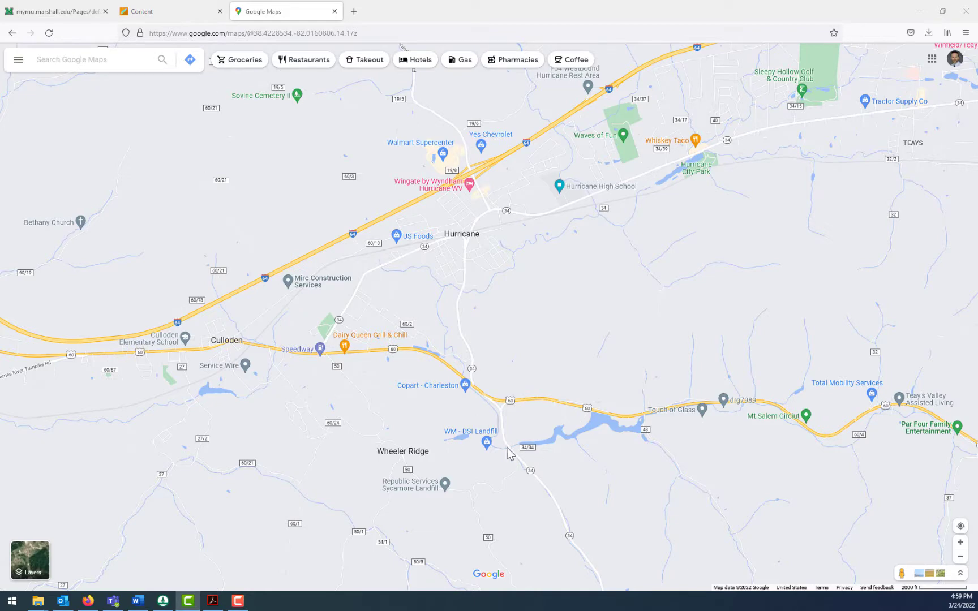
- Examine the map around Hurricane Creek where it meets US 60 and Route 34, near Marathon Gas and Copart
scroll(498, 445, up, 2)
scroll(498, 446, up, 5)
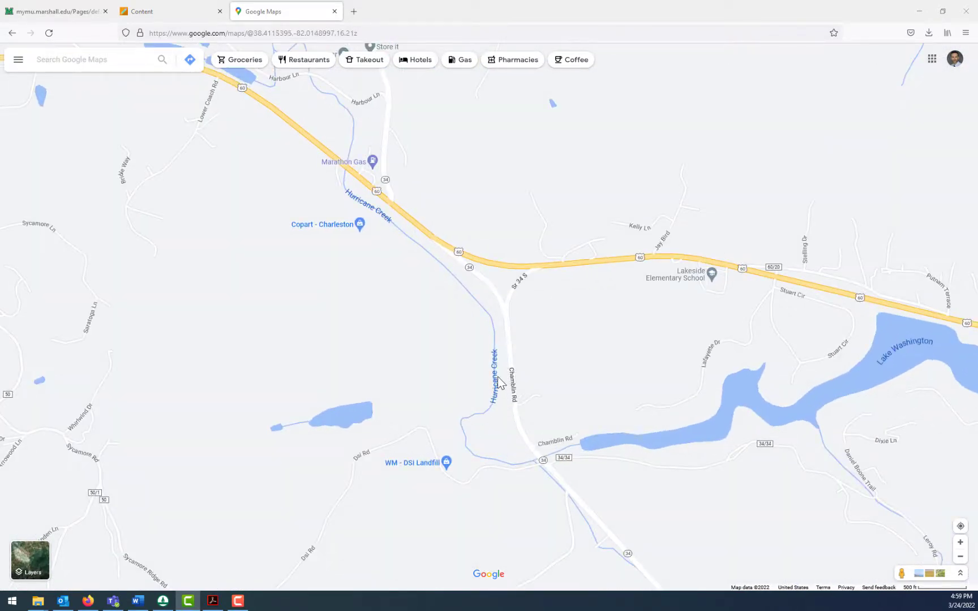
drag(340, 184, 401, 283)
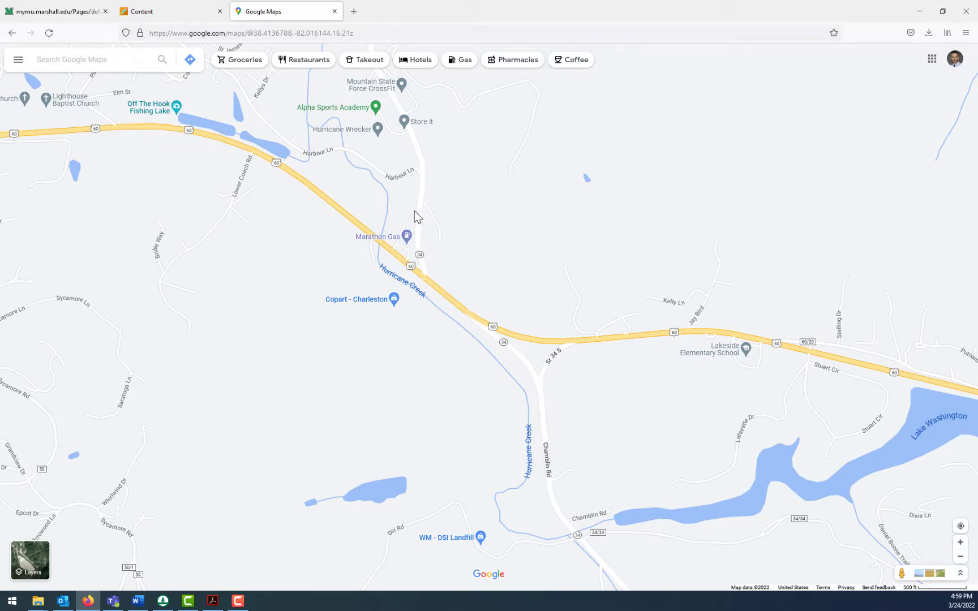
scroll(414, 211, down, 3)
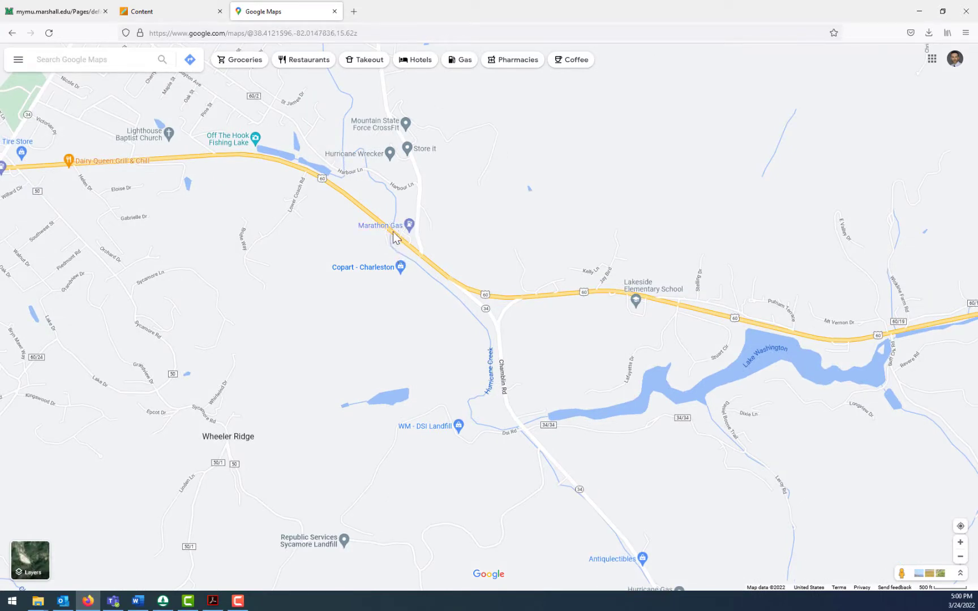
scroll(395, 231, up, 1)
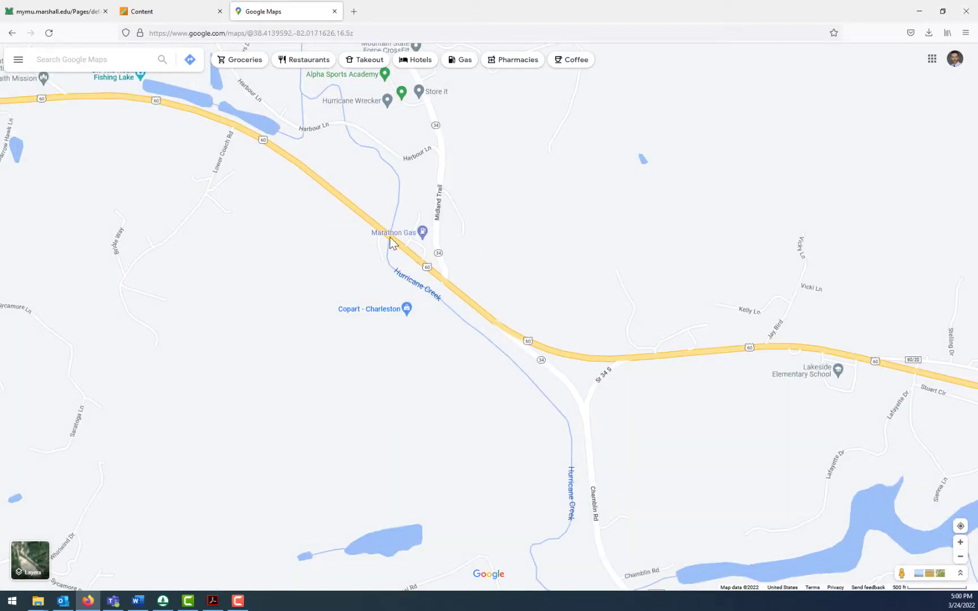
scroll(299, 234, down, 4)
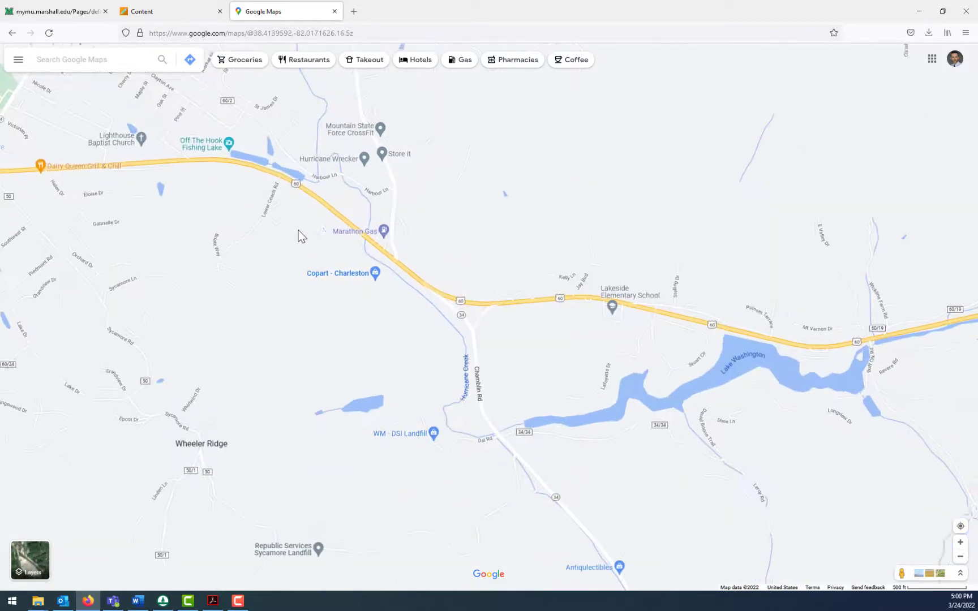
- Examine the wider area south of Hurricane, following US 60 past Lake Washington east toward St Albans and Route 34 southward
scroll(303, 304, down, 2)
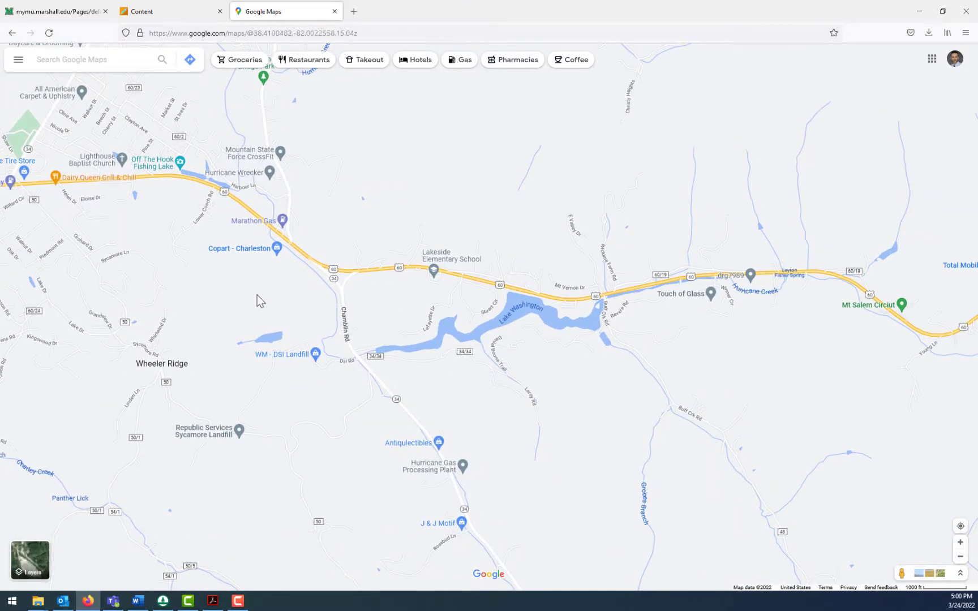
scroll(258, 303, down, 2)
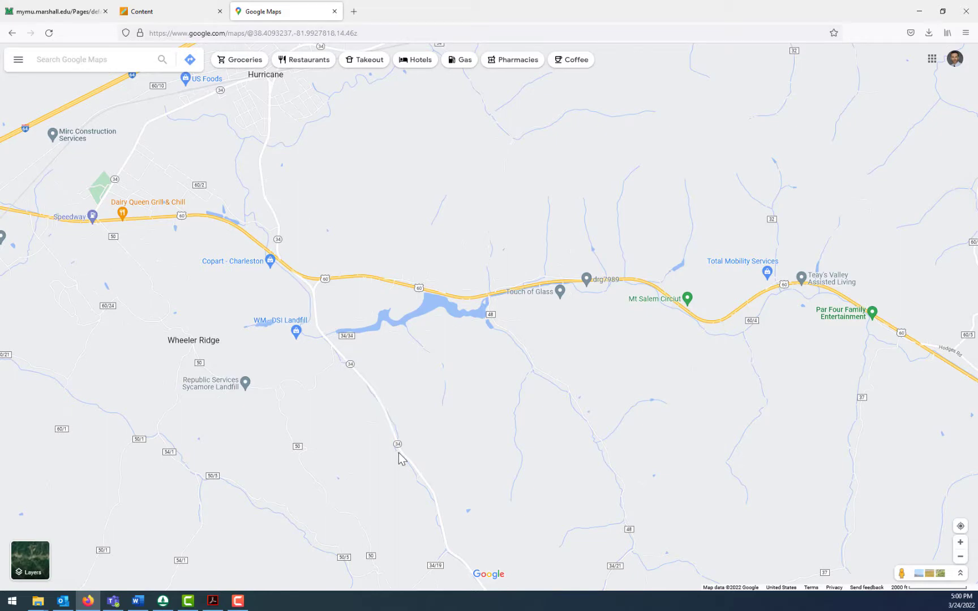
scroll(397, 456, down, 2)
drag(357, 472, 328, 349)
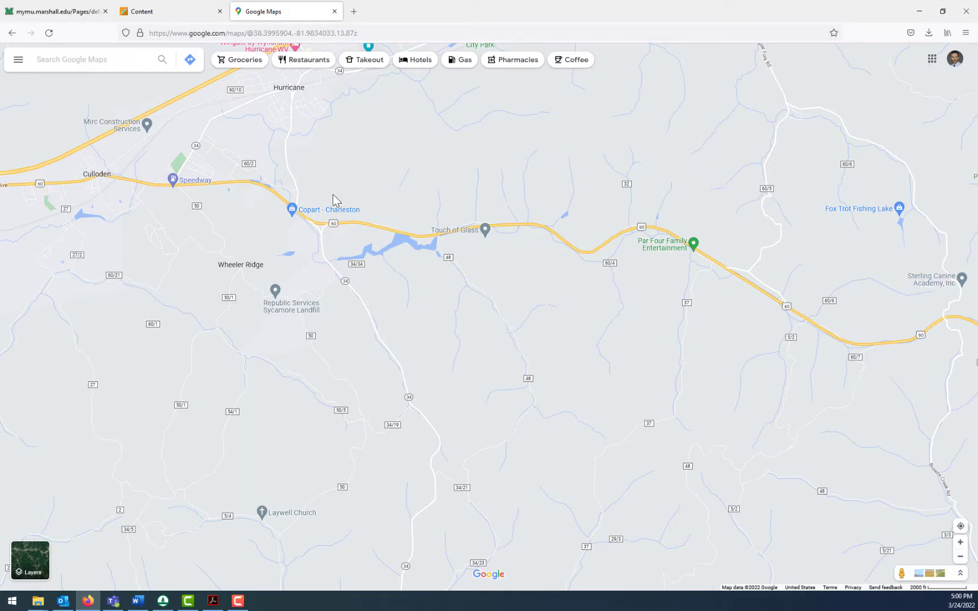
mouse_move(298, 223)
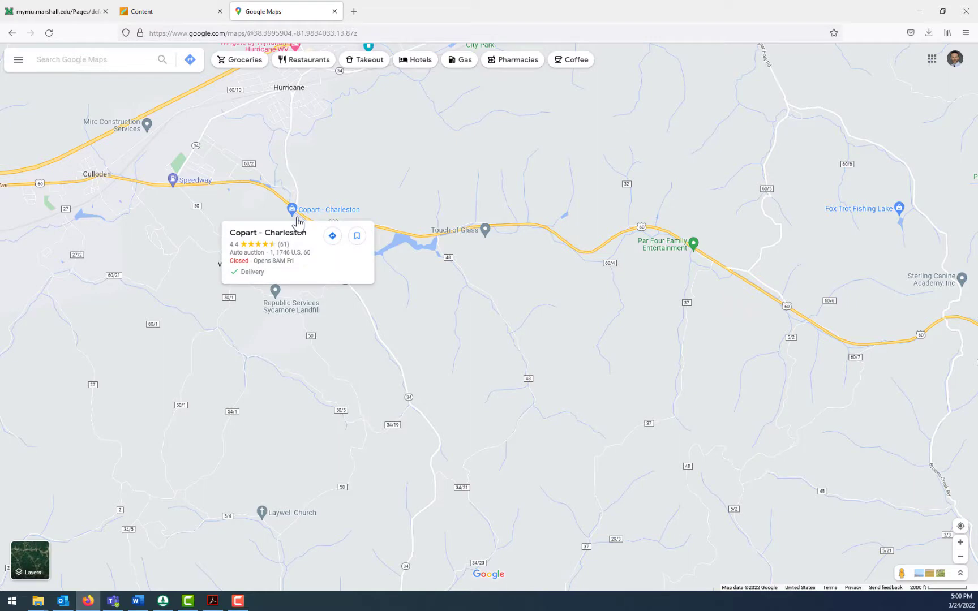
drag(499, 345, 415, 366)
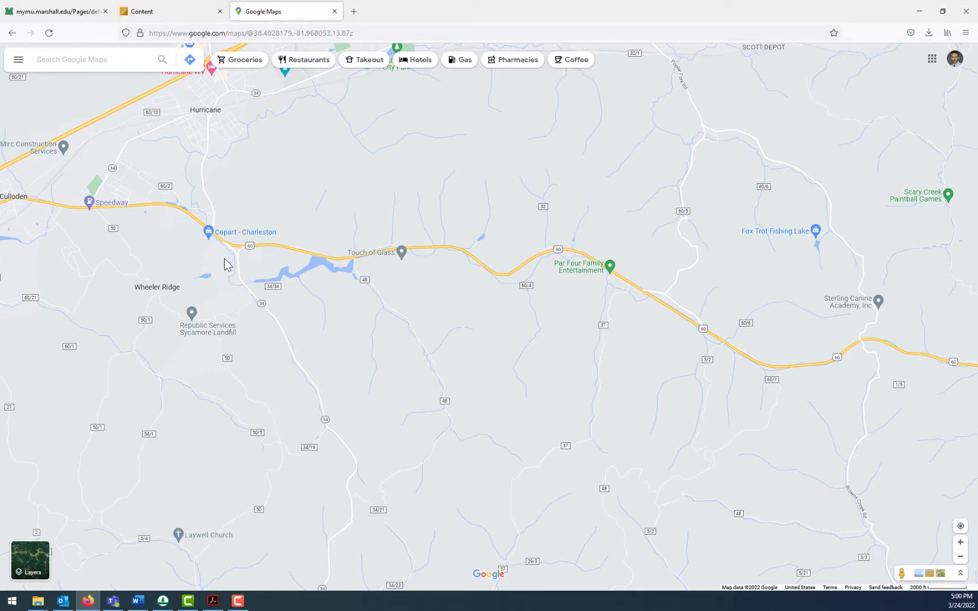
scroll(209, 255, up, 2)
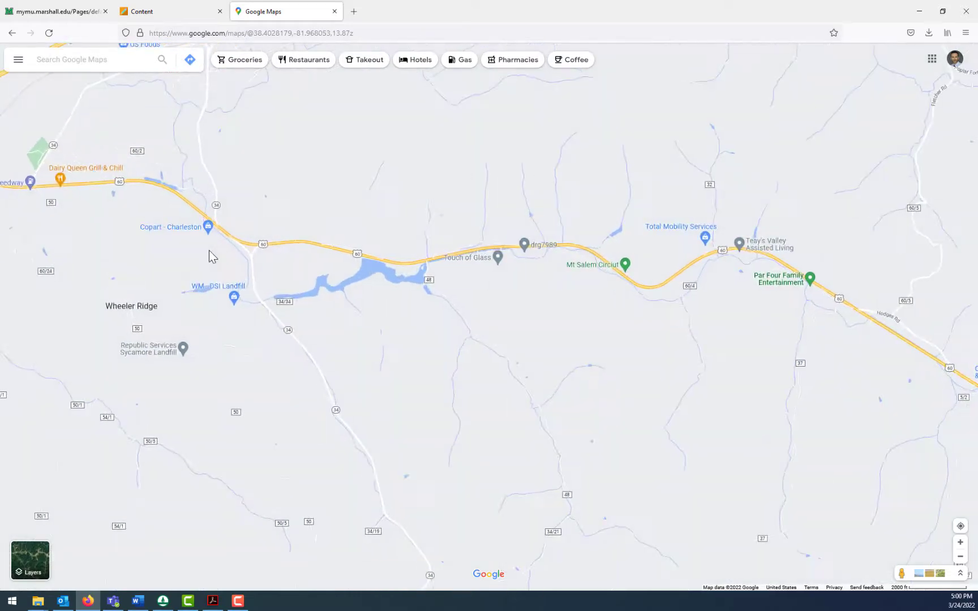
scroll(209, 250, down, 1)
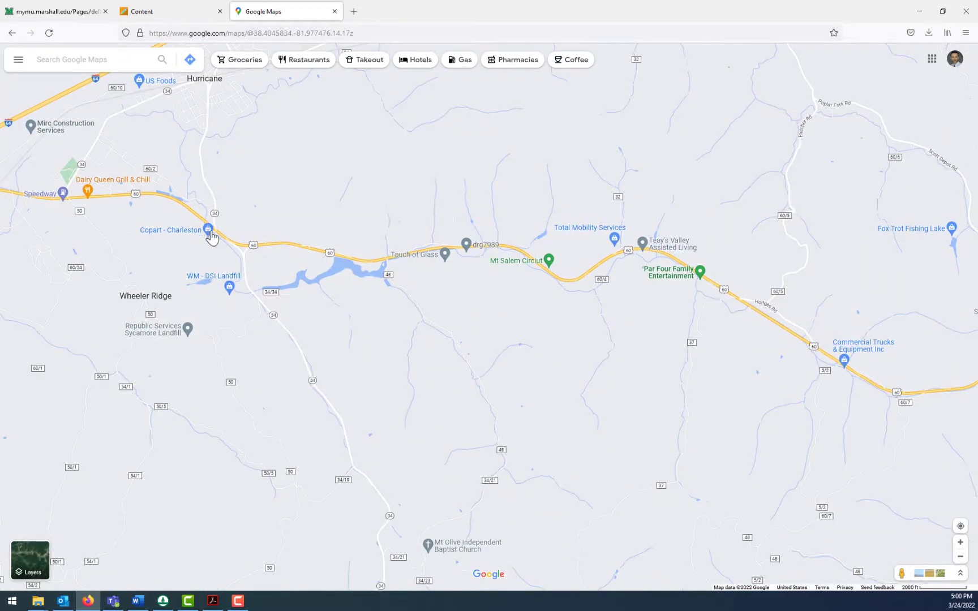
scroll(171, 256, down, 1)
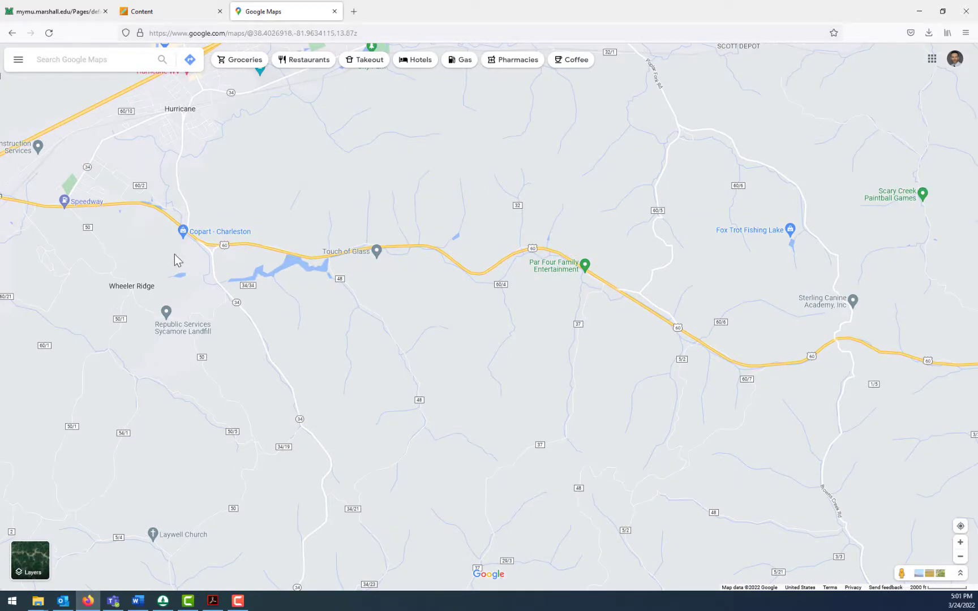
scroll(224, 286, down, 1)
scroll(224, 285, down, 1)
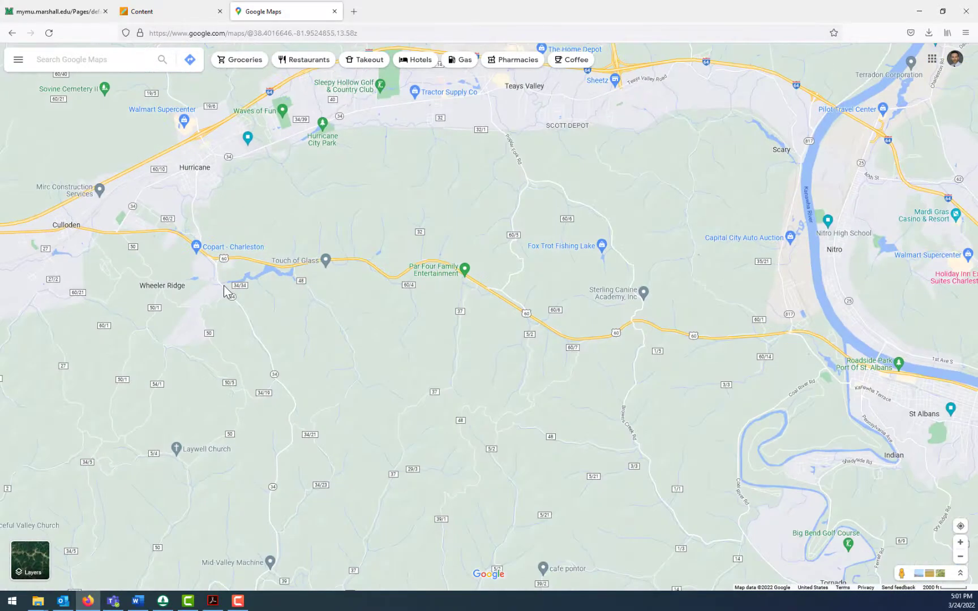
drag(225, 286, 236, 318)
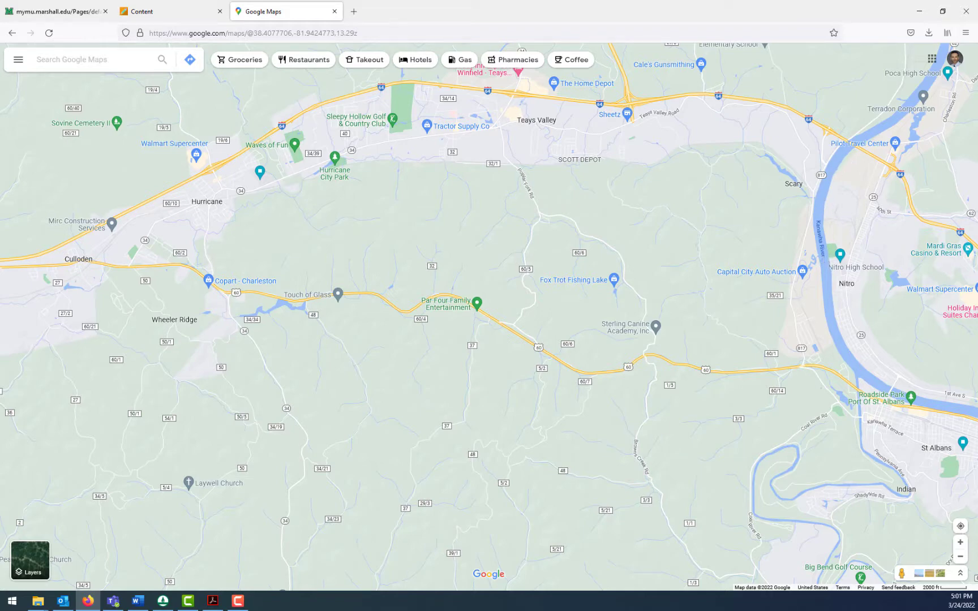
- Switch to WMS and start a new, empty project
click(162, 605)
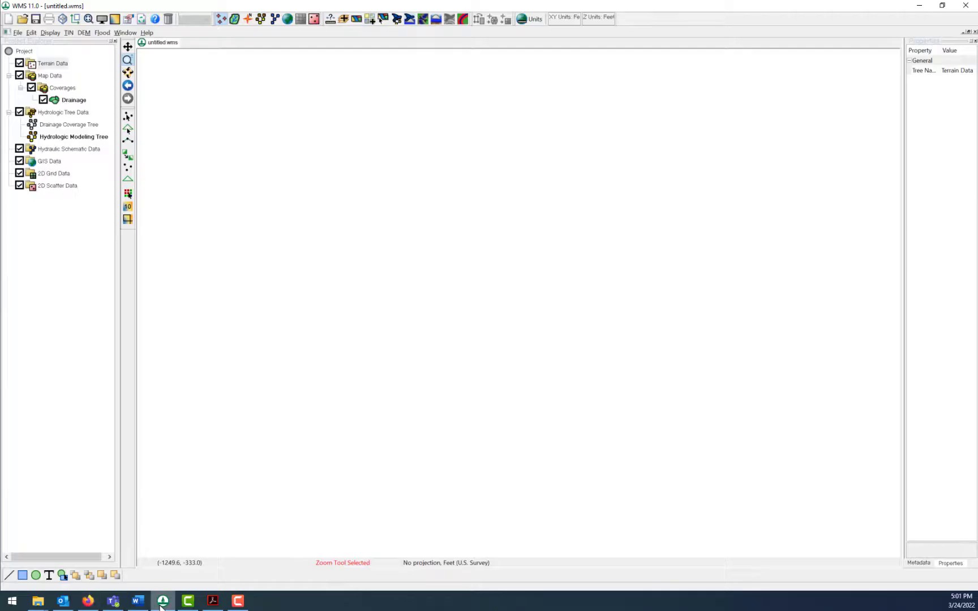
click(7, 8)
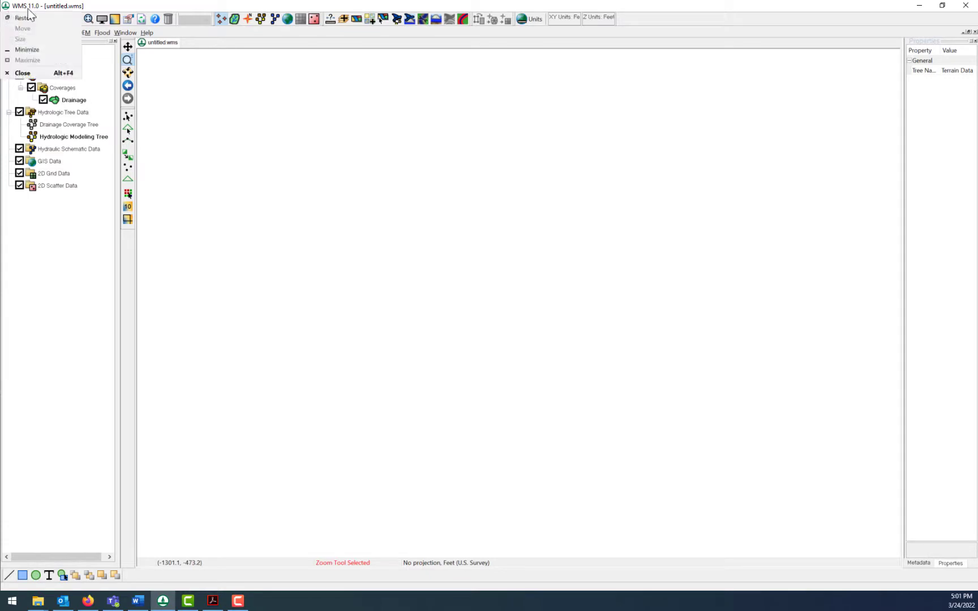
click(97, 3)
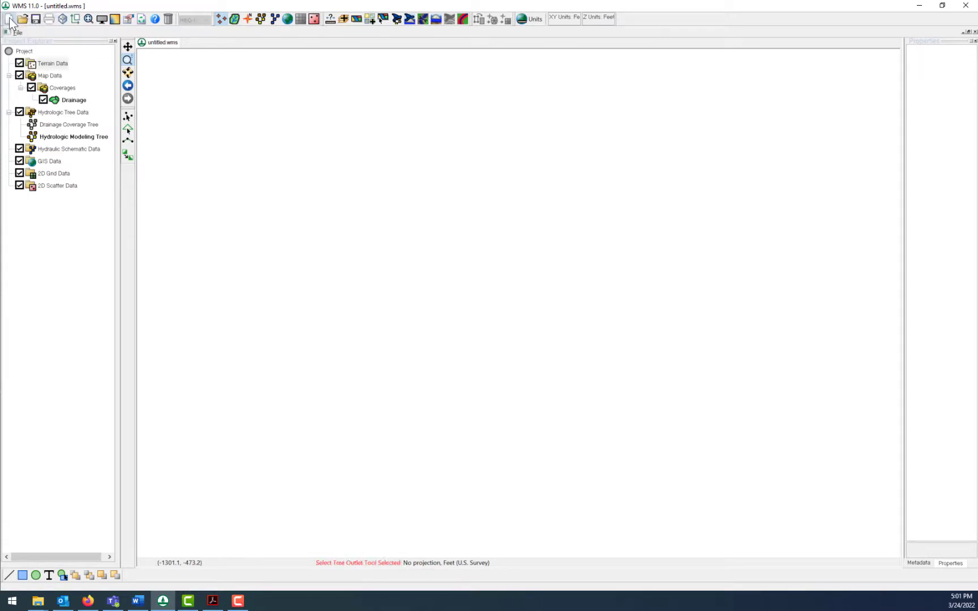
click(8, 19)
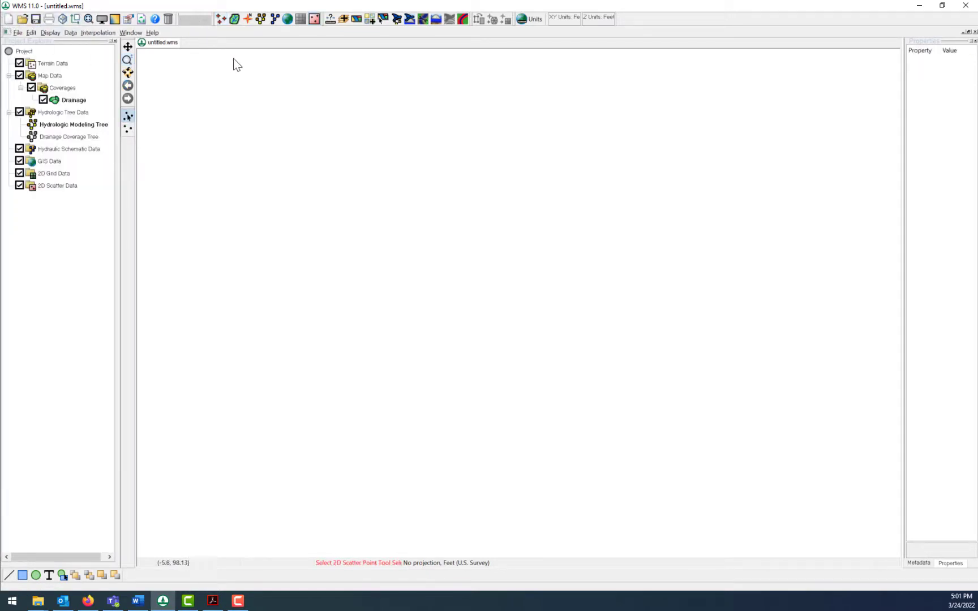
- Start the hydrologic modeling wizard and save the project as "NSS example" in C:\Temp\New folder
click(397, 20)
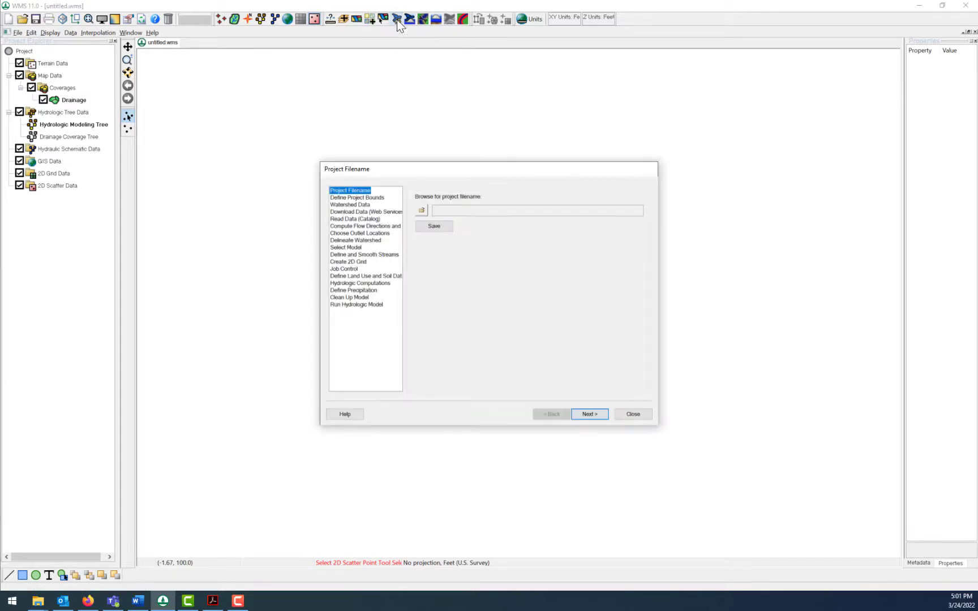
click(425, 209)
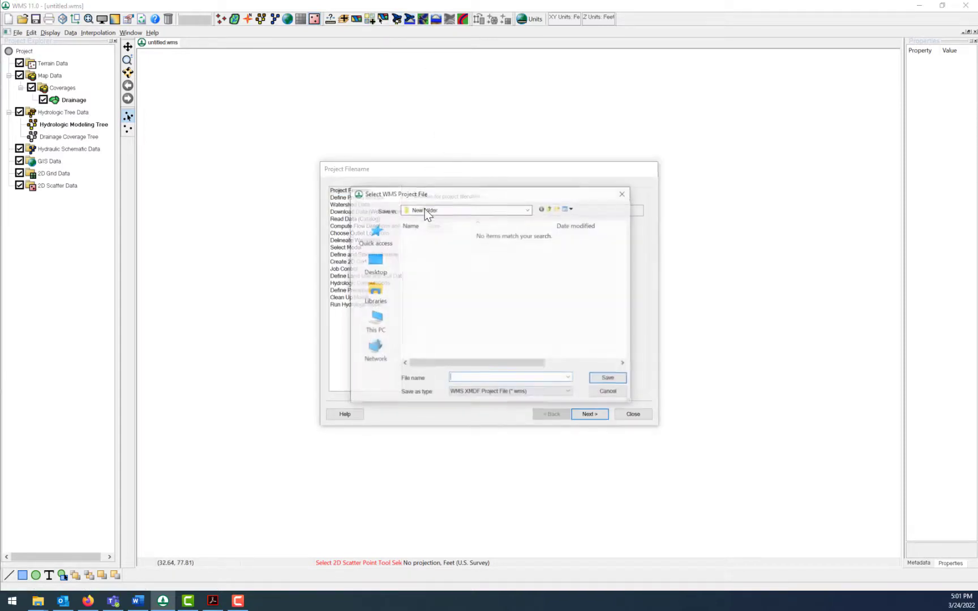
click(527, 209)
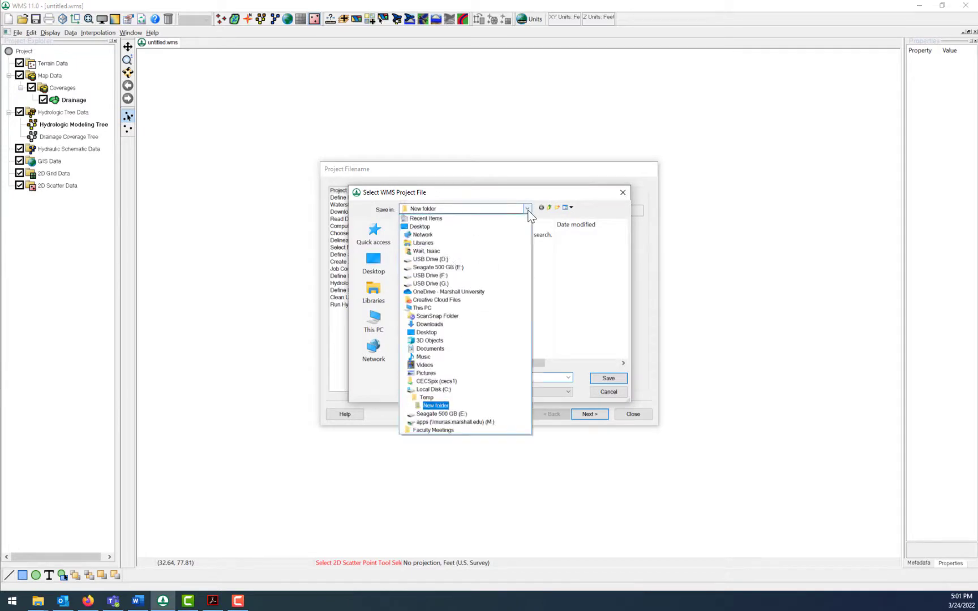
click(443, 406)
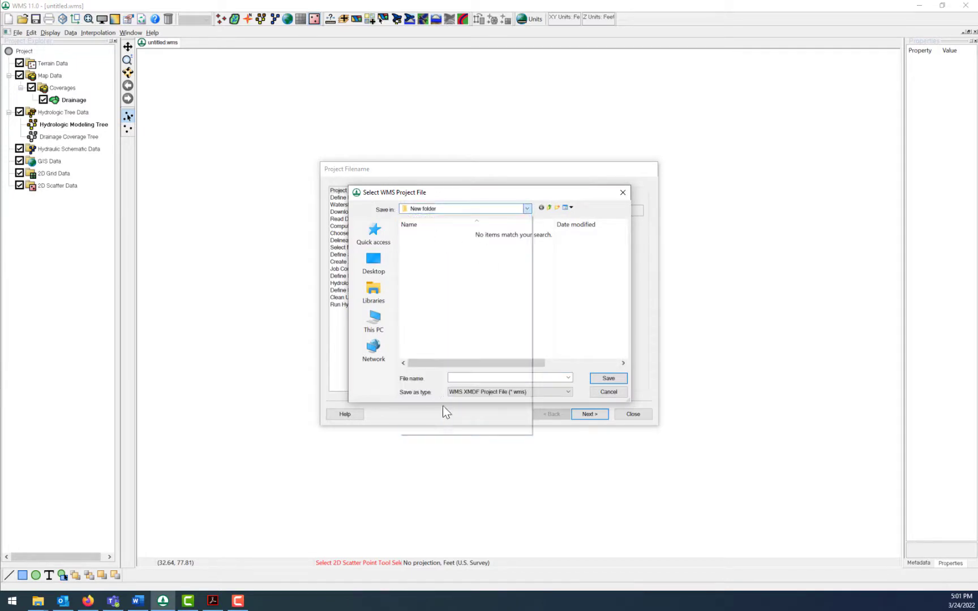
click(465, 378)
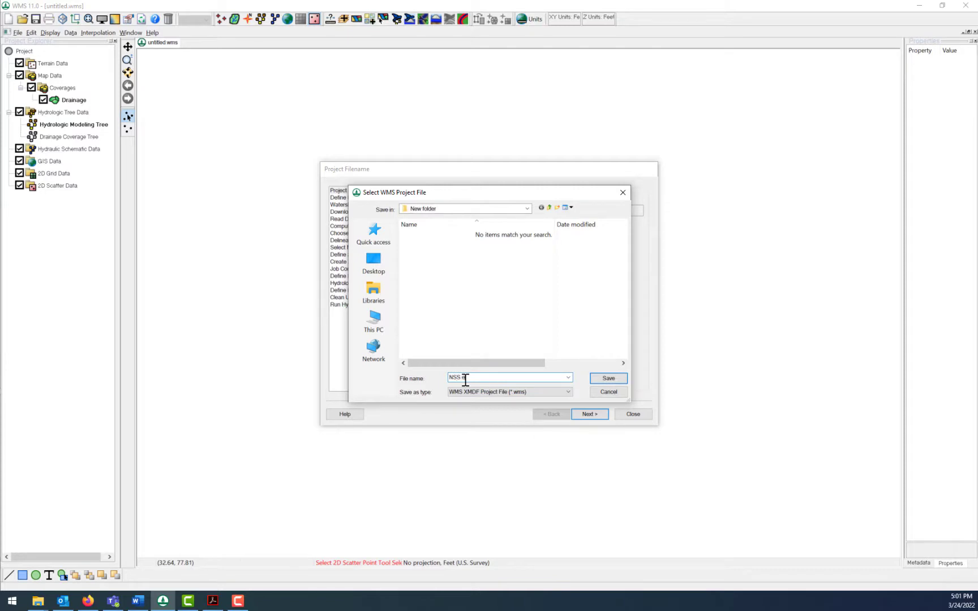
text(NSS example)
click(608, 378)
click(436, 228)
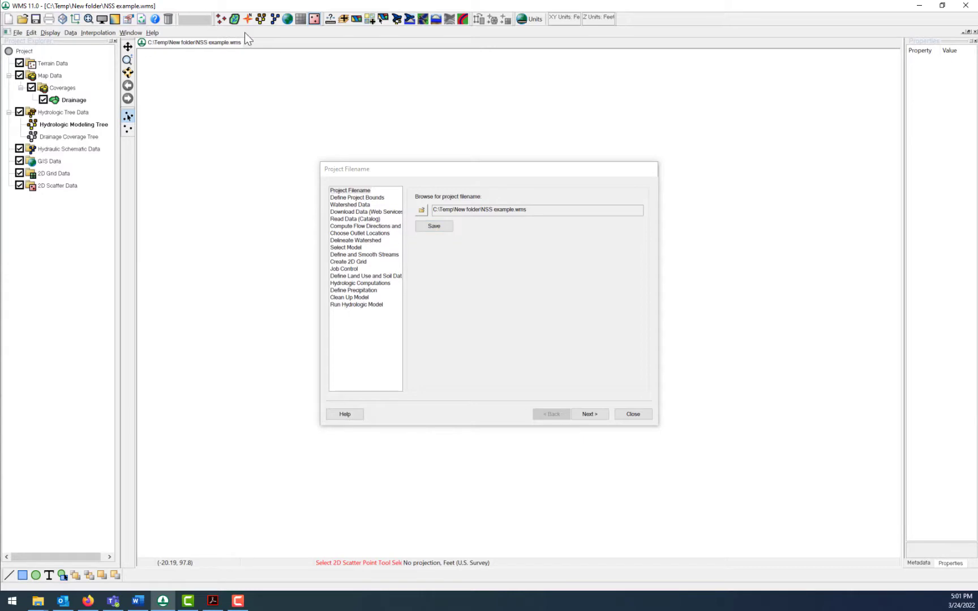
- Define the project's horizontal projection as the global projection NAD 1983 UTM Zone 17N
click(589, 414)
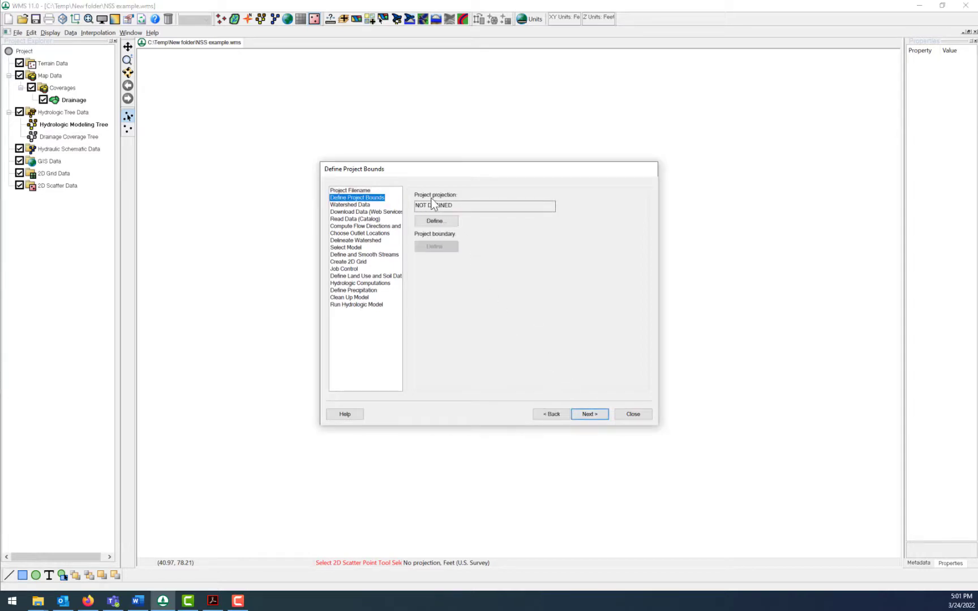
click(450, 221)
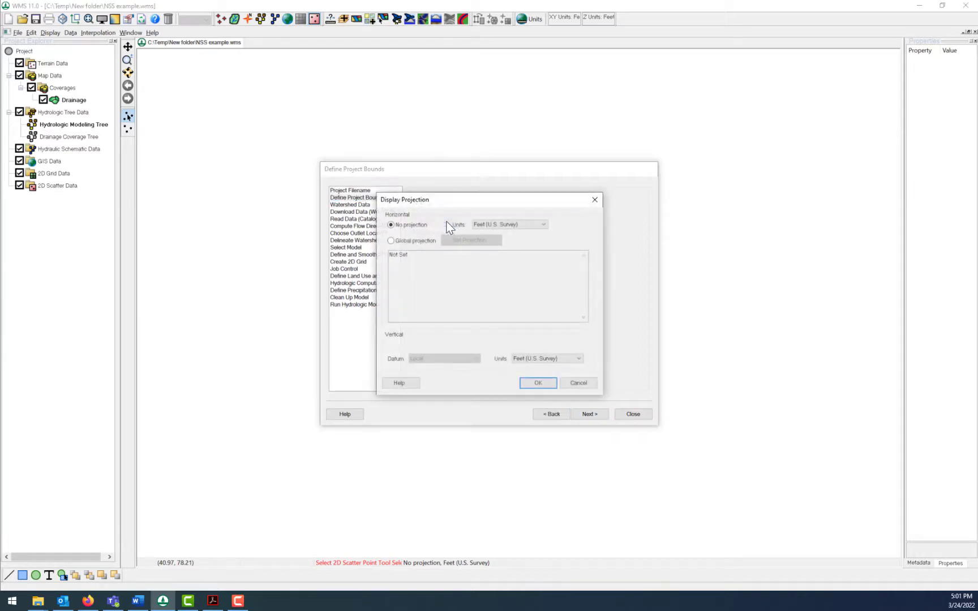
click(391, 240)
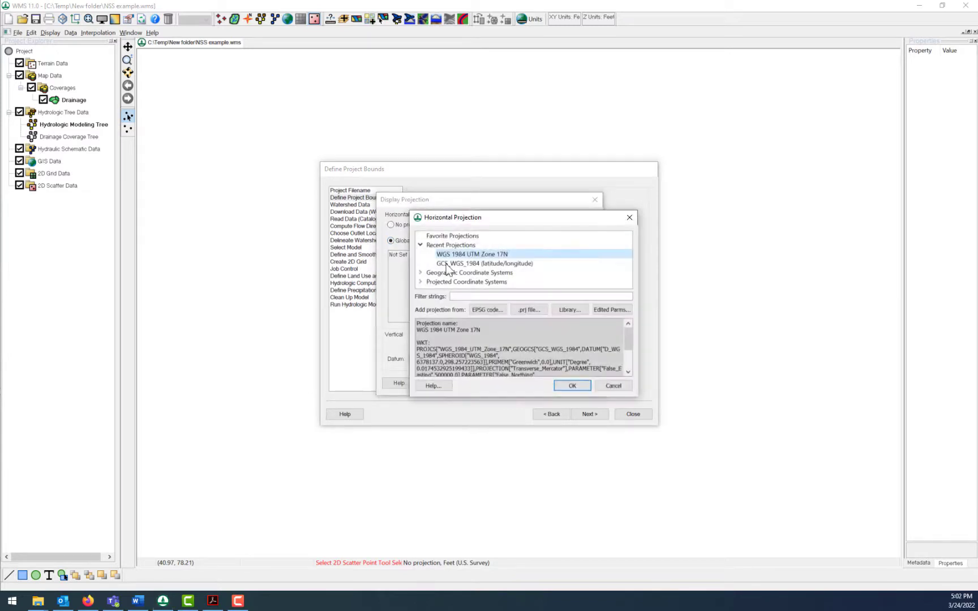
click(421, 282)
drag(627, 251, 625, 275)
double_click(529, 264)
scroll(481, 258, up, 2)
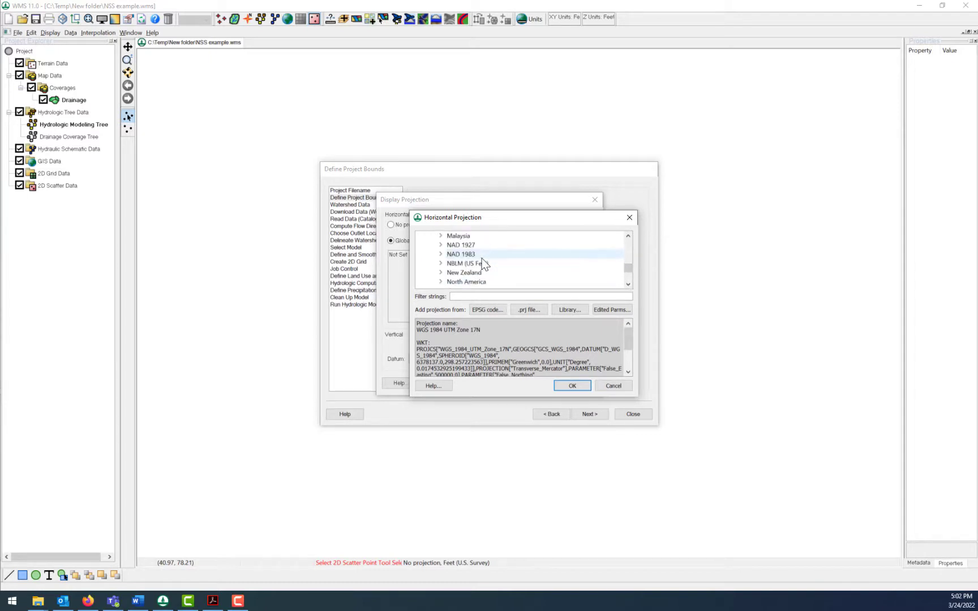
click(440, 255)
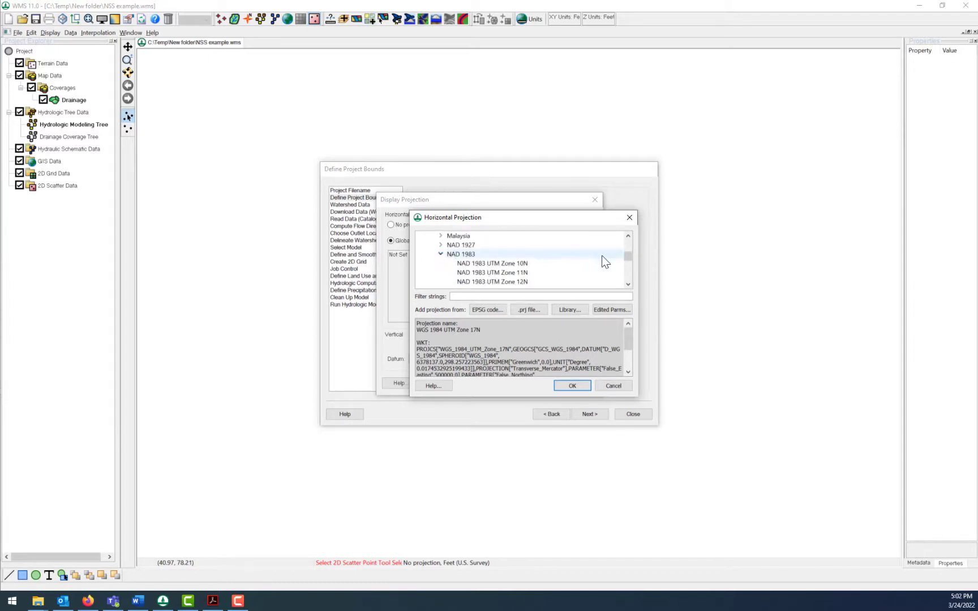
scroll(611, 273, down, 2)
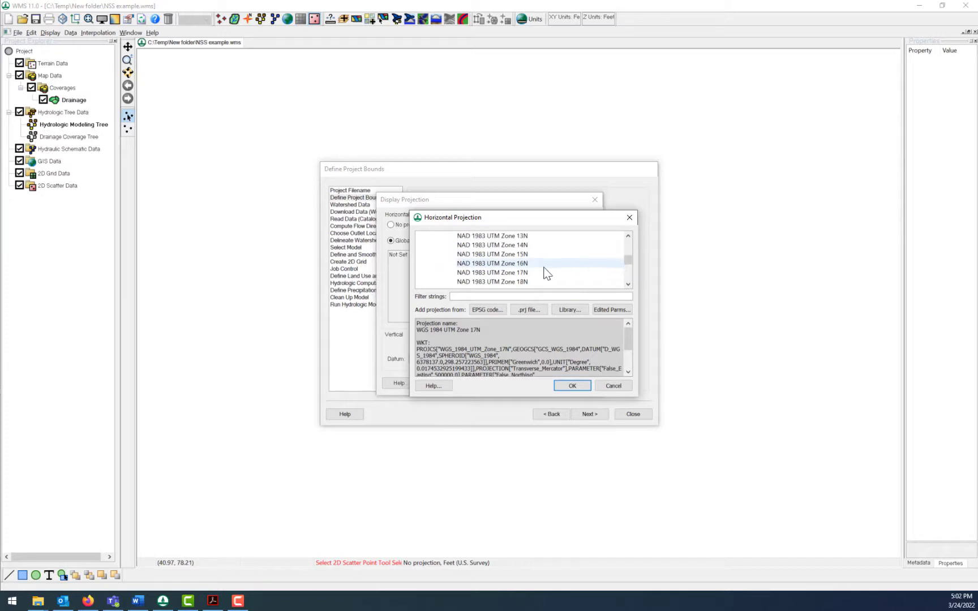
click(529, 273)
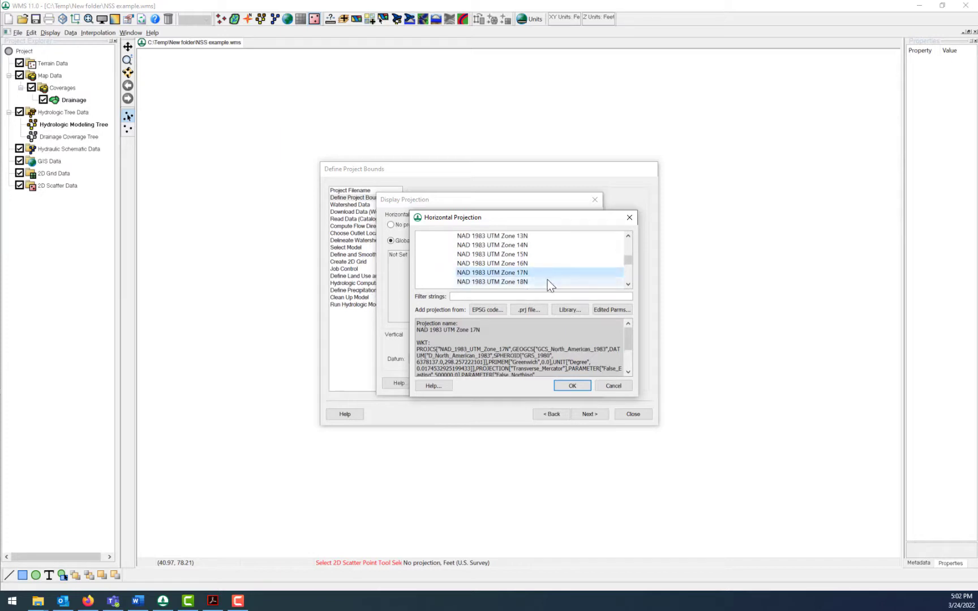
click(580, 384)
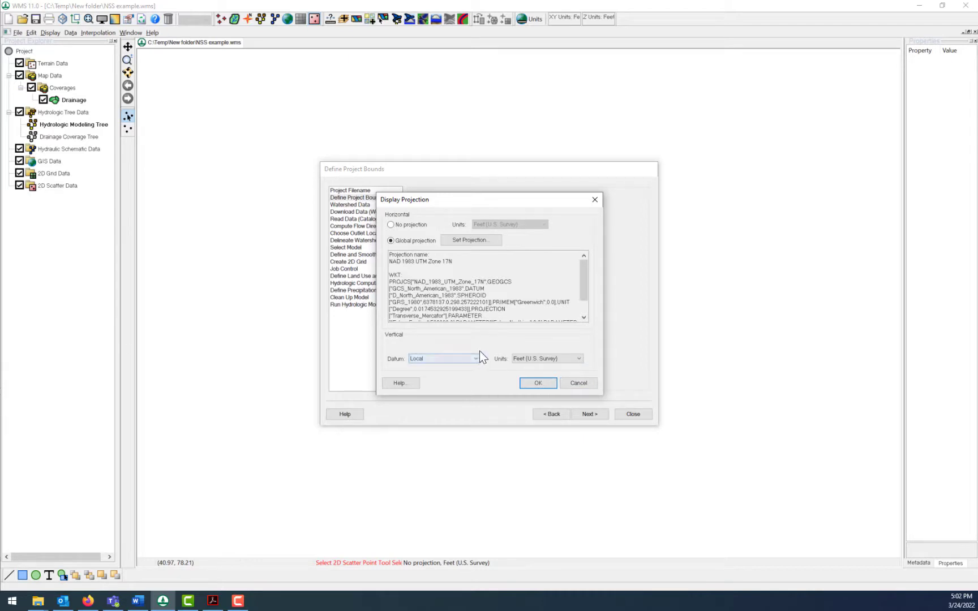
- Set the vertical projection to the NAVD 88(US) datum with units in meters and accept the projection
click(475, 359)
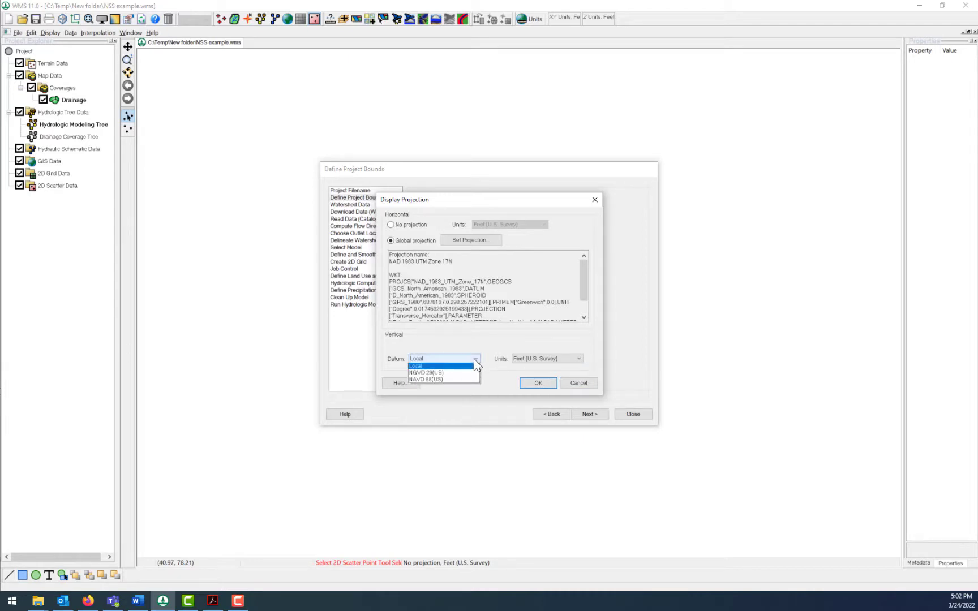
click(420, 381)
click(552, 359)
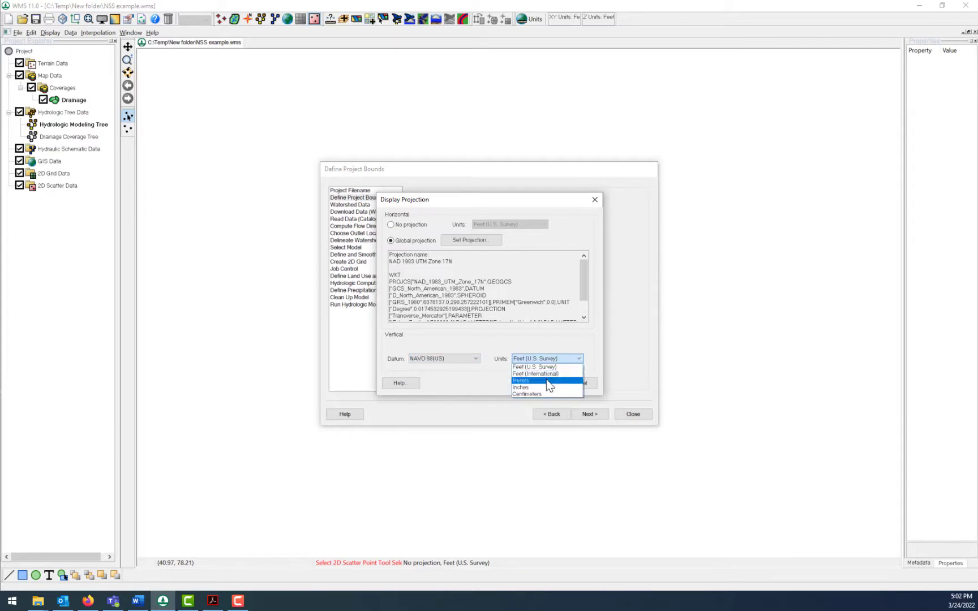
click(546, 379)
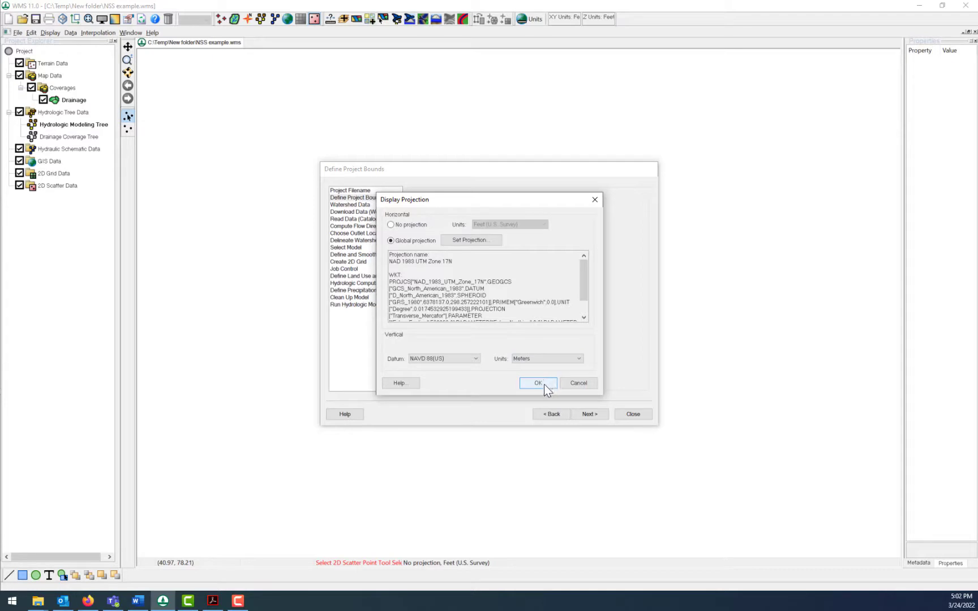
click(537, 383)
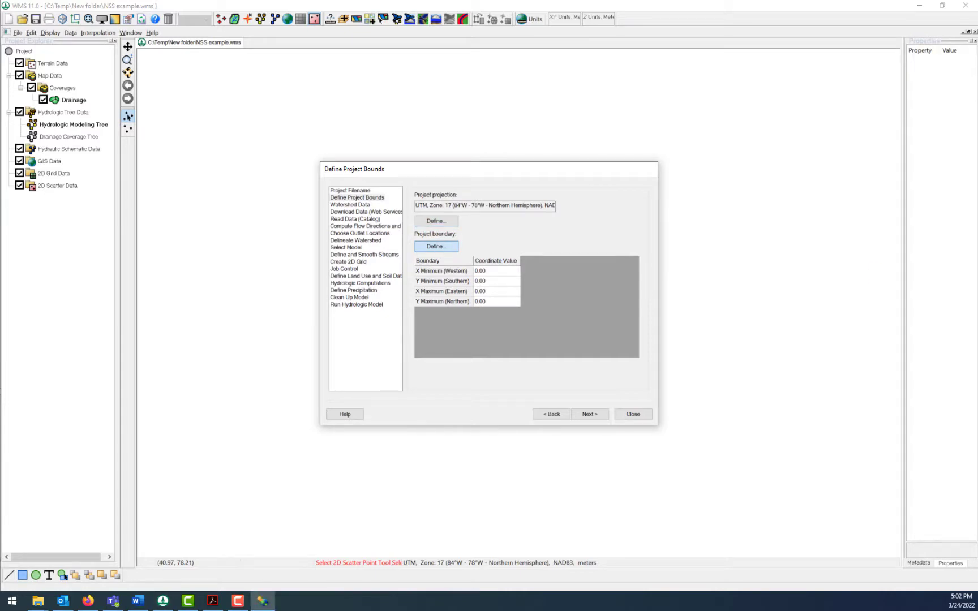
- Open the map locator for the project boundary and jump to Hurricane, WV
drag(770, 74, 395, 72)
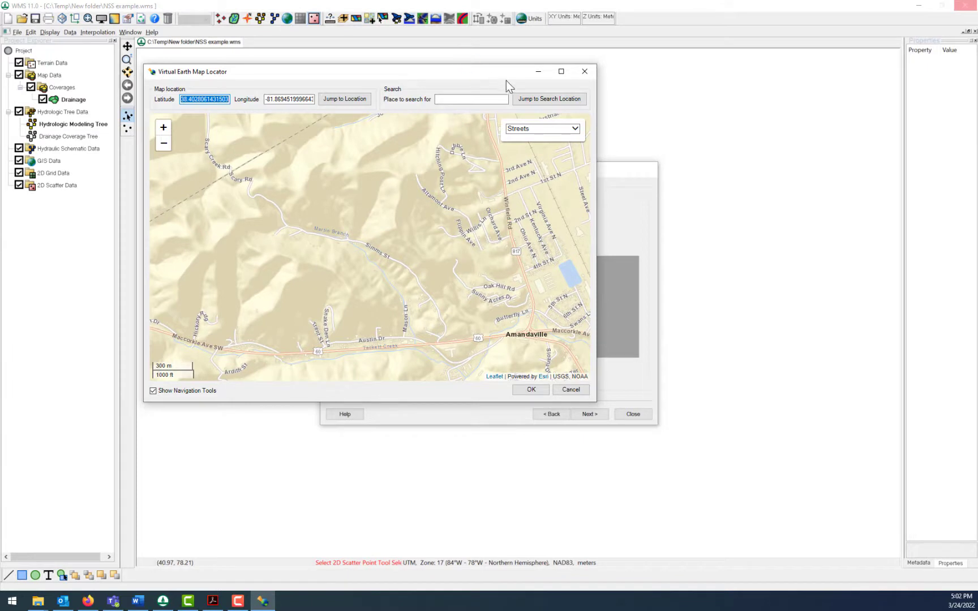
click(456, 100)
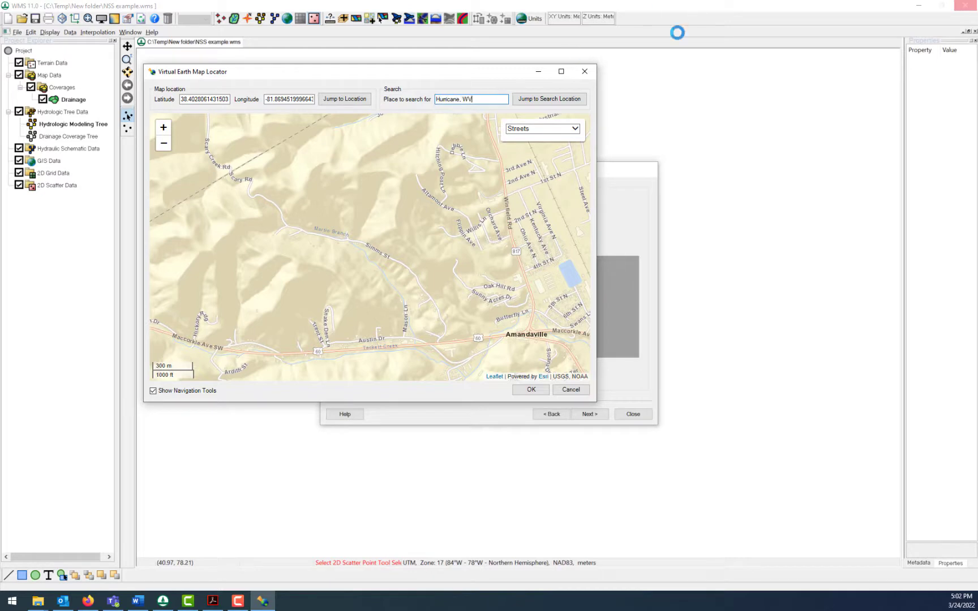
text(Hurricane, WV)
click(549, 100)
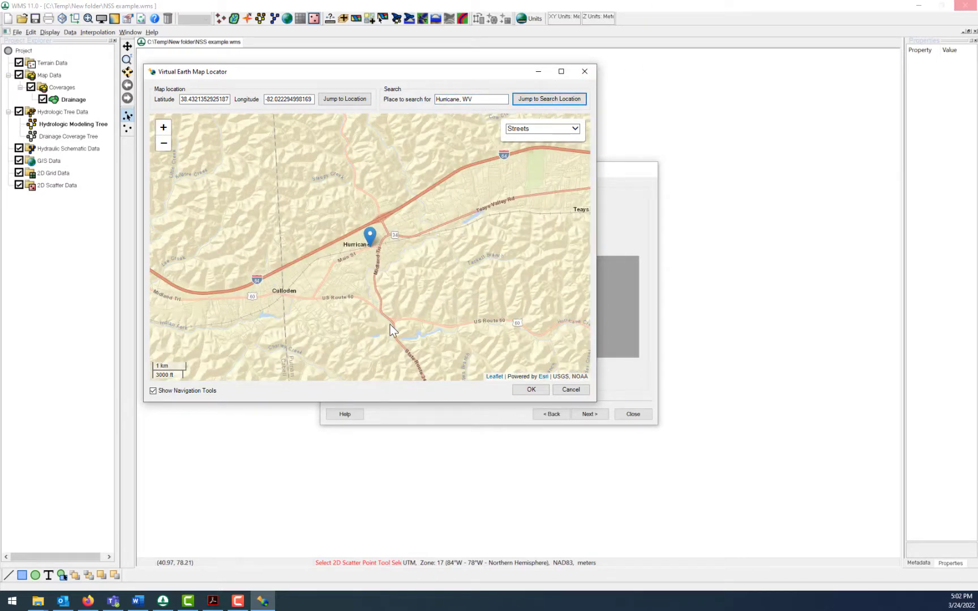
- Frame the area from the Route 34 and US Route 60 junction eastward along Hurricane Creek and accept it as the project boundary
scroll(387, 323, up, 1)
drag(408, 317, 386, 277)
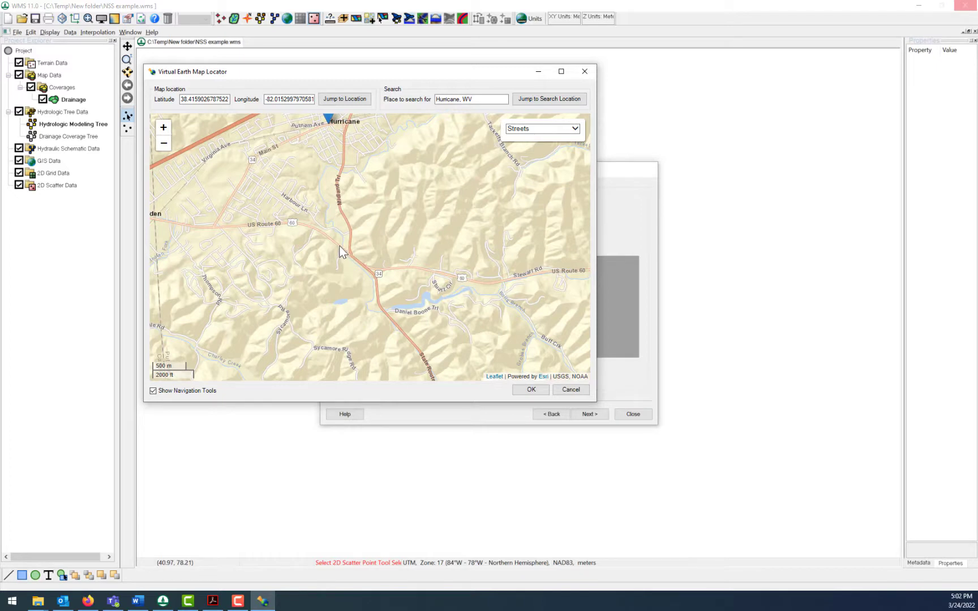
drag(345, 252, 269, 257)
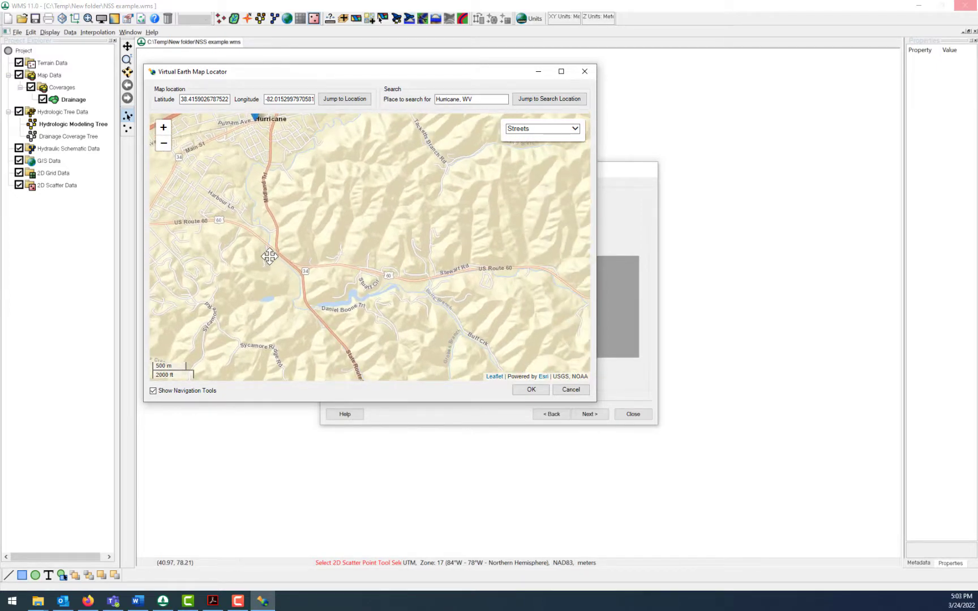
drag(269, 256, 205, 261)
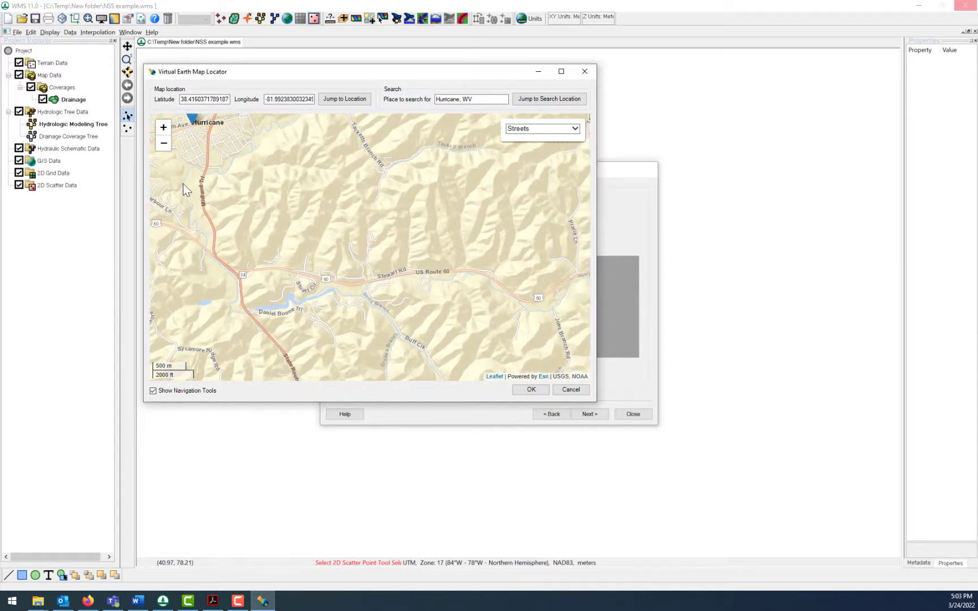
click(163, 143)
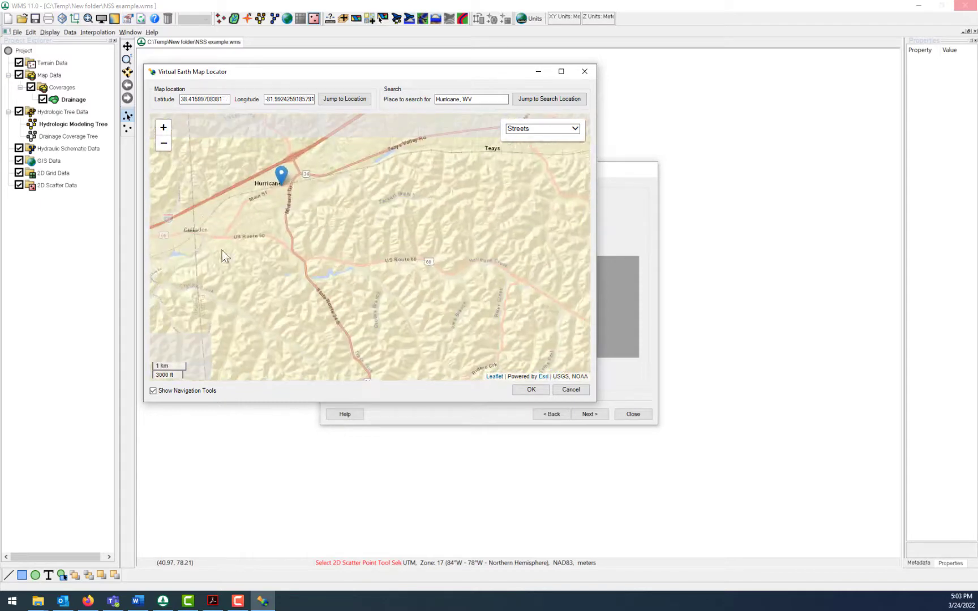
mouse_move(248, 282)
mouse_down()
mouse_move(207, 270)
mouse_move(157, 278)
mouse_up()
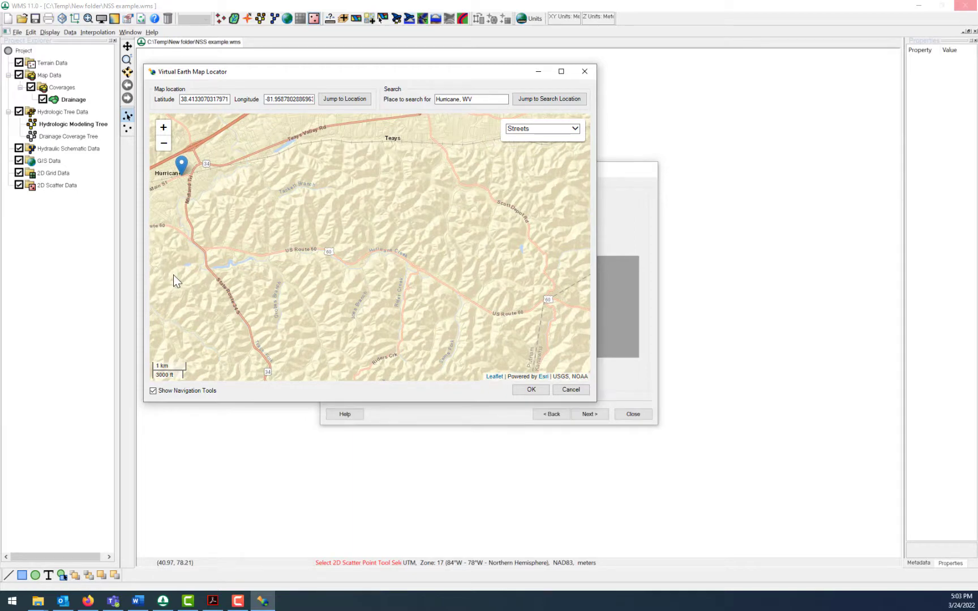
click(164, 143)
drag(253, 269, 213, 262)
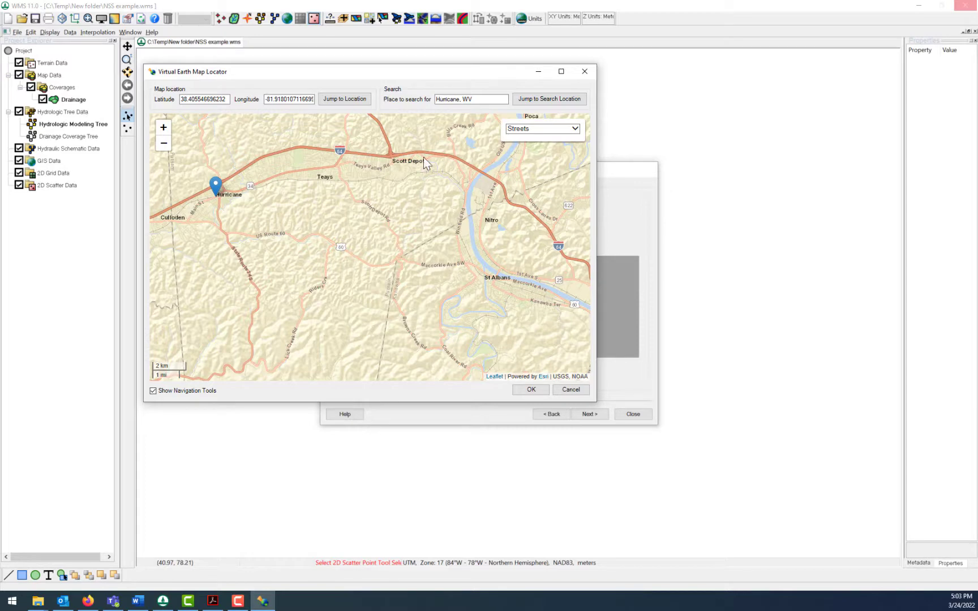
click(163, 130)
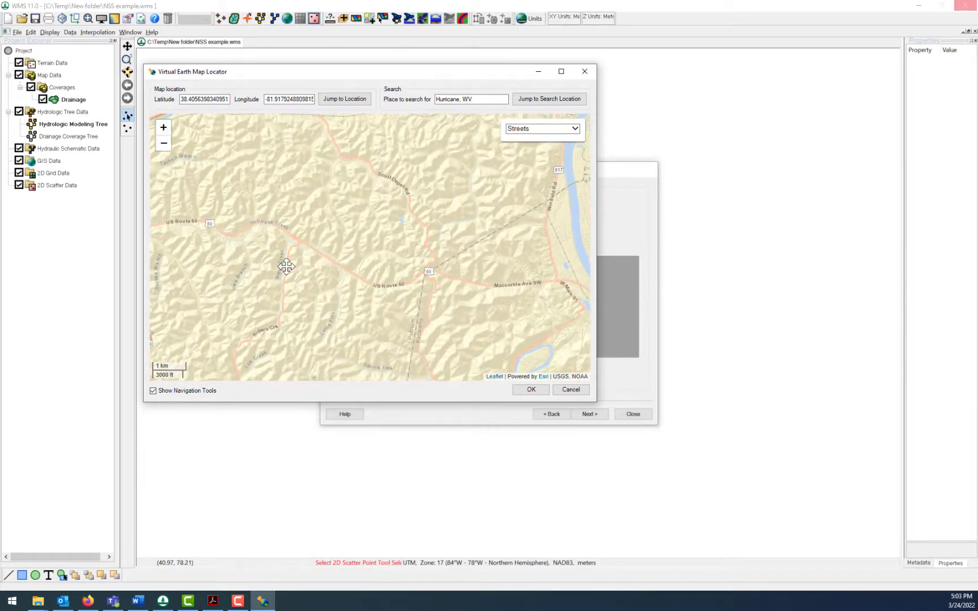
drag(281, 265, 369, 280)
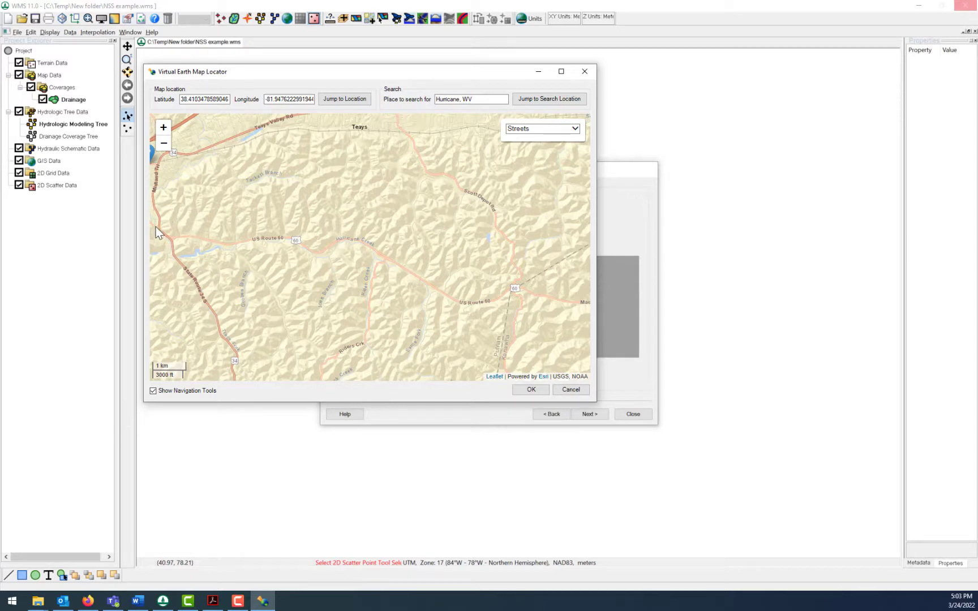
drag(155, 227, 158, 228)
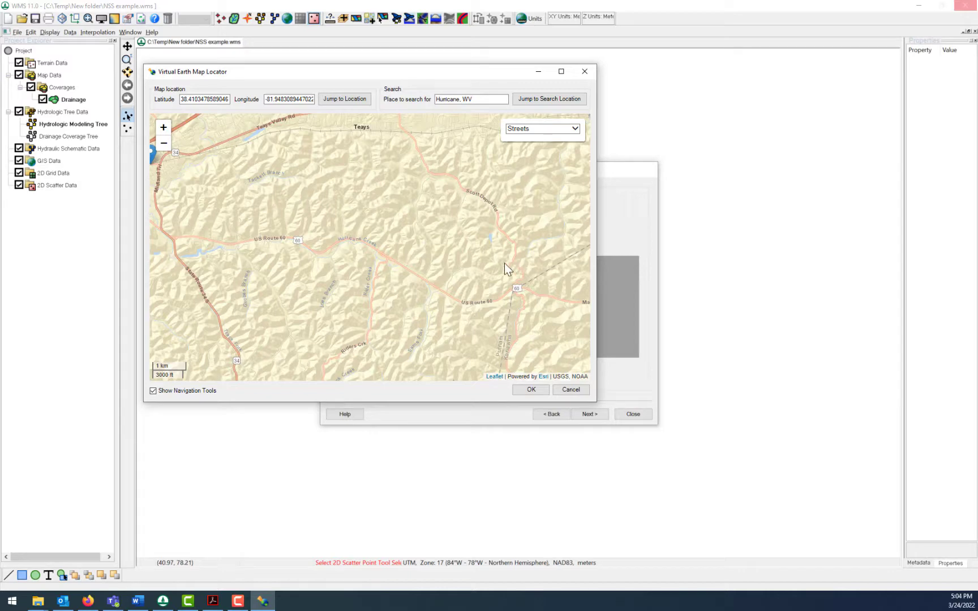
drag(484, 271, 482, 267)
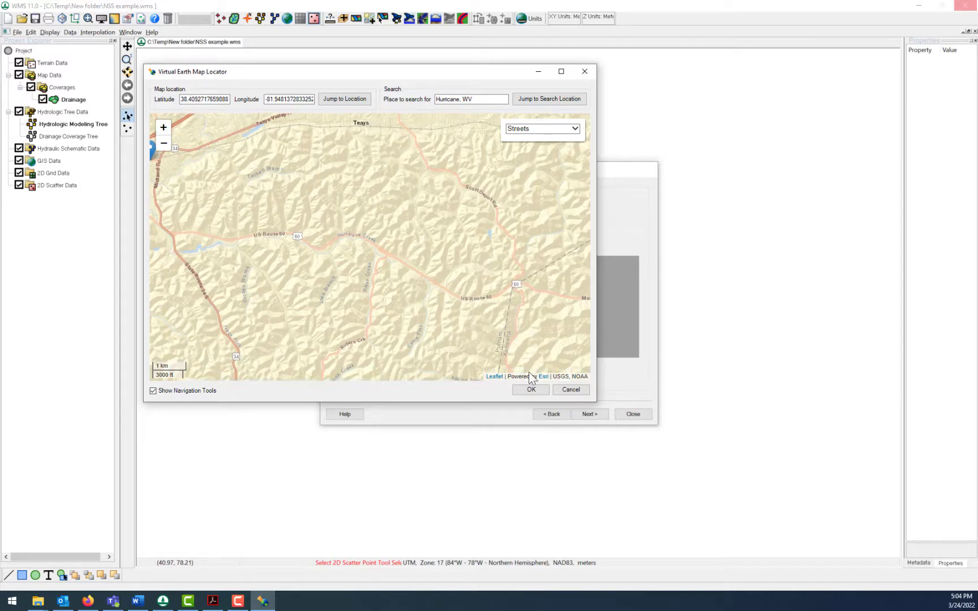
click(532, 392)
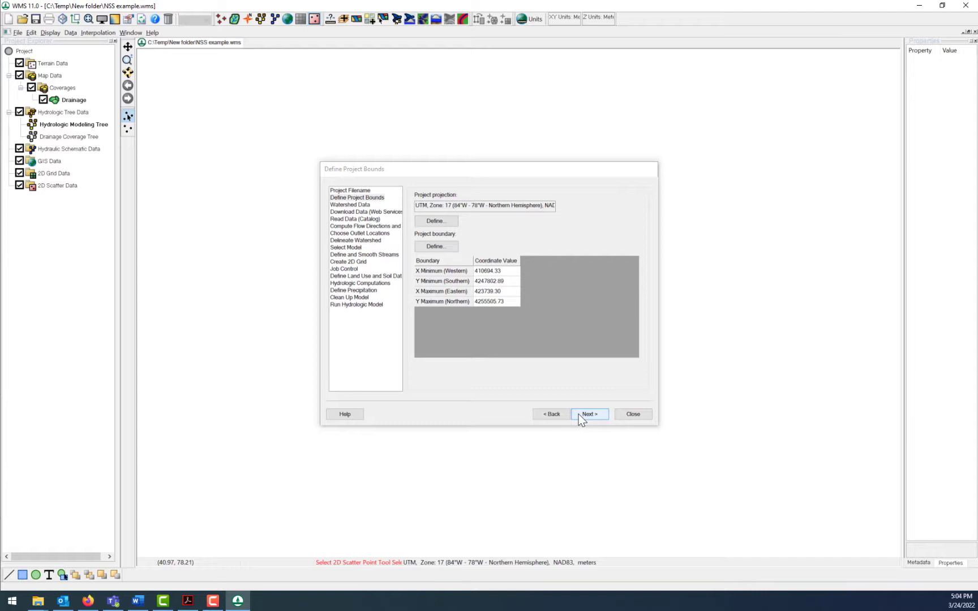
- Choose web services as the watershed data source and continue to the data download page
click(581, 419)
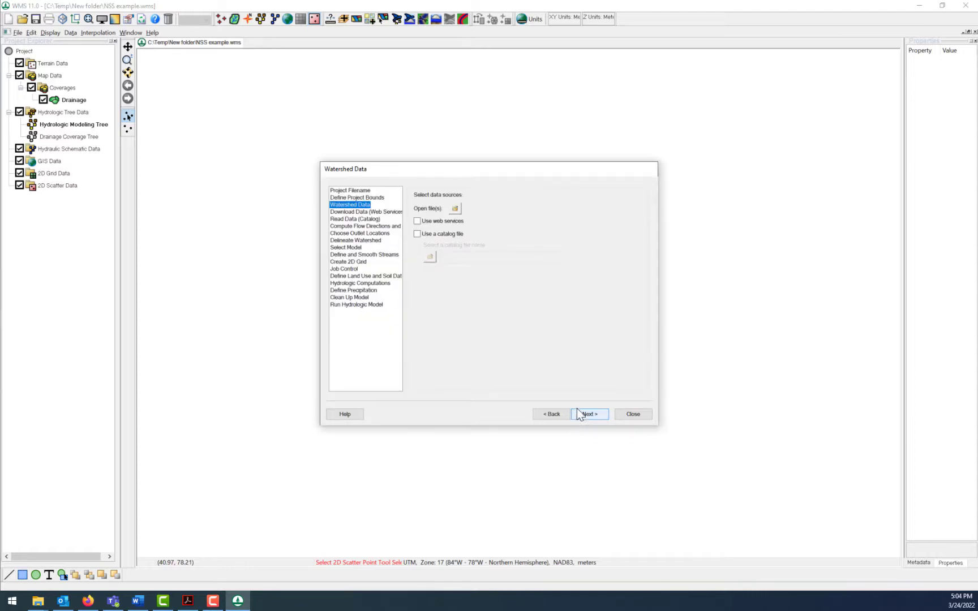
click(418, 222)
click(587, 412)
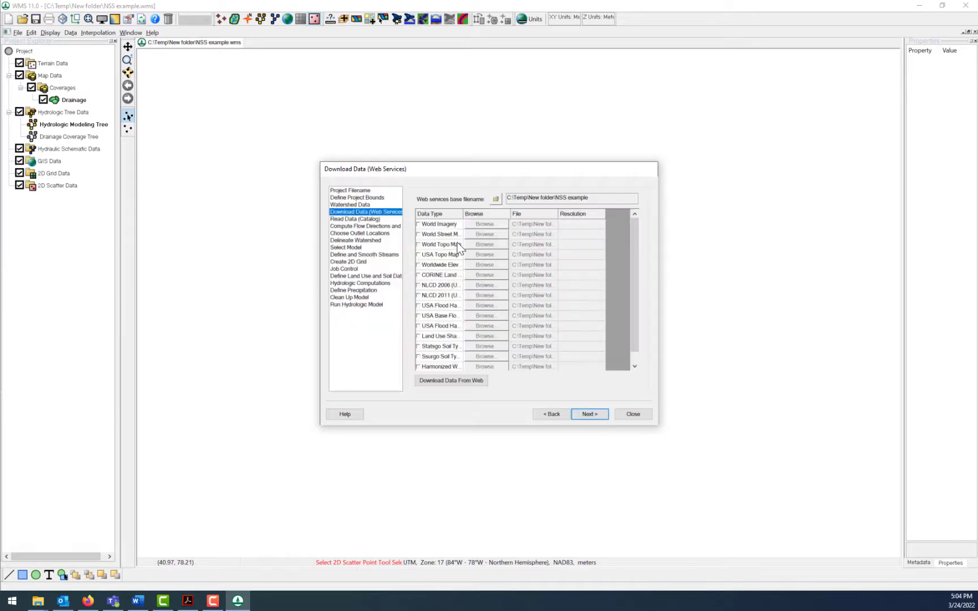
- Download the Worldwide Elevation Data for the project area at zoom level 12 (30.0 meters resolution)
drag(464, 214, 487, 214)
click(418, 265)
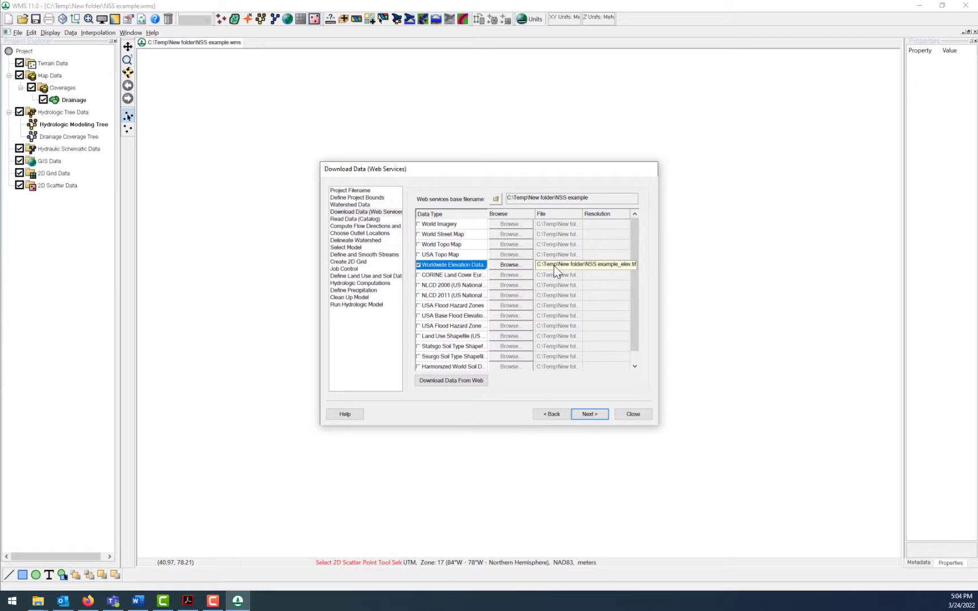
click(464, 383)
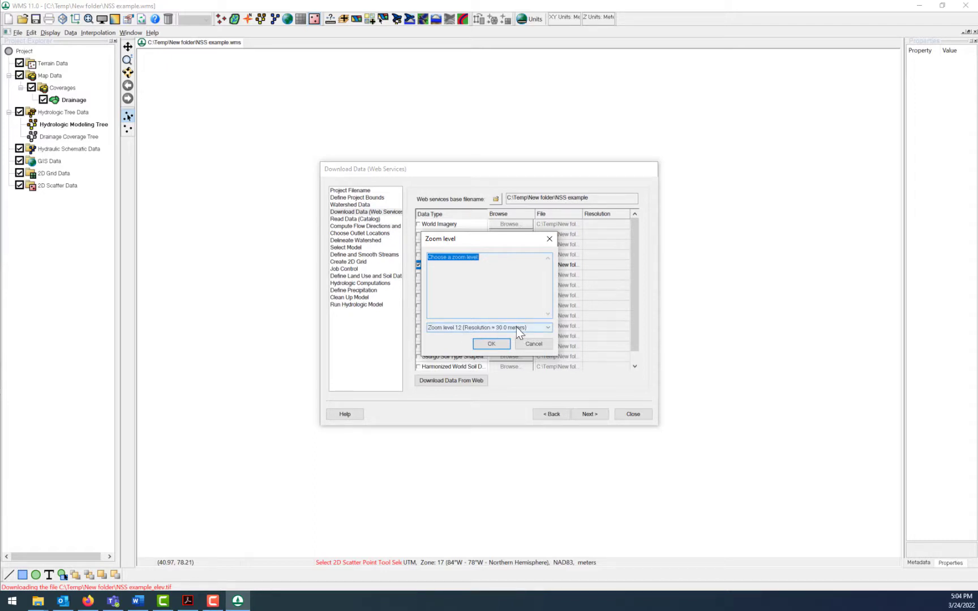
click(517, 330)
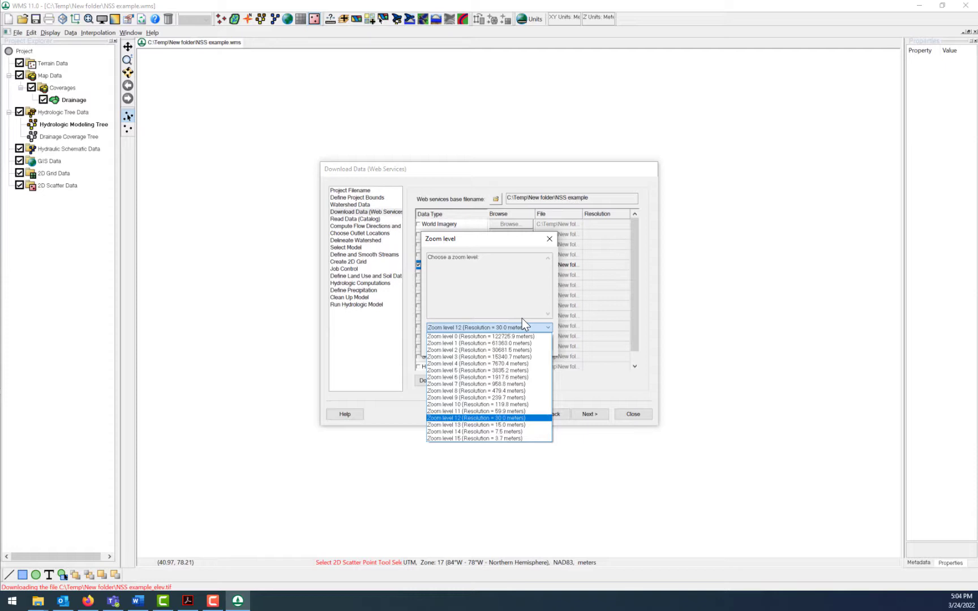
click(522, 318)
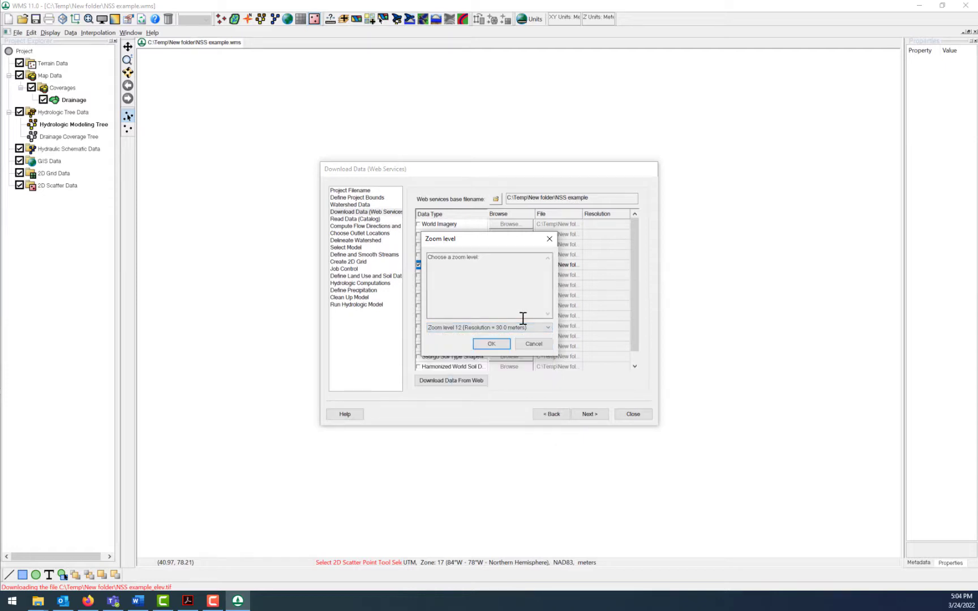
click(489, 345)
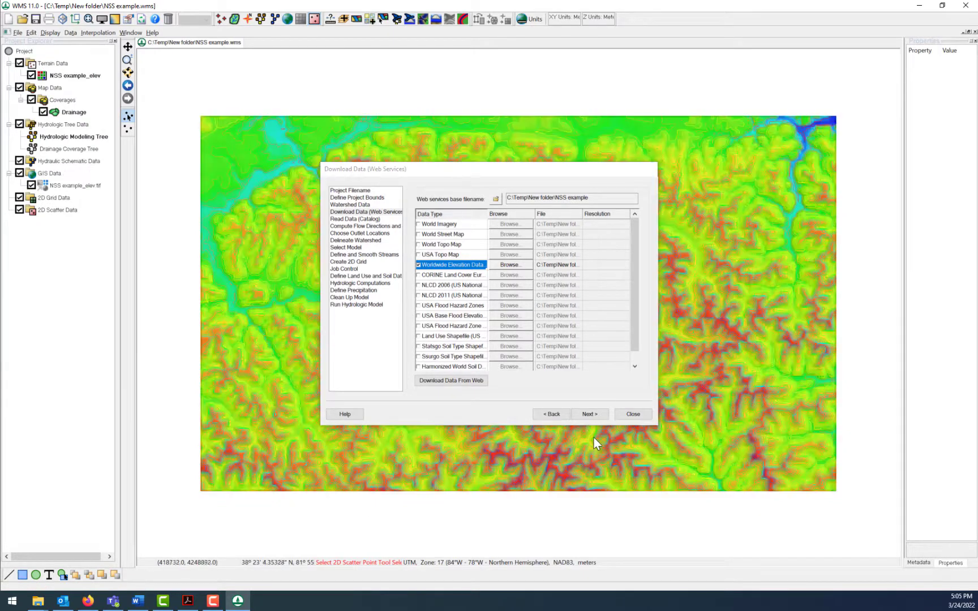
- Compute the TOPAZ flow directions and accumulations for the elevation data and read in the solution
click(590, 414)
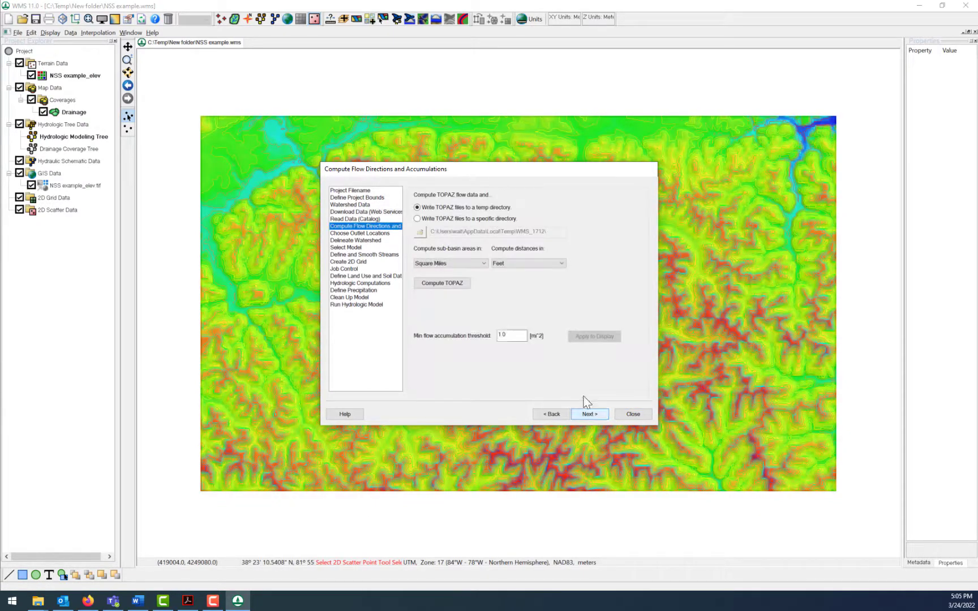
click(445, 282)
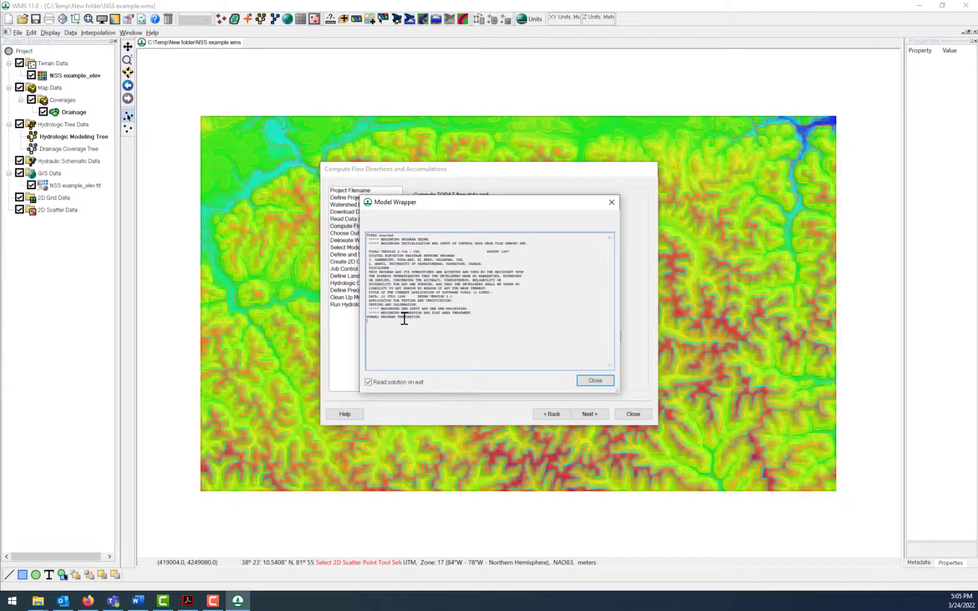
click(591, 381)
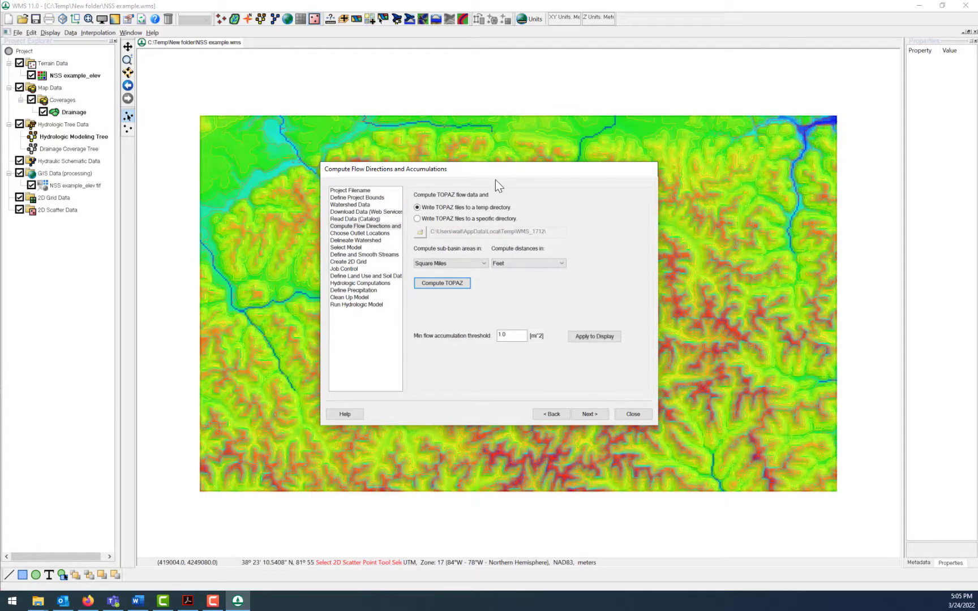
- Set the minimum flow accumulation threshold to 0.25 mi^2 and apply it to the displayed streams
drag(498, 170, 730, 66)
click(742, 229)
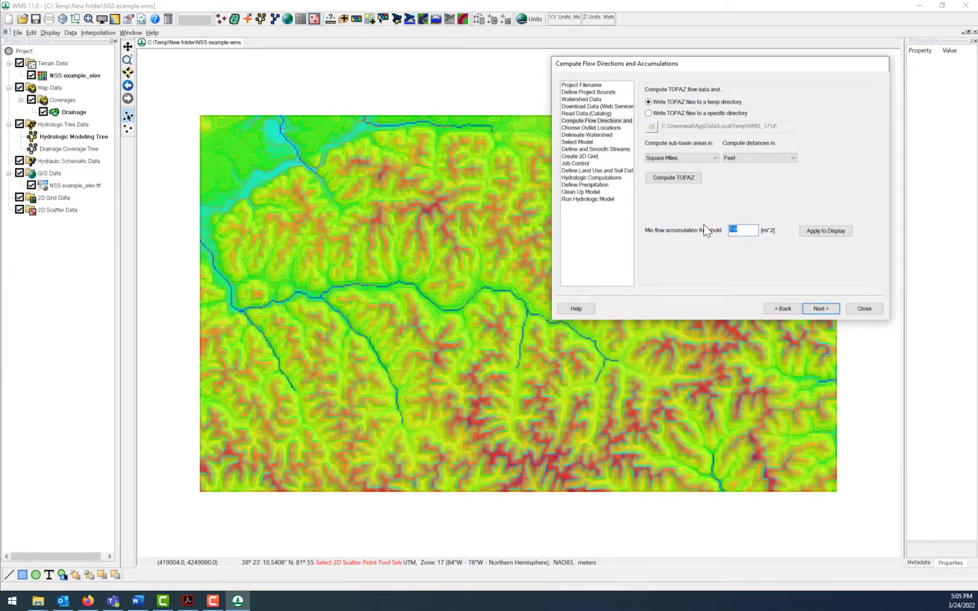
text(25)
click(827, 230)
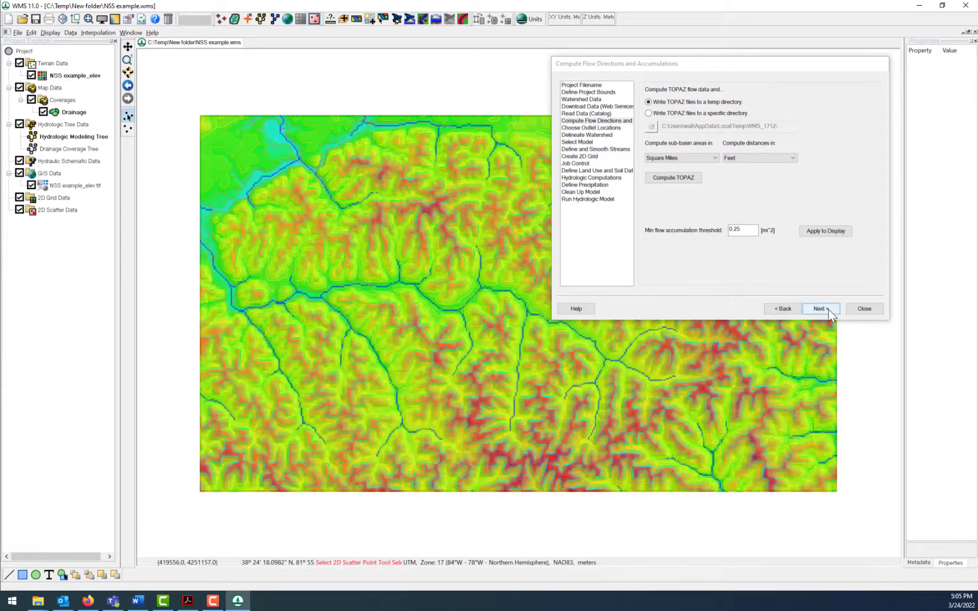
- Hide the NSS example_elev.tif image, close the wizard and add the World Street Map as an online background map
click(31, 186)
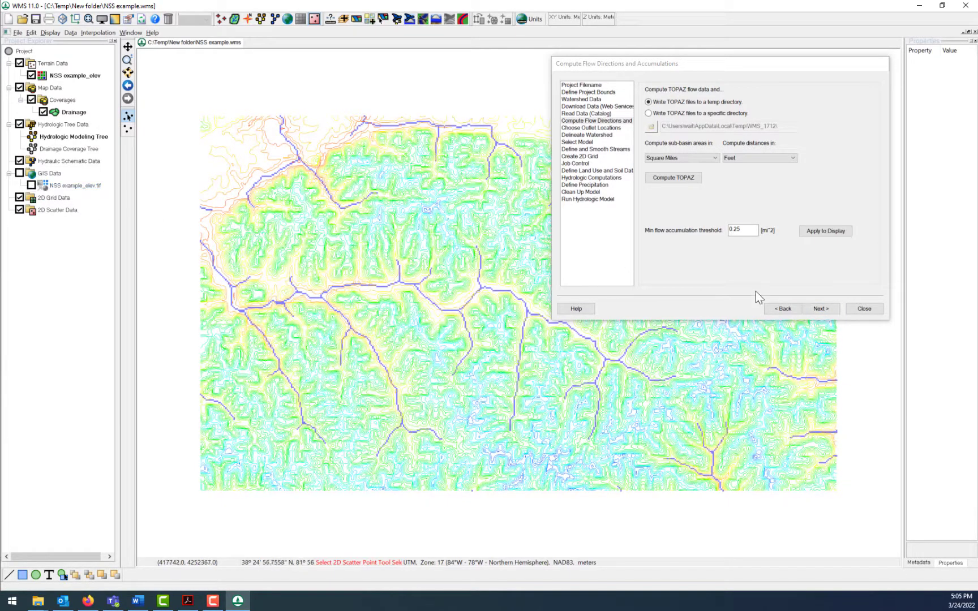
click(852, 305)
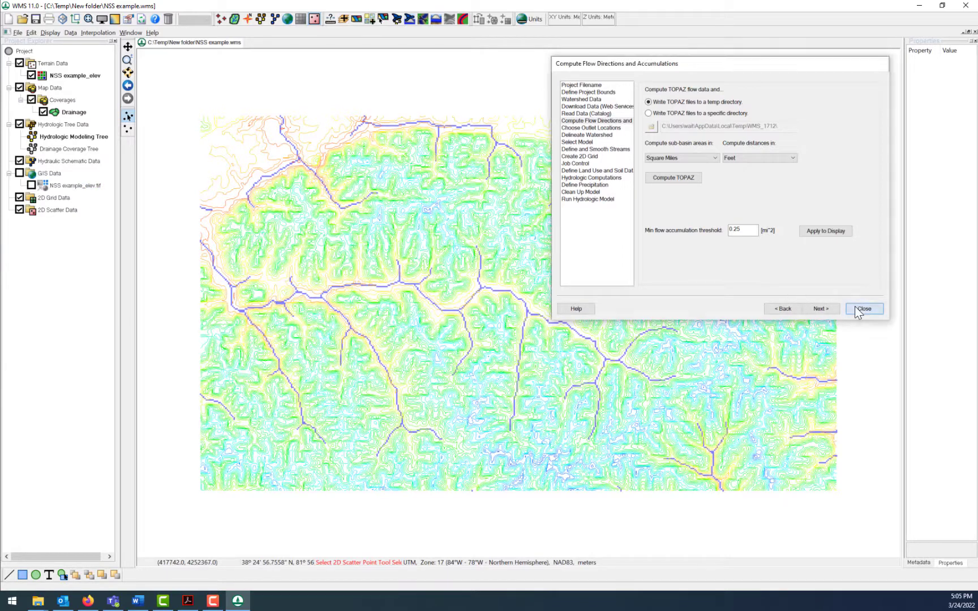
click(372, 18)
click(484, 253)
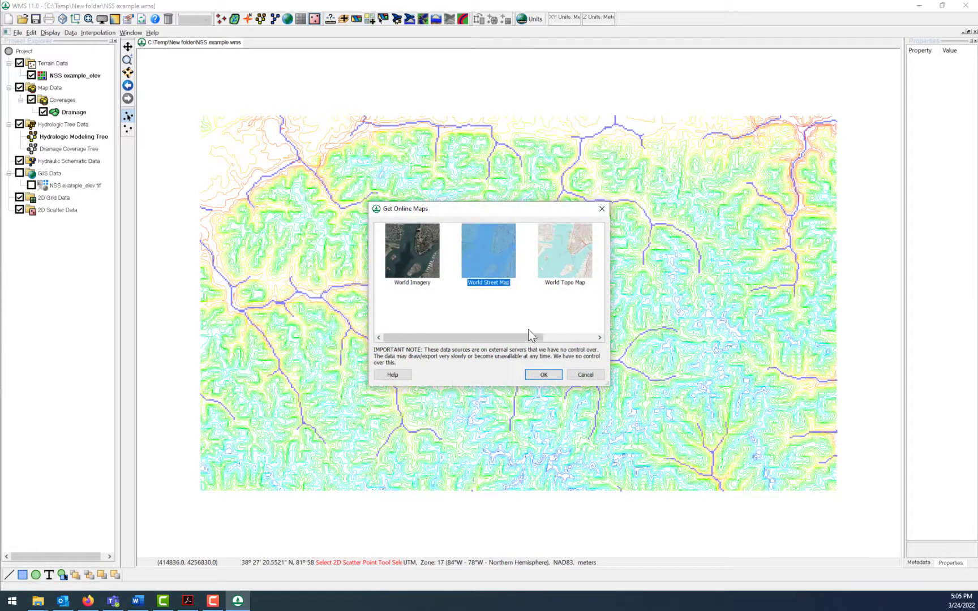
click(543, 375)
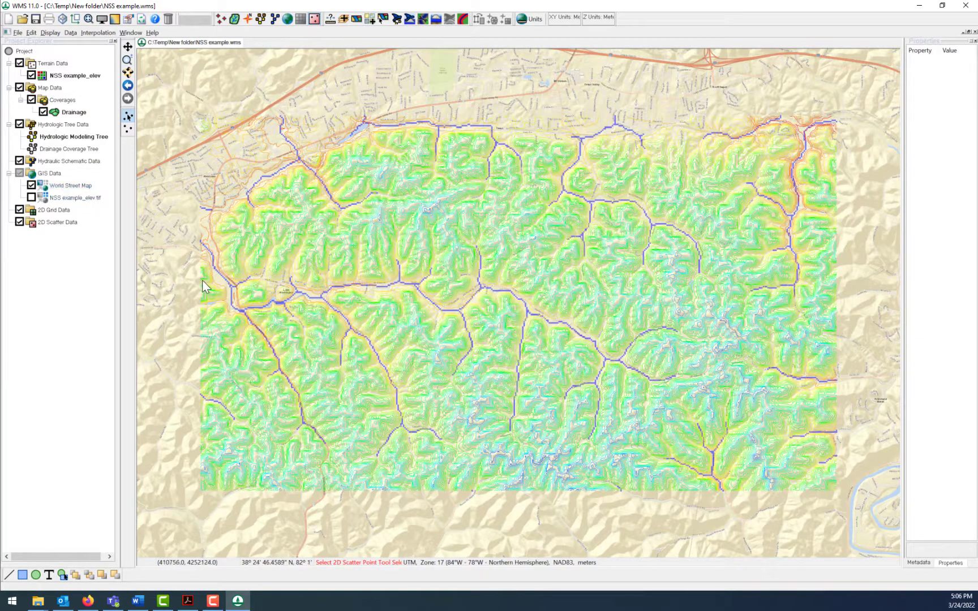
scroll(206, 273, up, 2)
scroll(206, 274, up, 5)
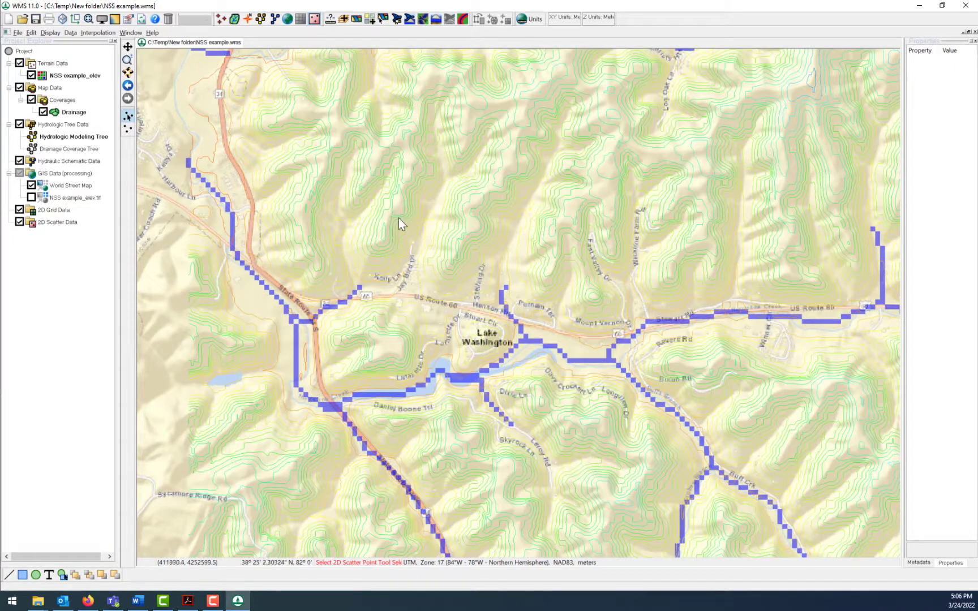
- Create a watershed outlet point on the stream beside State Route 34, northwest of Lake Washington
click(398, 20)
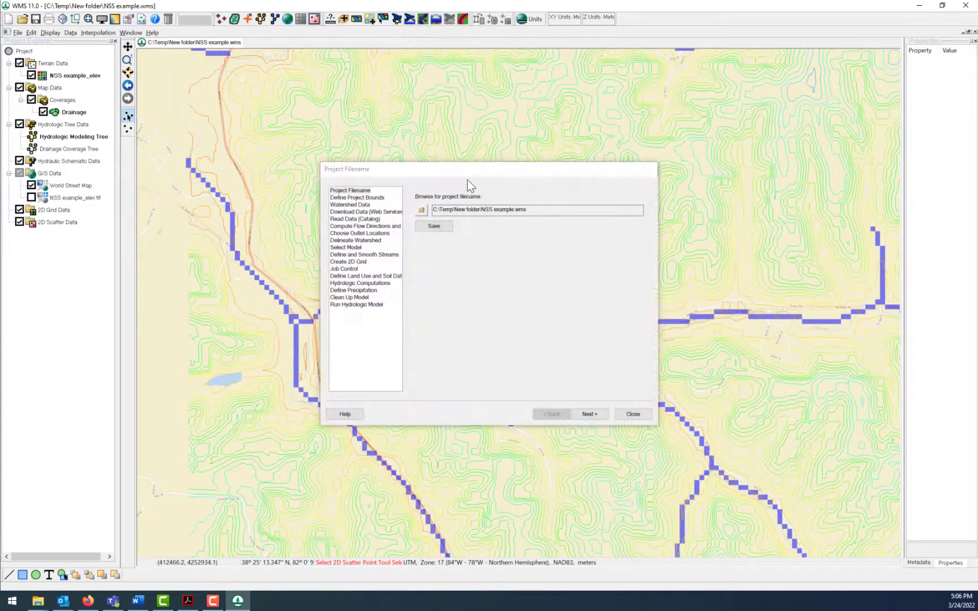
drag(467, 170, 630, 77)
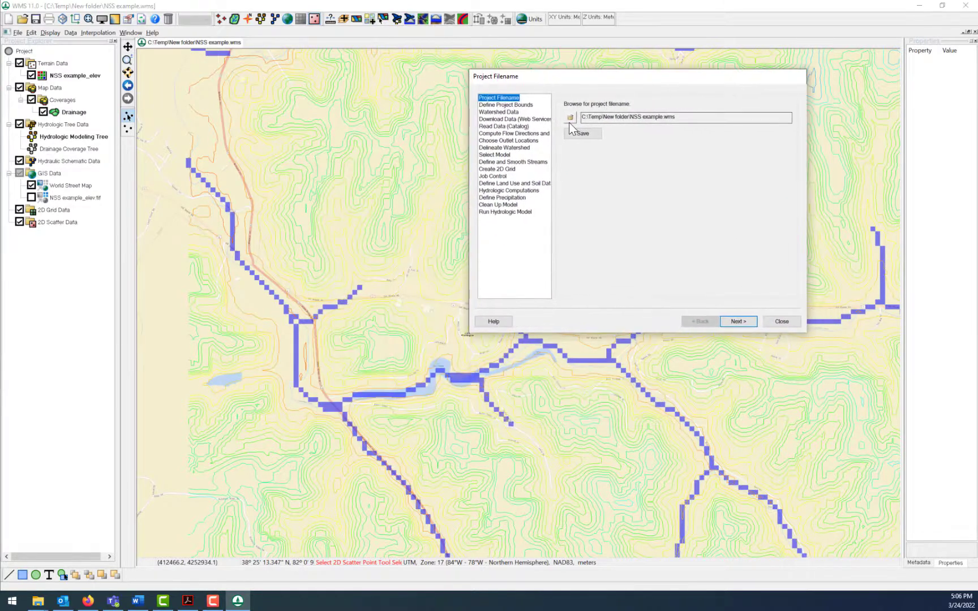
click(526, 140)
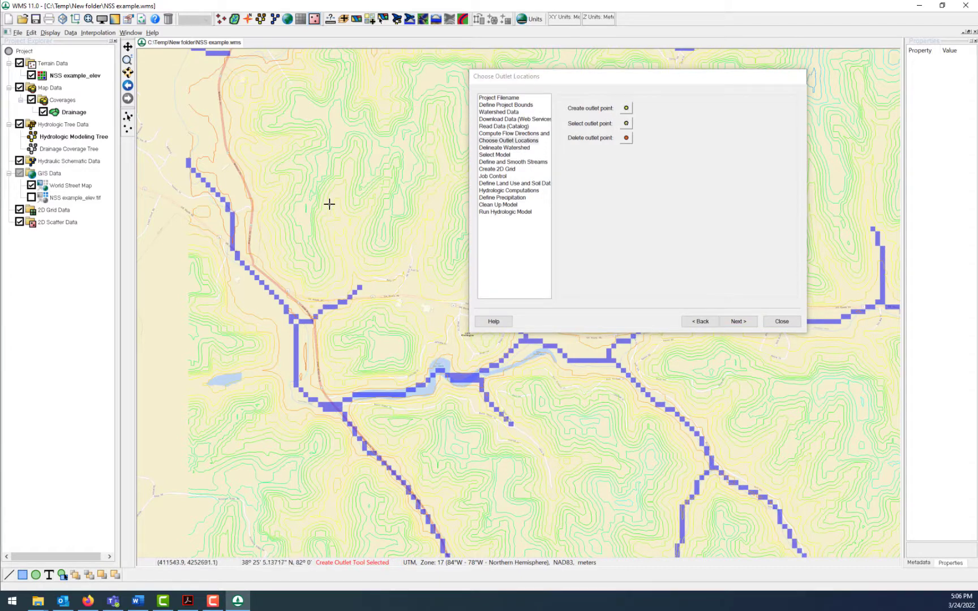
click(232, 243)
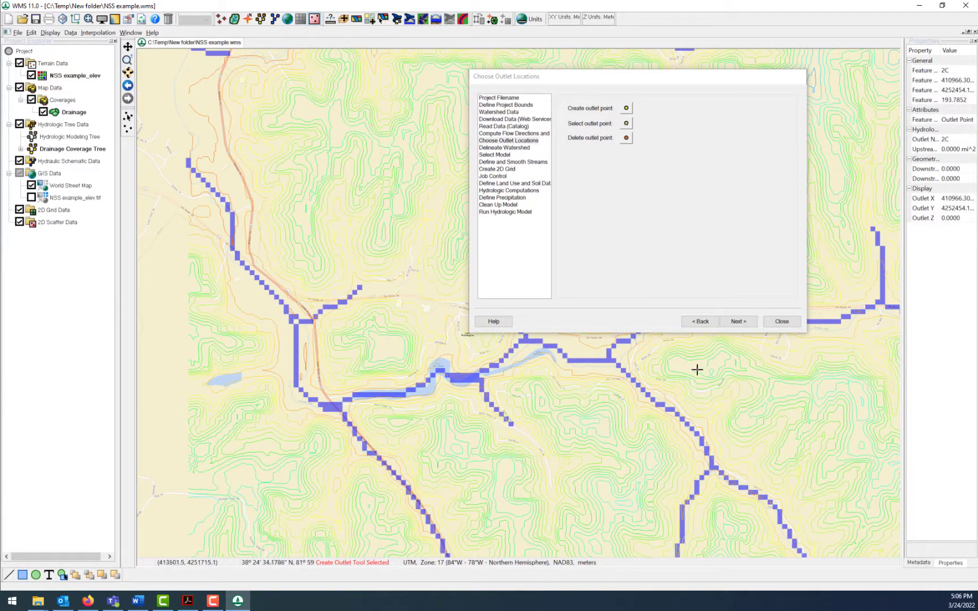
- Delineate the watershed upstream of the outlet point with a 0.25 mi^2 stream threshold, then close the wizard
click(738, 322)
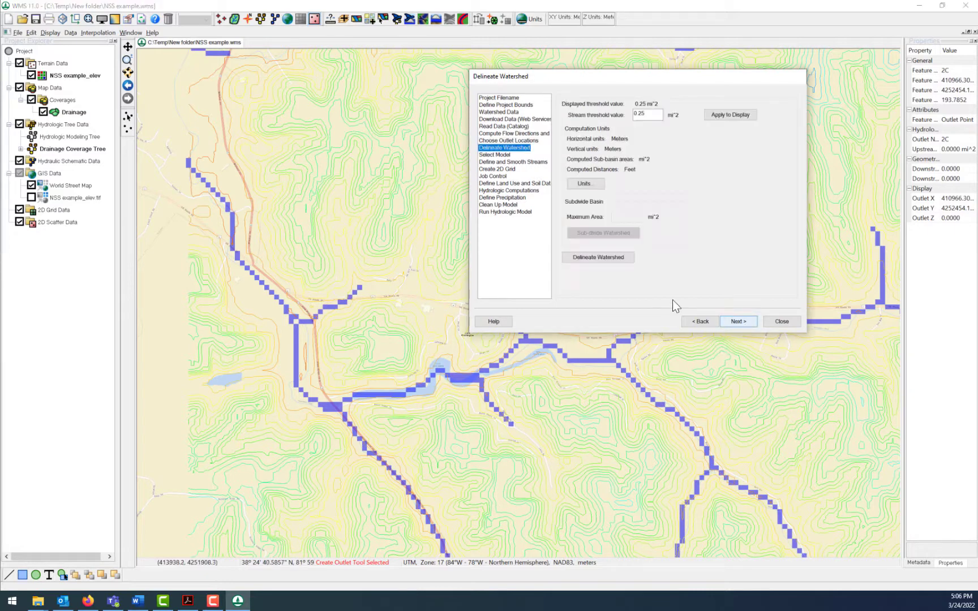
click(600, 258)
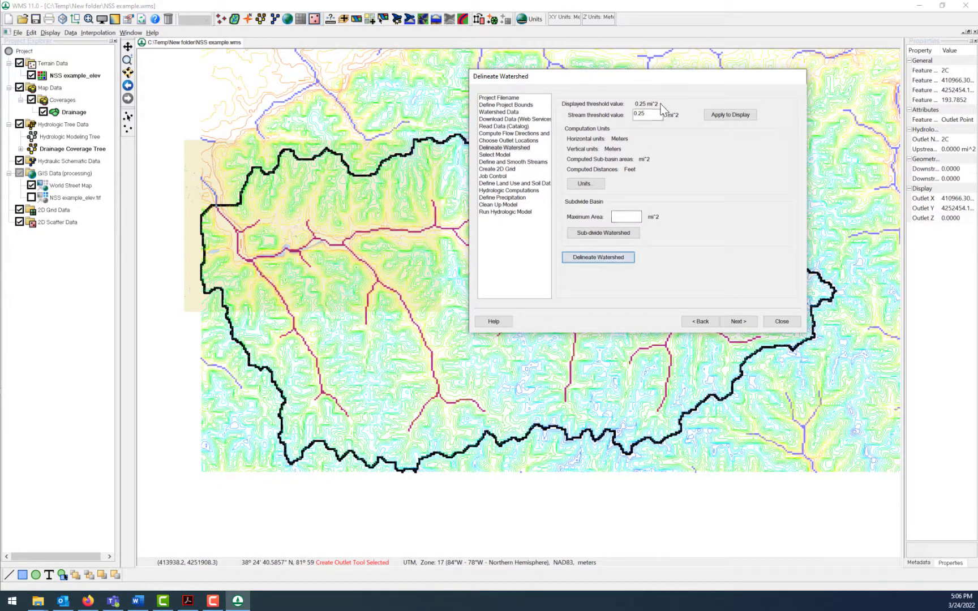
drag(760, 87, 853, 542)
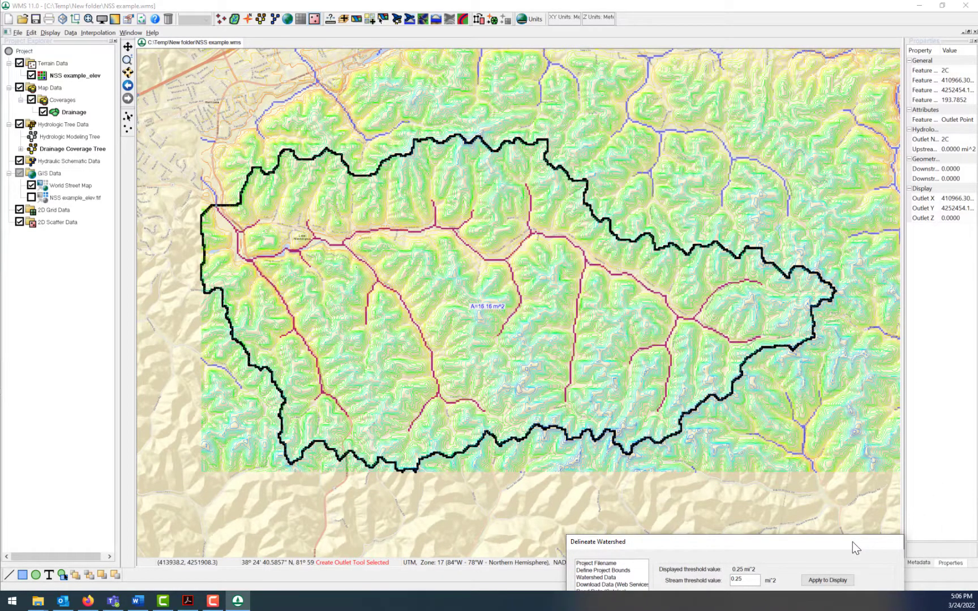
drag(852, 535, 783, 131)
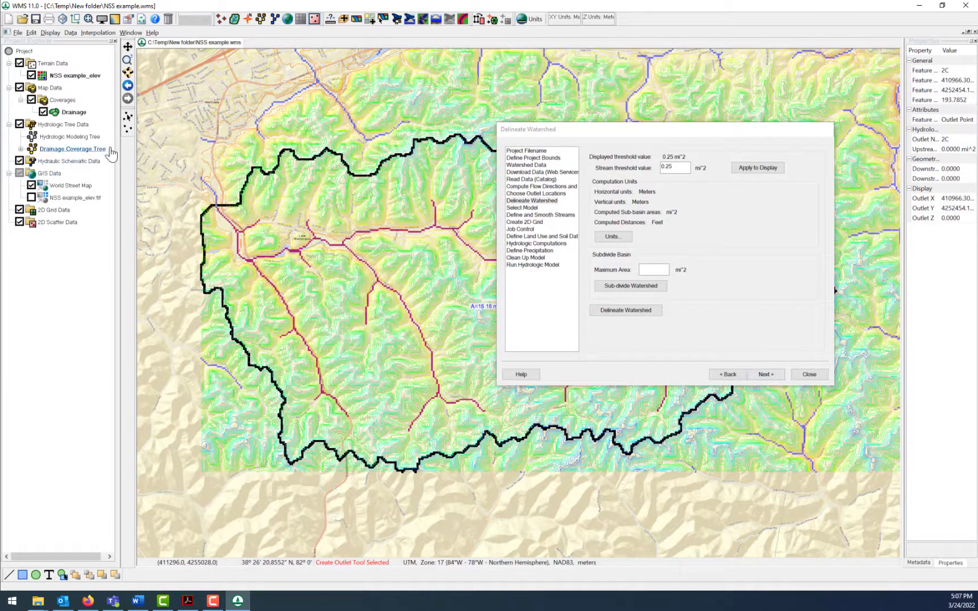
drag(654, 133, 700, 44)
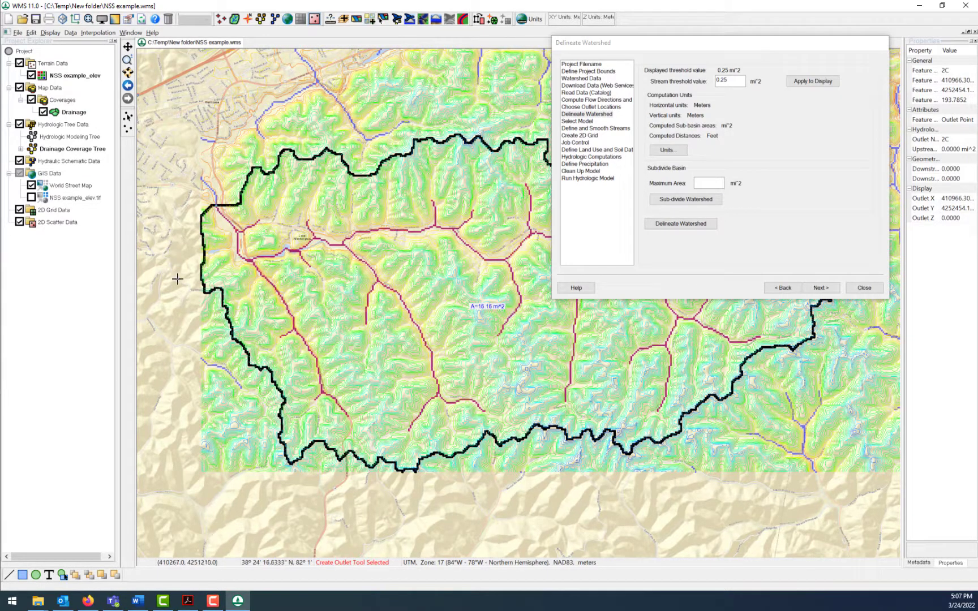
click(855, 287)
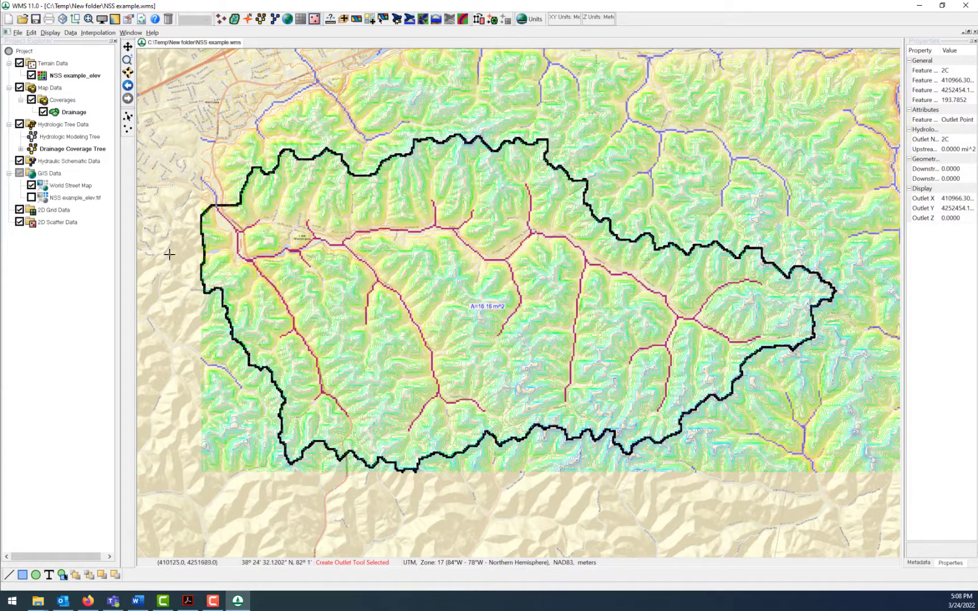
- Start a new project without saving the current changes and save it as NSS example.wms, replacing the existing file
click(9, 19)
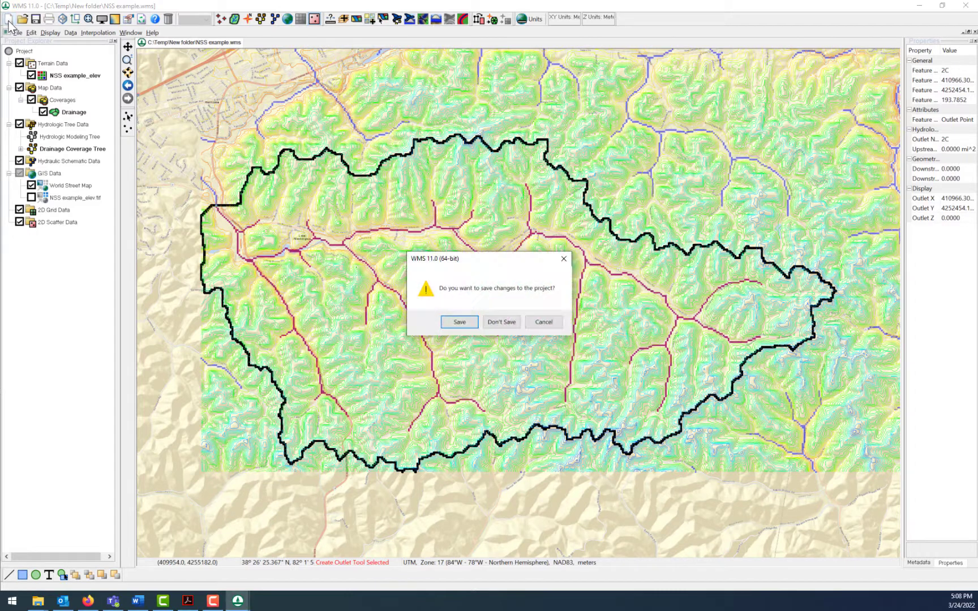
click(501, 322)
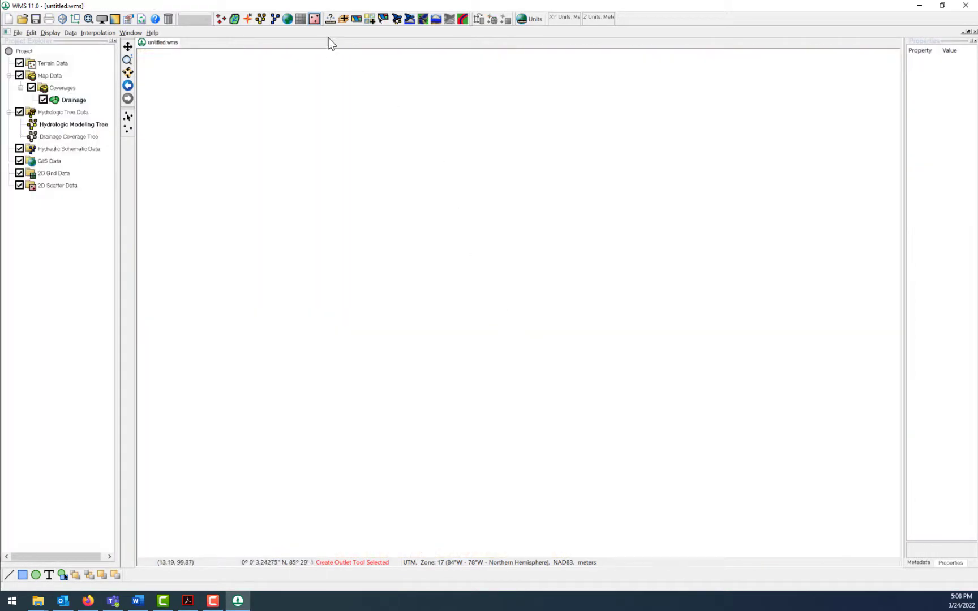
click(388, 22)
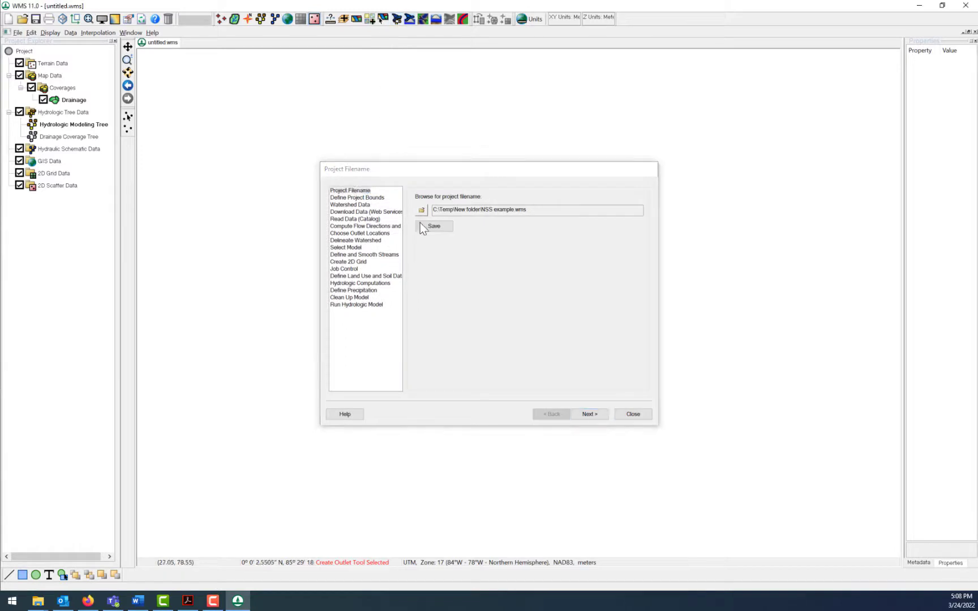
click(435, 226)
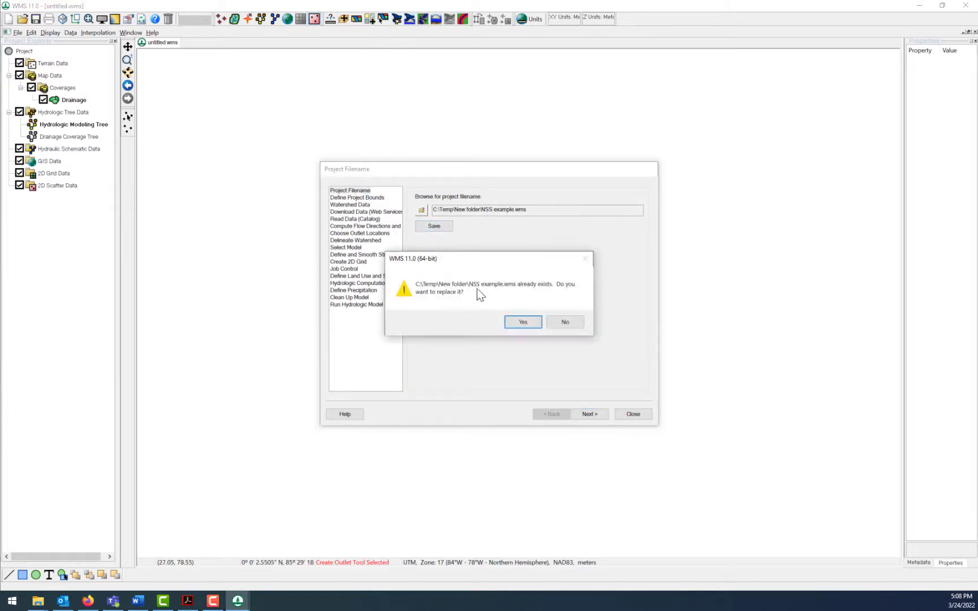
click(520, 323)
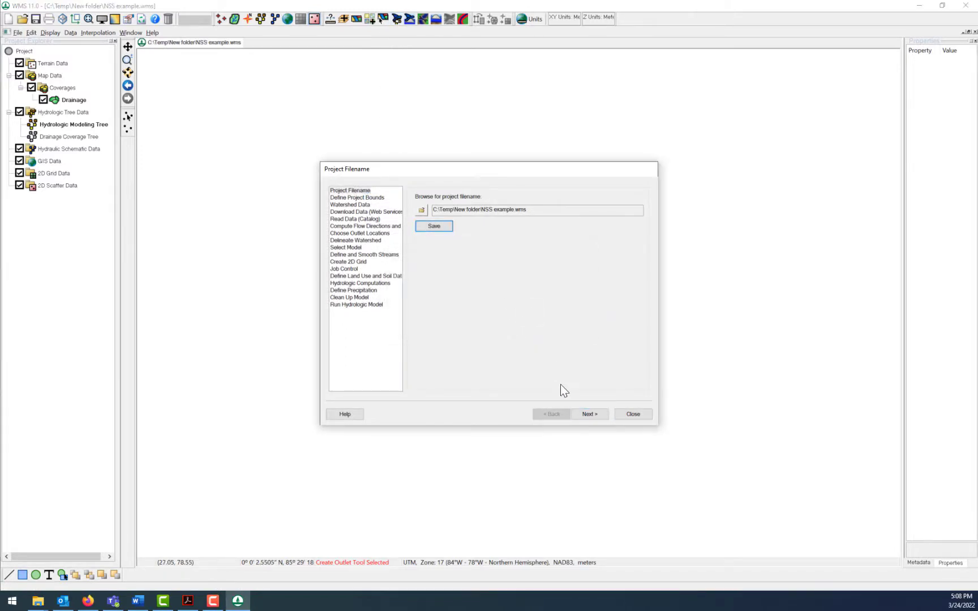
- Redefine the project boundary slightly farther west on the locator map, with its western limit at about X 410003
click(582, 414)
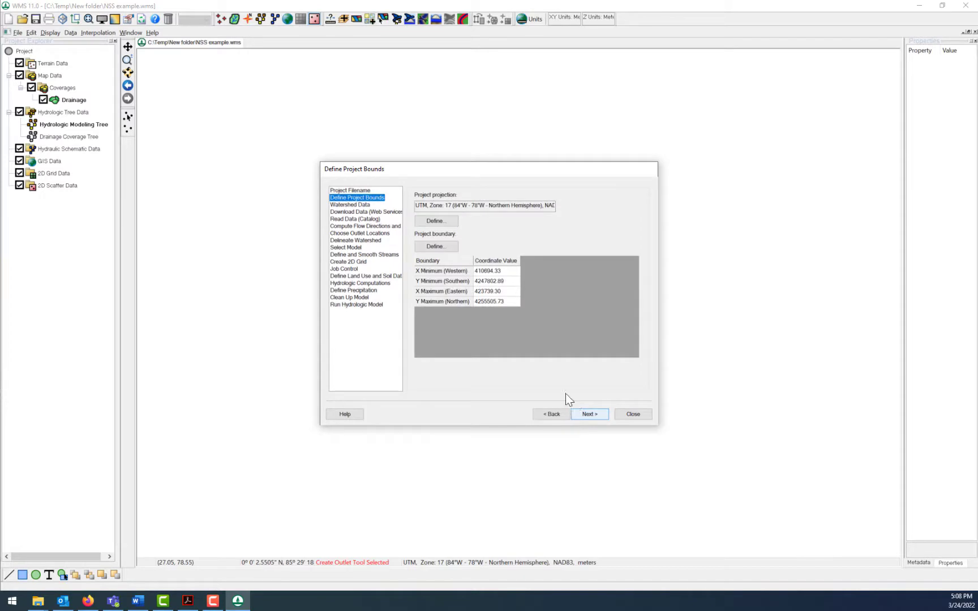
click(440, 248)
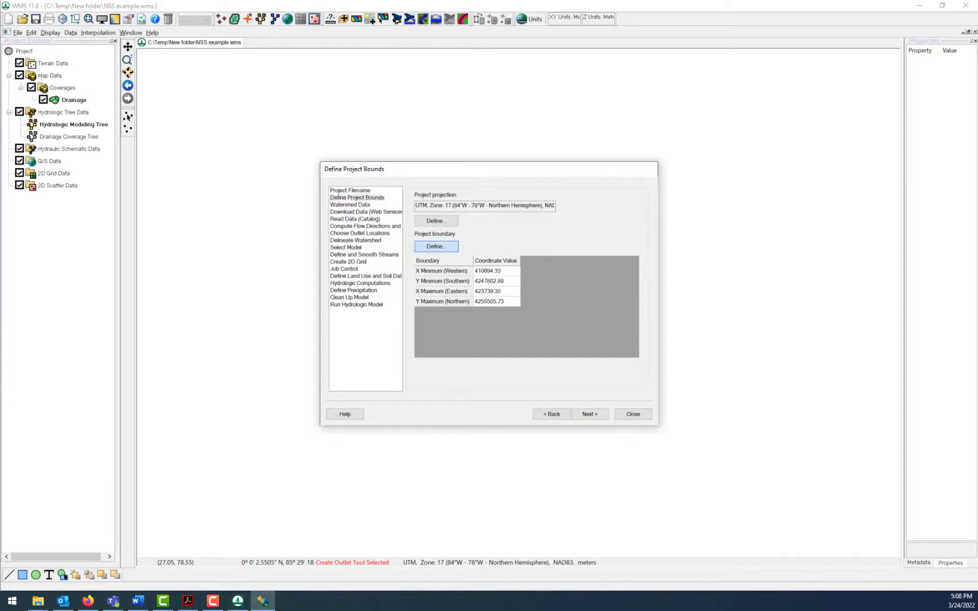
drag(678, 153, 362, 99)
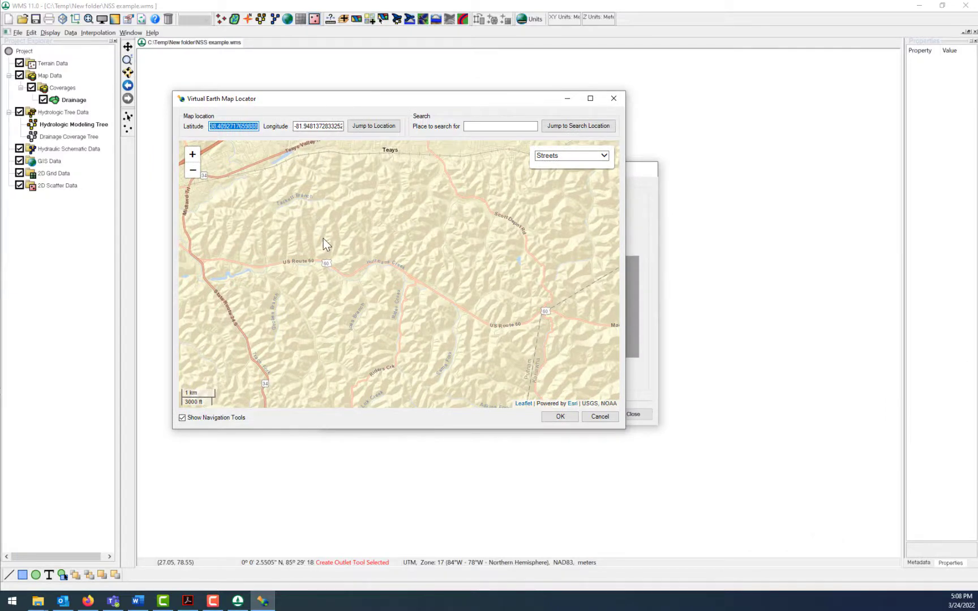
drag(331, 243, 344, 237)
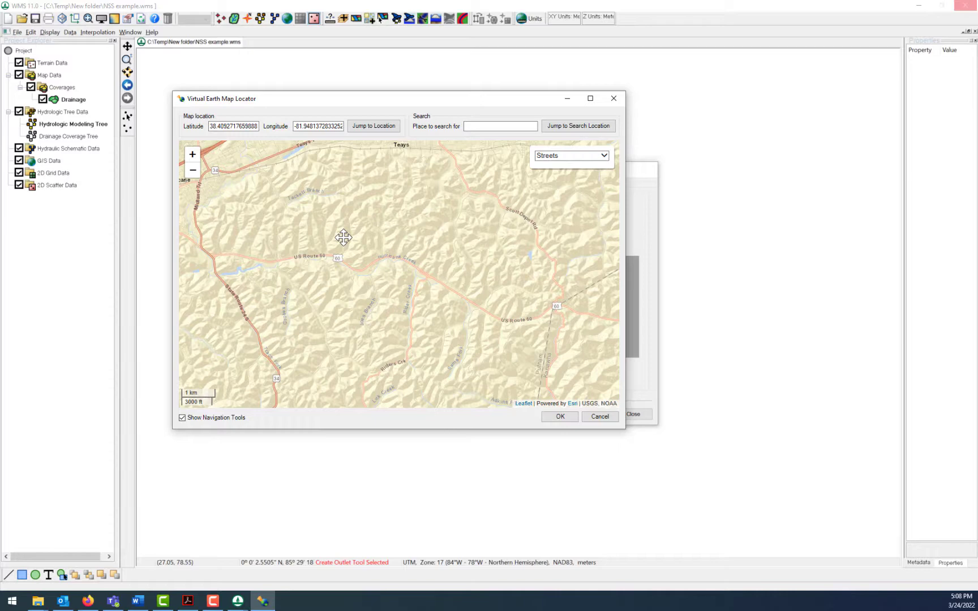
drag(343, 238, 355, 239)
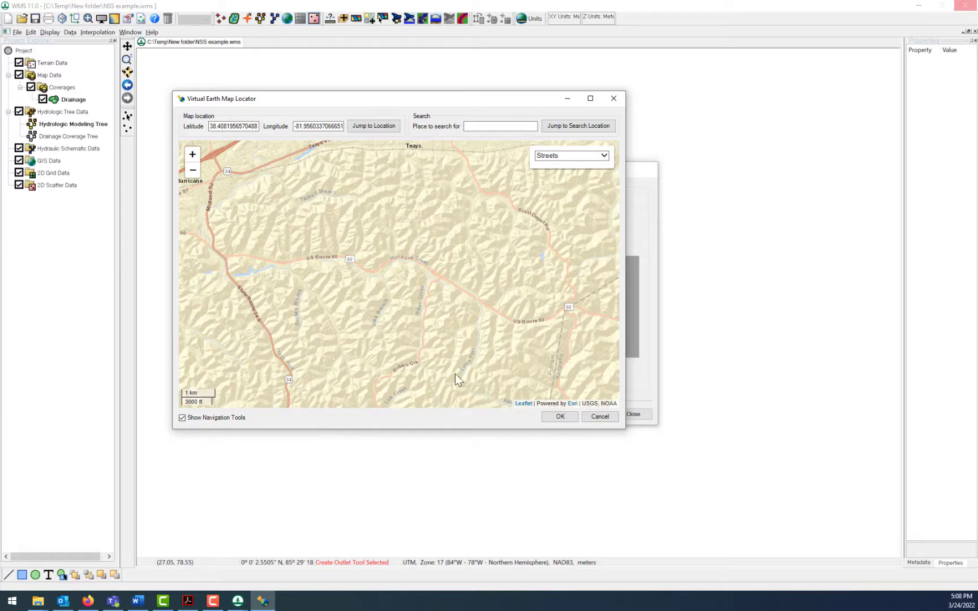
click(559, 416)
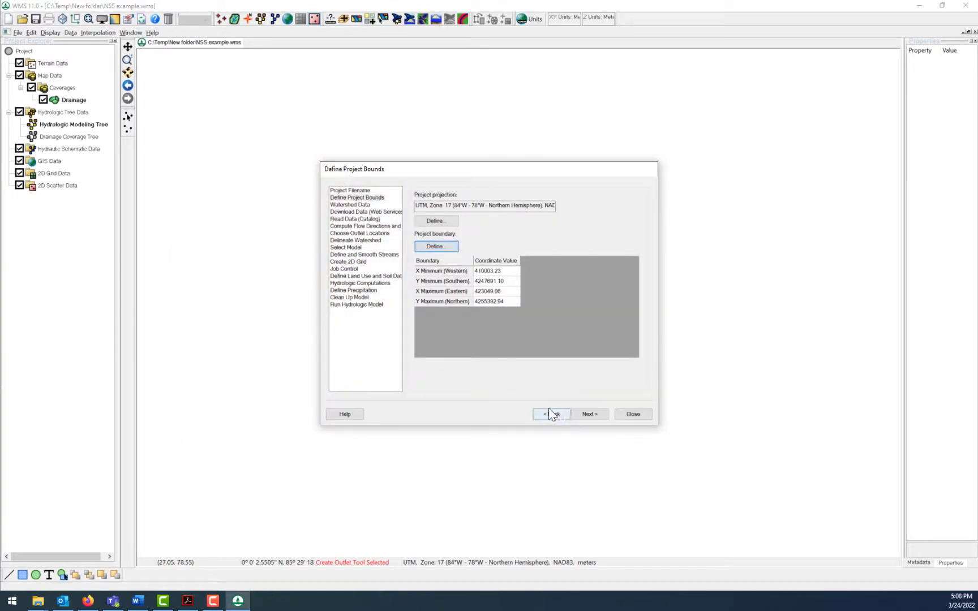
- Download the Worldwide Elevation Data for the new bounds from web services and hide the NSS example_elev.tif image
click(585, 416)
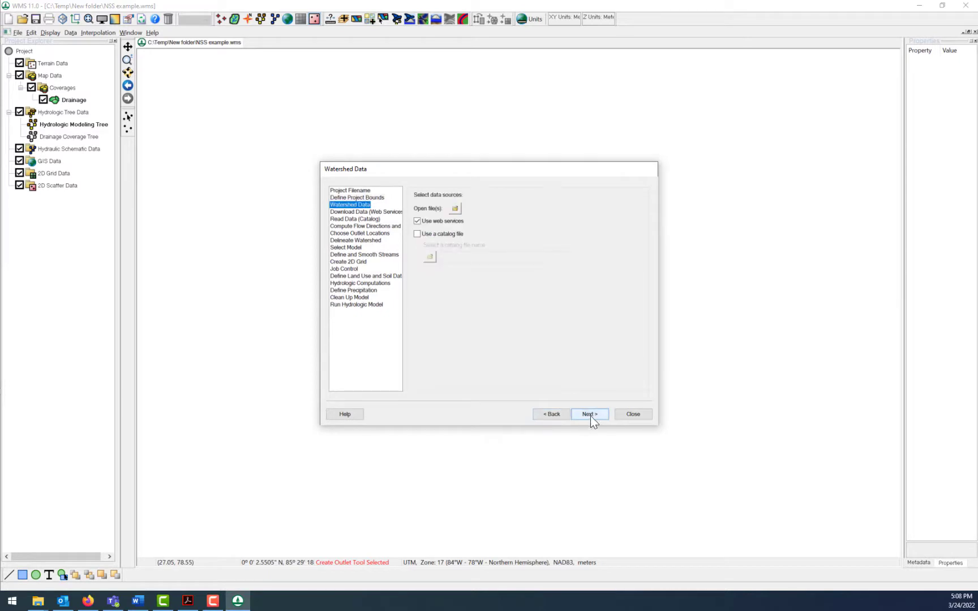
click(593, 417)
click(453, 382)
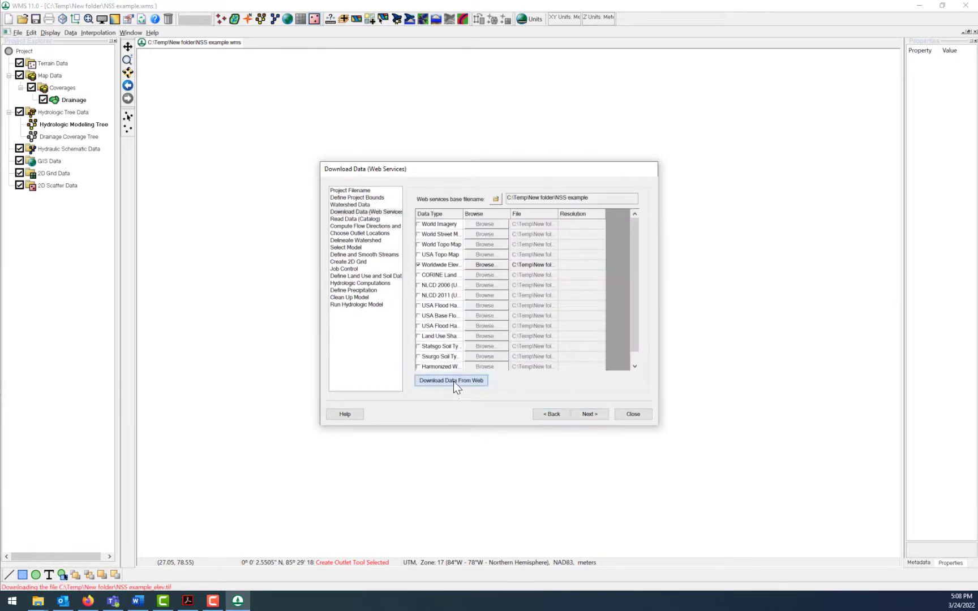
click(491, 345)
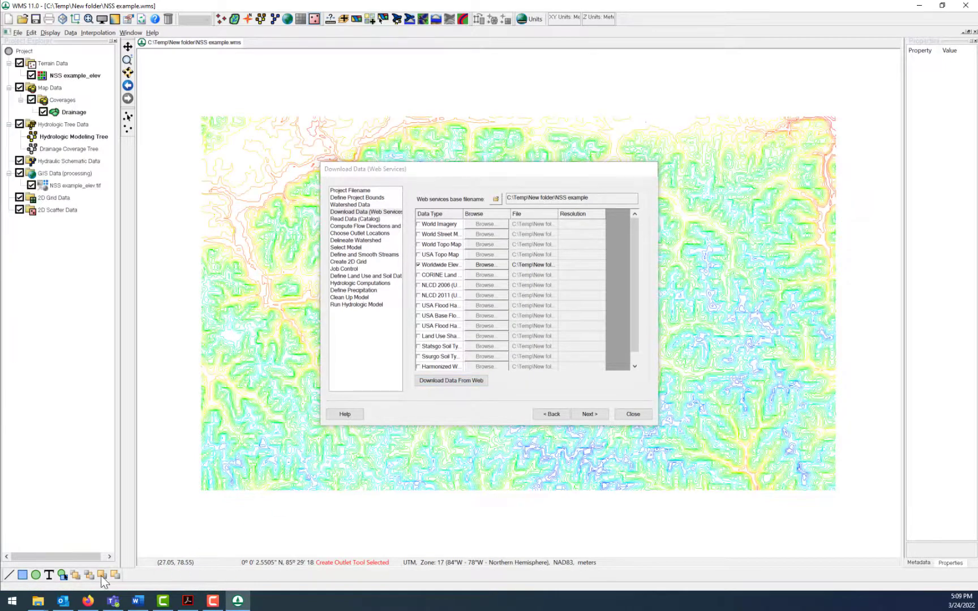
click(633, 415)
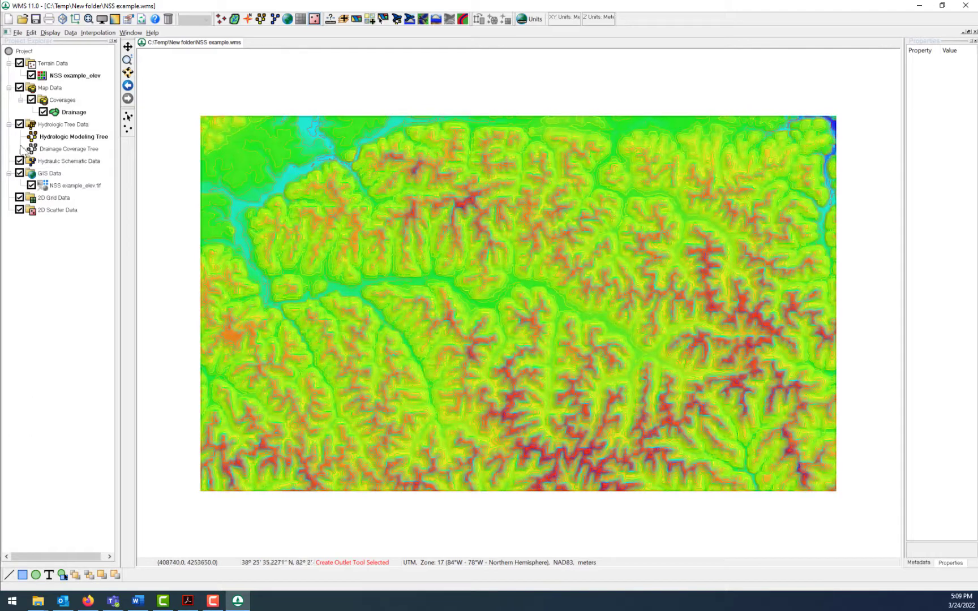
click(31, 185)
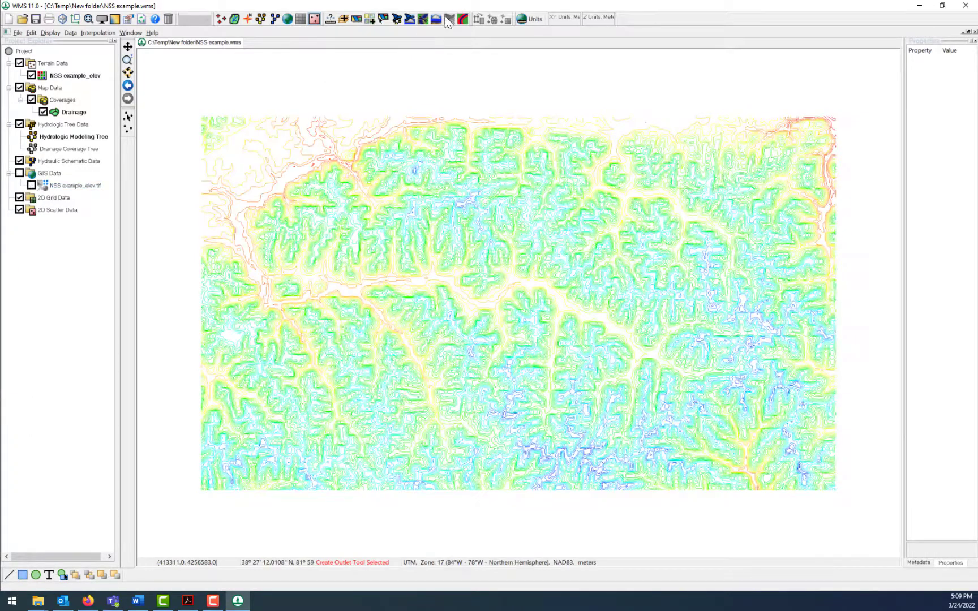
- Compute the TOPAZ flow directions and accumulations for the new elevation data and close the wizard
click(397, 19)
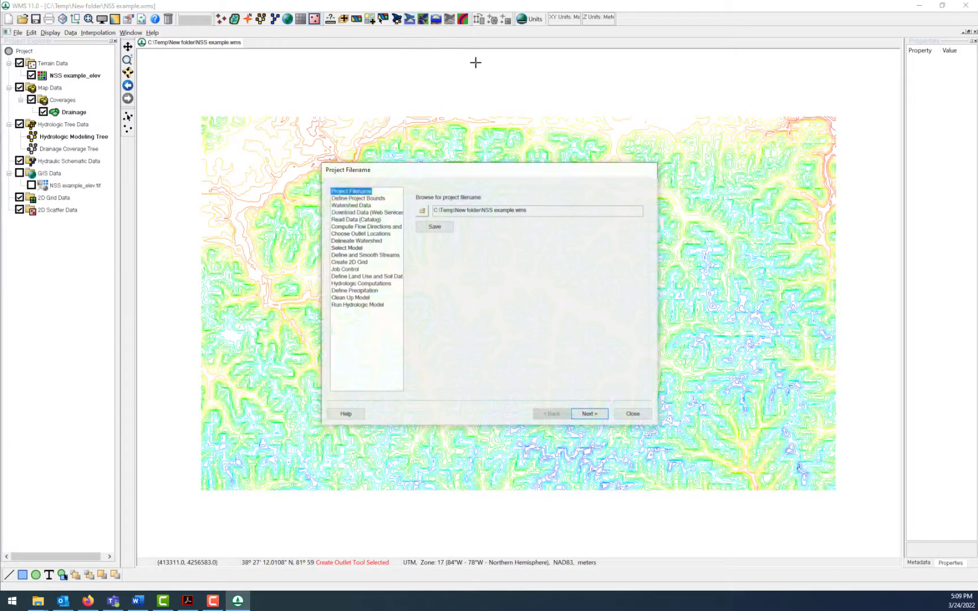
click(370, 235)
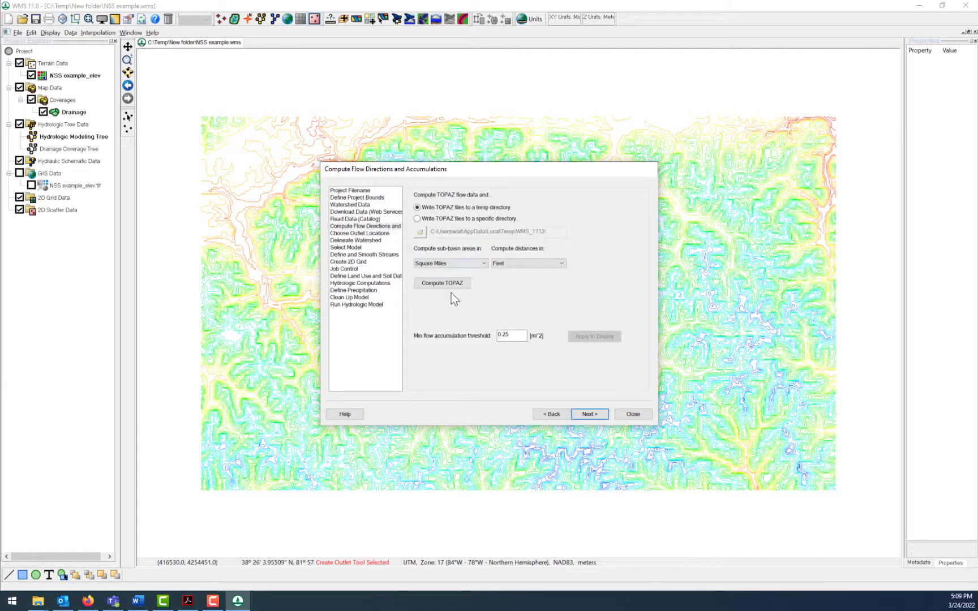
click(452, 284)
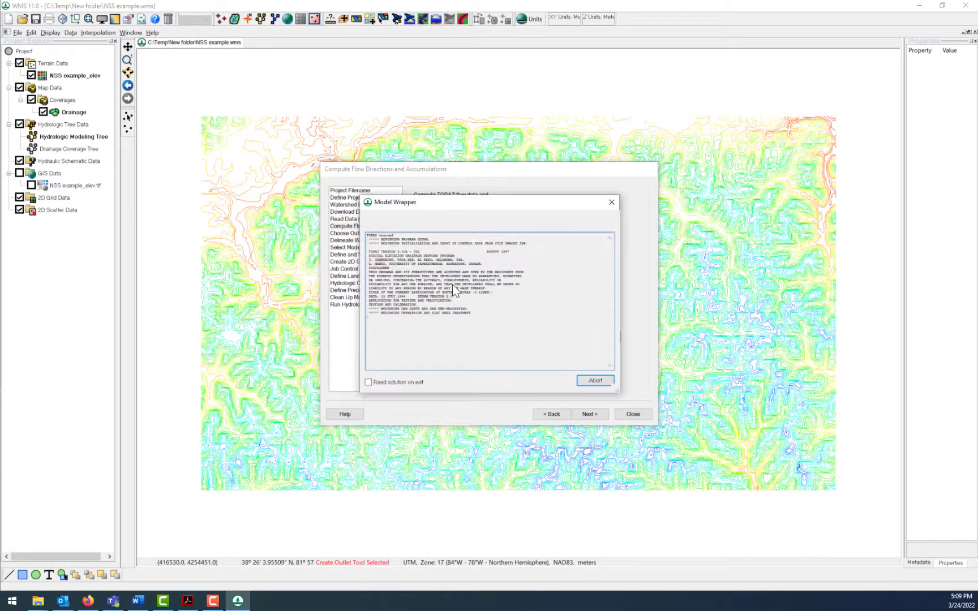
click(594, 381)
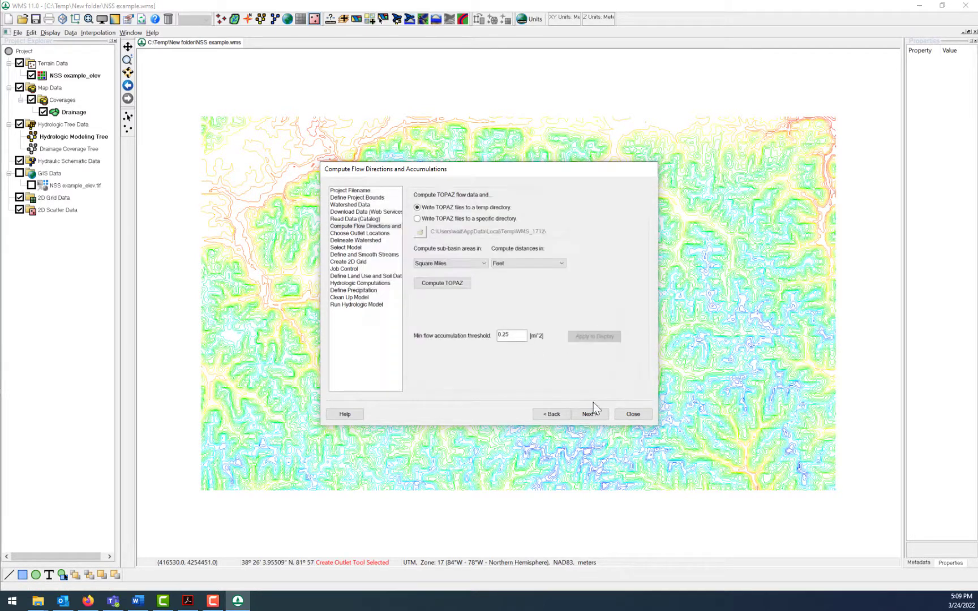
drag(489, 175, 618, 124)
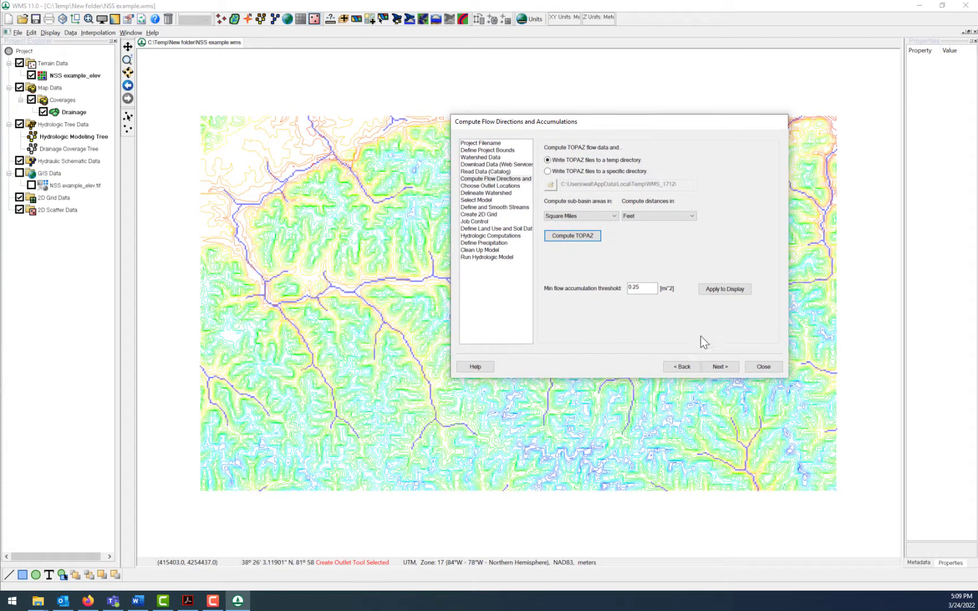
click(764, 369)
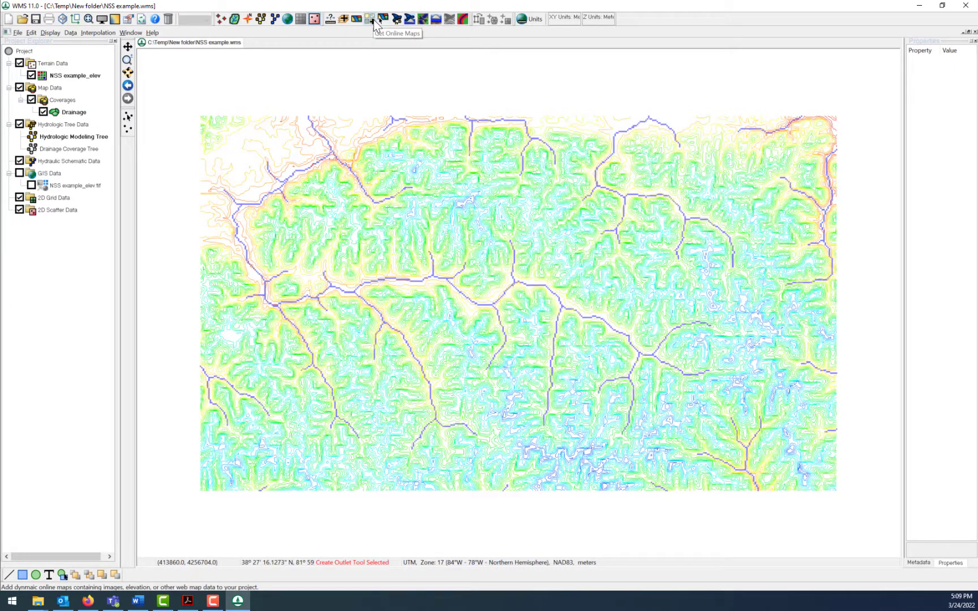
- Add the World Street Map as an online background map behind the computed streams
click(371, 20)
click(502, 265)
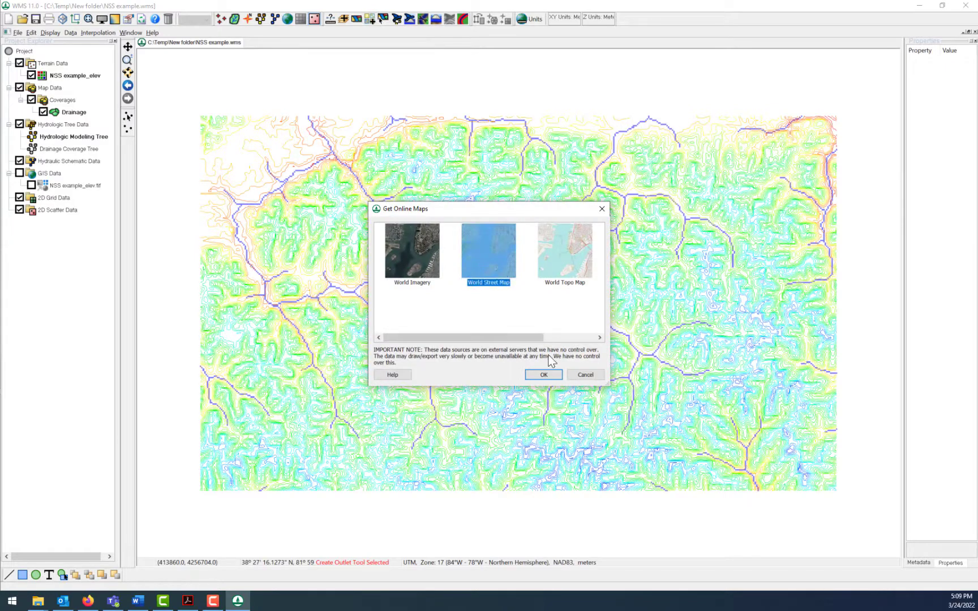
click(542, 374)
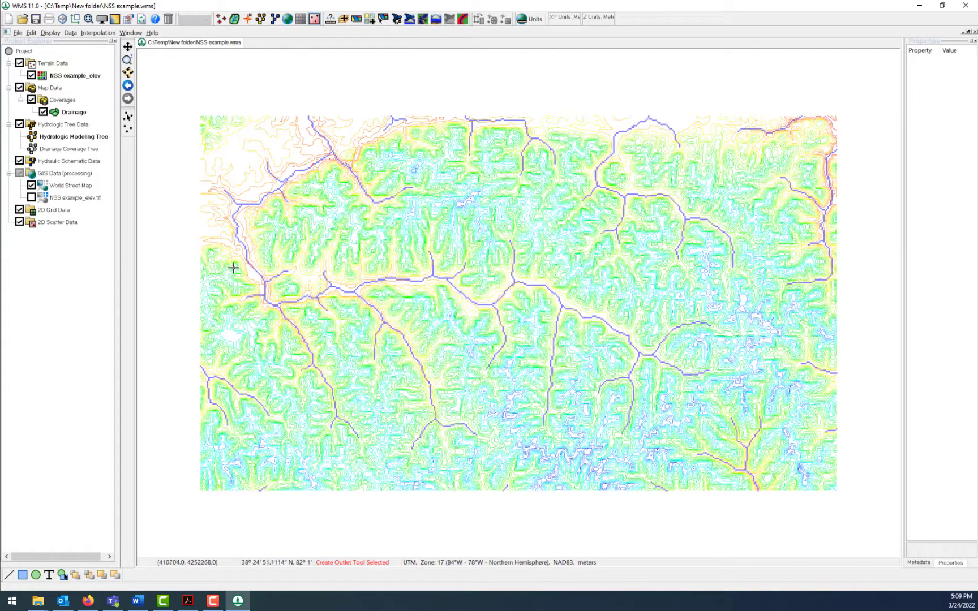
scroll(229, 260, up, 3)
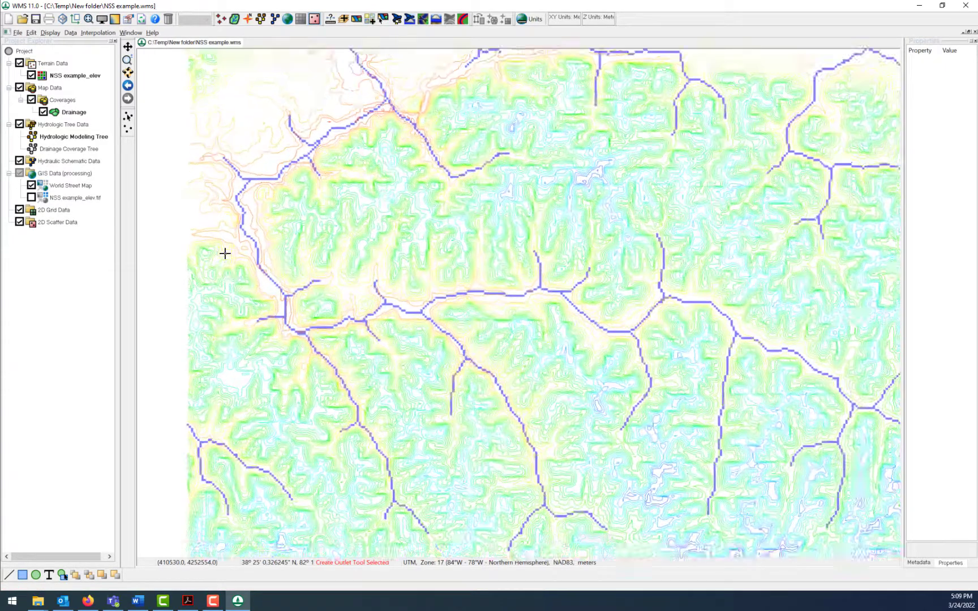
- Use the hydrologic modeling wizard to create an outlet point on the main western stream, at about X 410960.7, Y 4252459.7
scroll(224, 253, up, 2)
scroll(276, 253, up, 1)
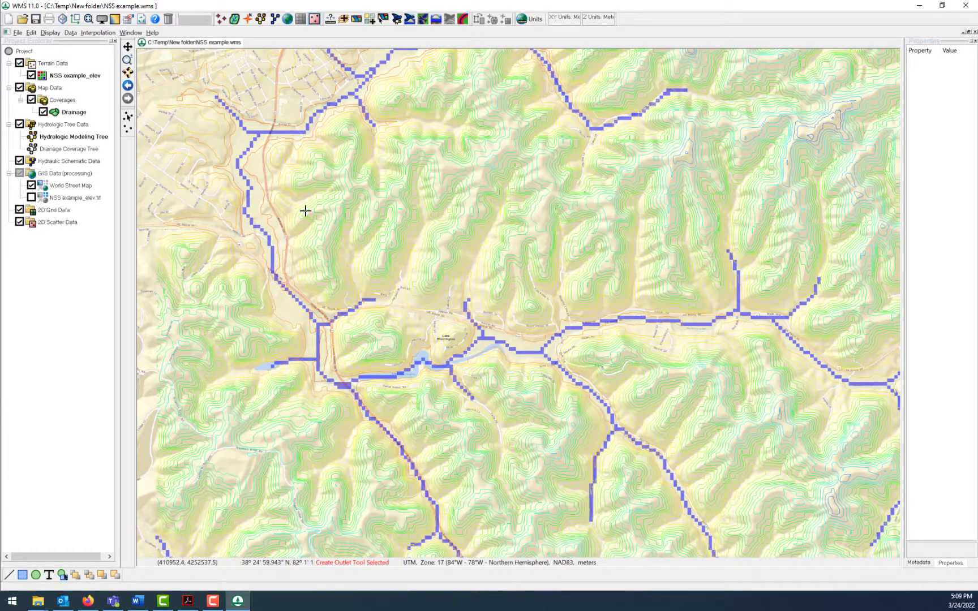
click(396, 18)
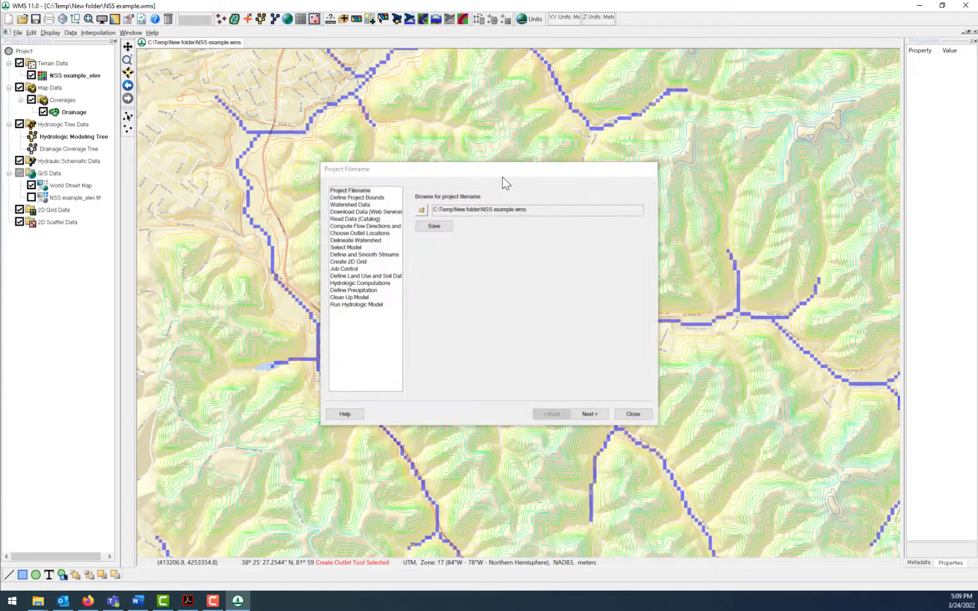
drag(510, 166, 688, 63)
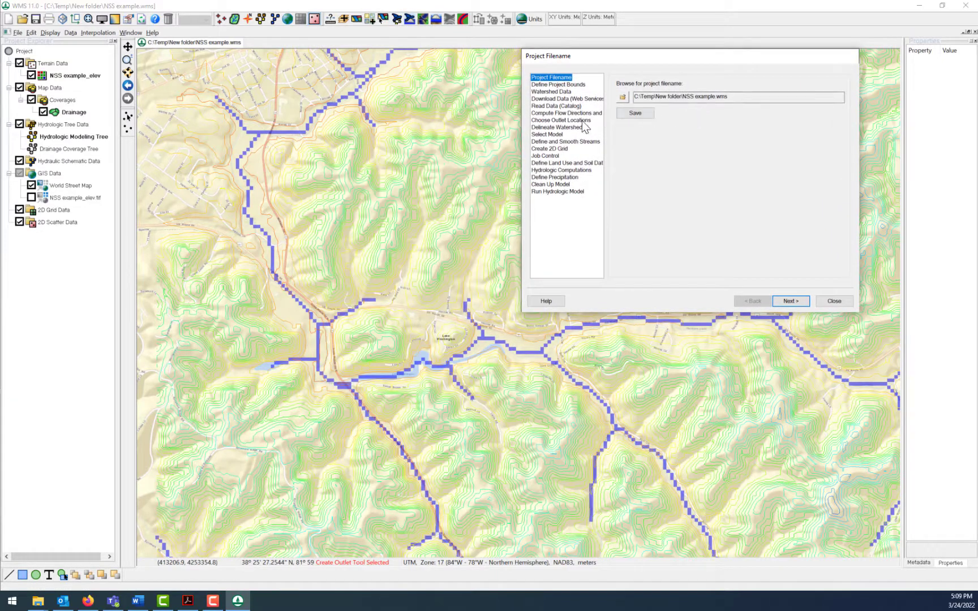
click(572, 120)
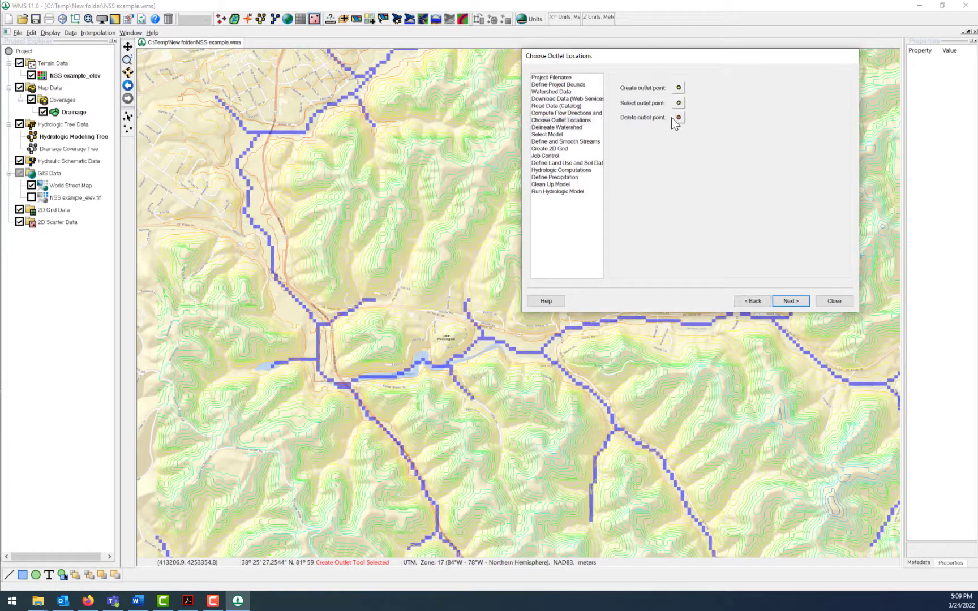
click(678, 88)
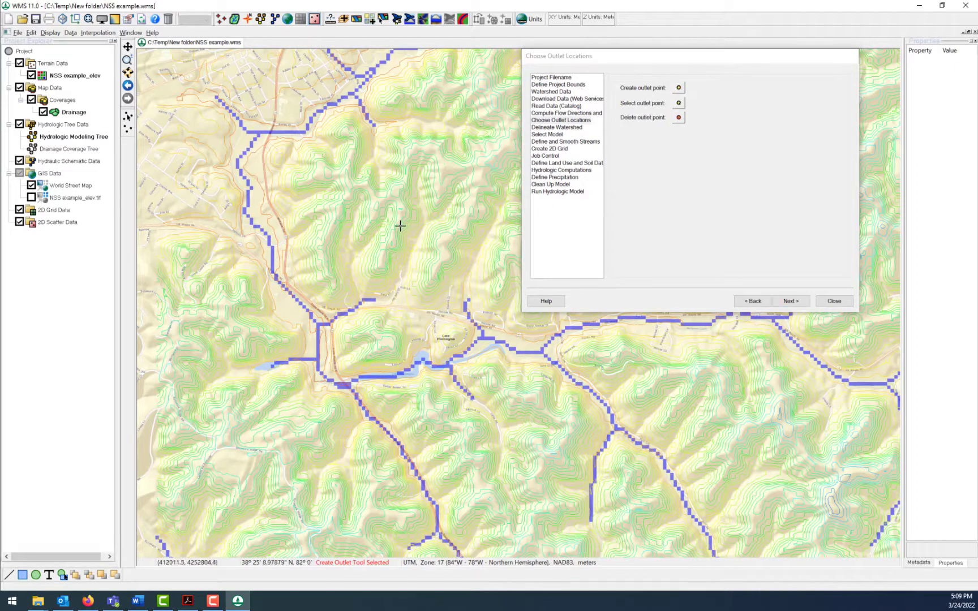
click(271, 268)
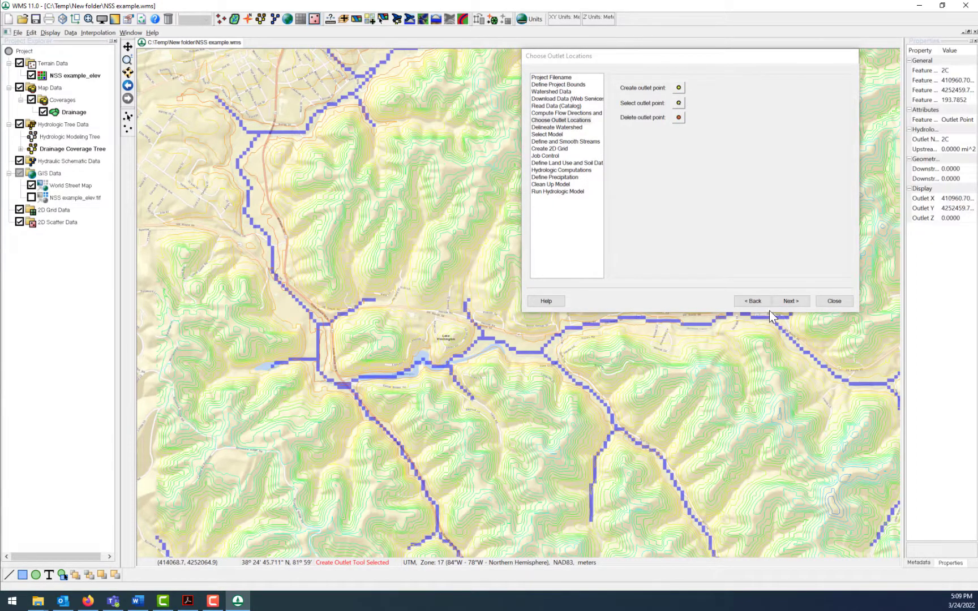
- Delineate the watershed with a 0.25 mi^2 stream threshold and close the wizard
click(791, 302)
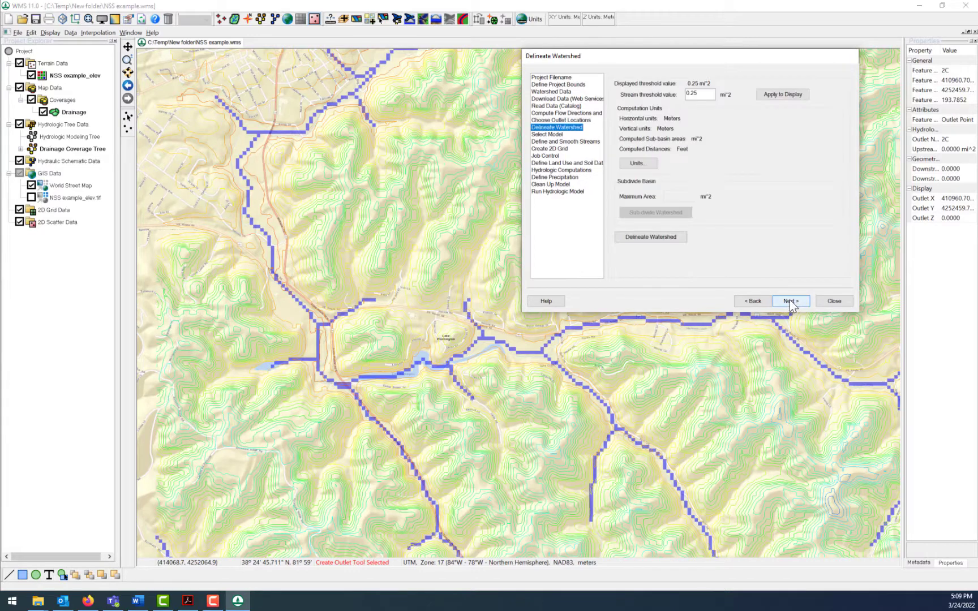
click(658, 238)
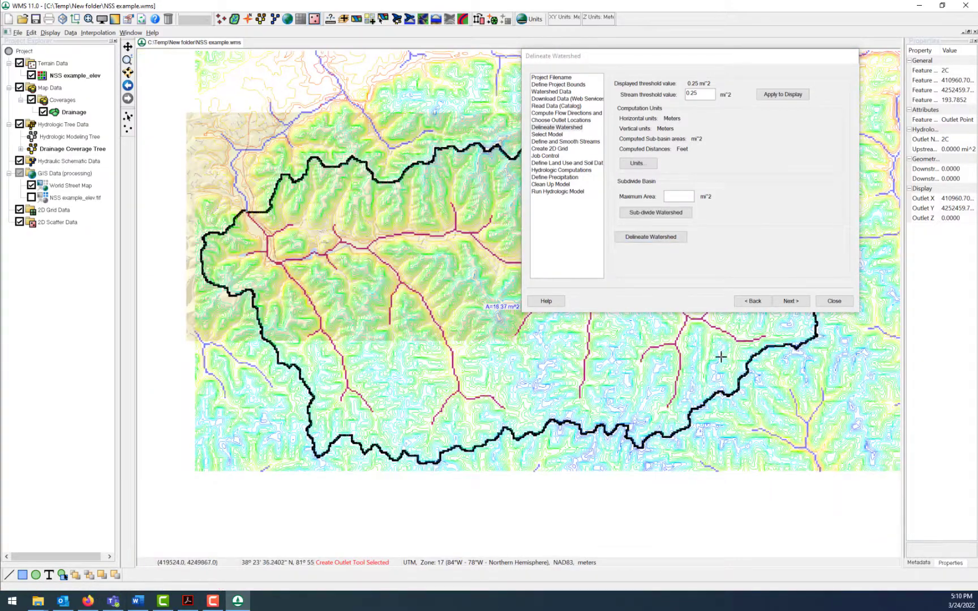
click(834, 301)
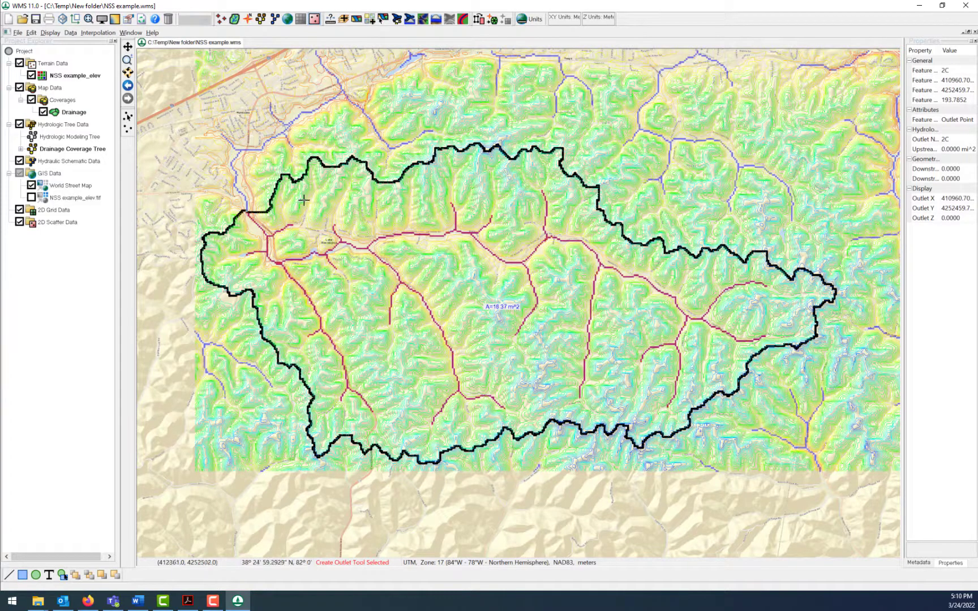
- Enter the Hydrologic Modeling Module and set NSS as the active model
click(260, 19)
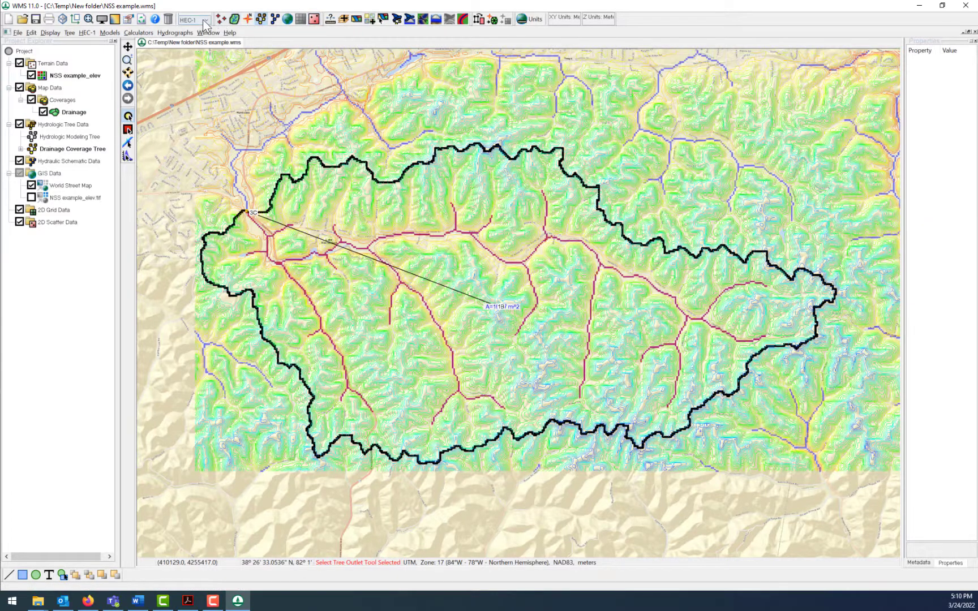
click(207, 20)
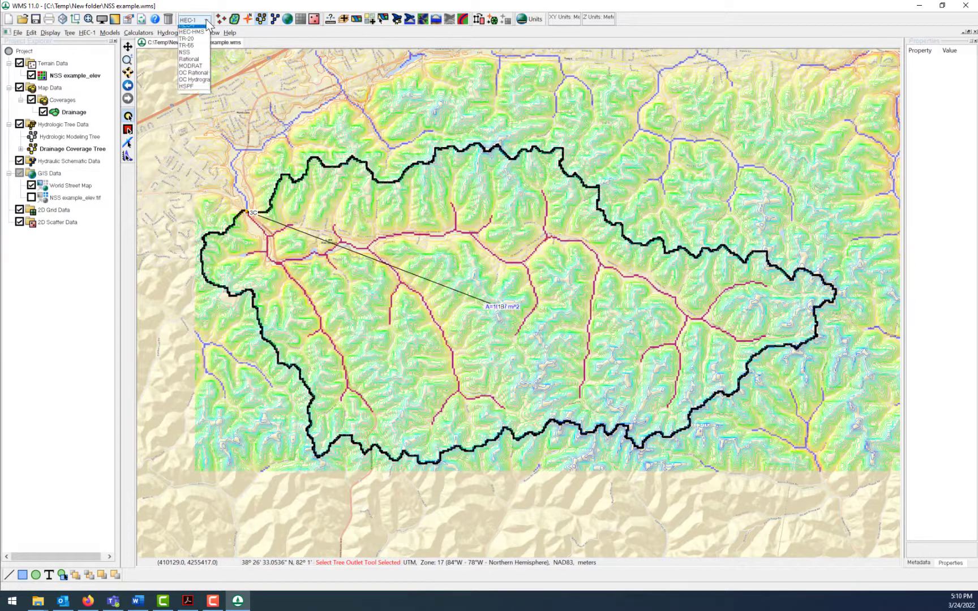
click(195, 57)
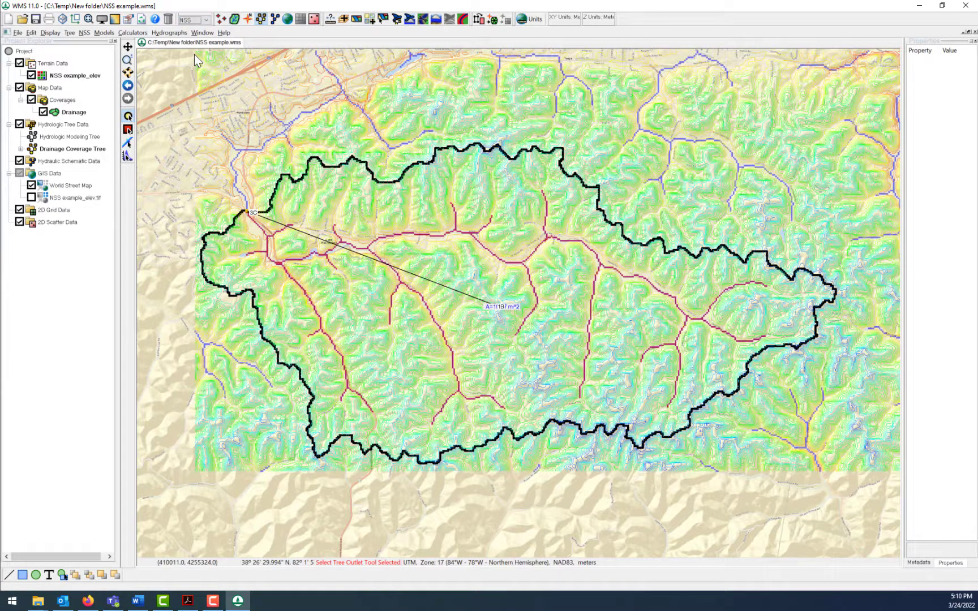
- Select the delineated basin with the tree basin tool and bring up its National Streamflow Statistics dialog, cancelling without changes
click(127, 130)
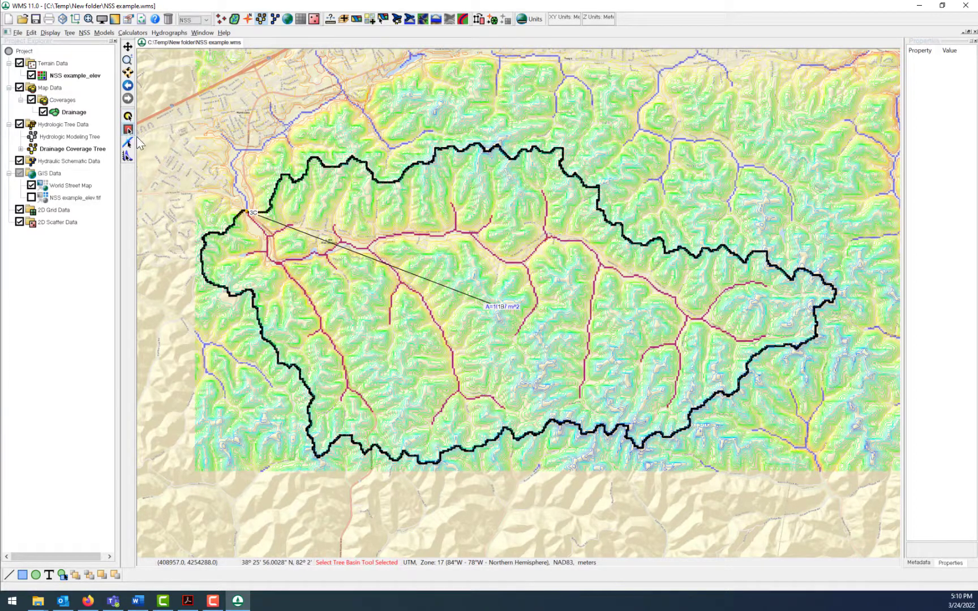
click(502, 306)
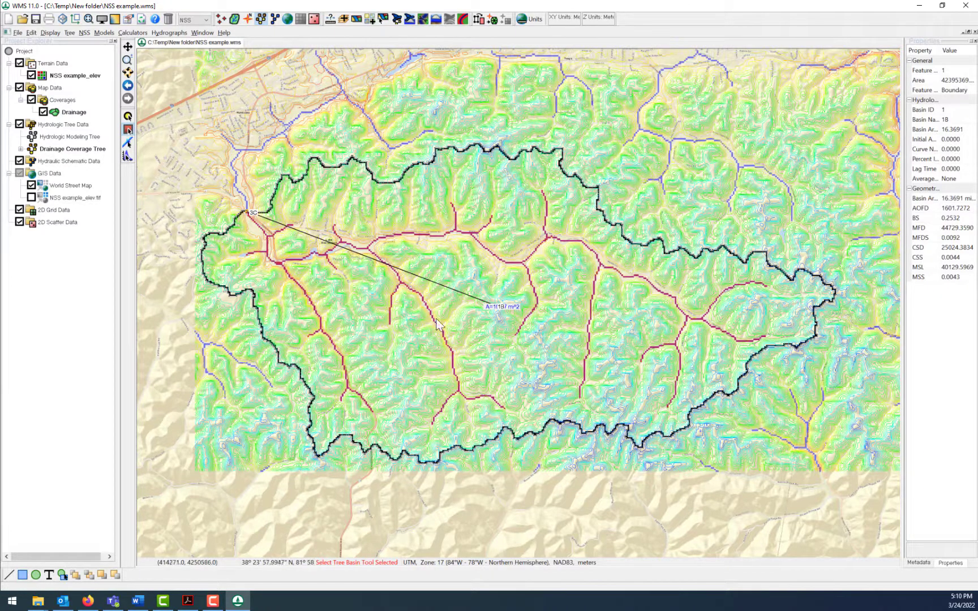
double_click(500, 306)
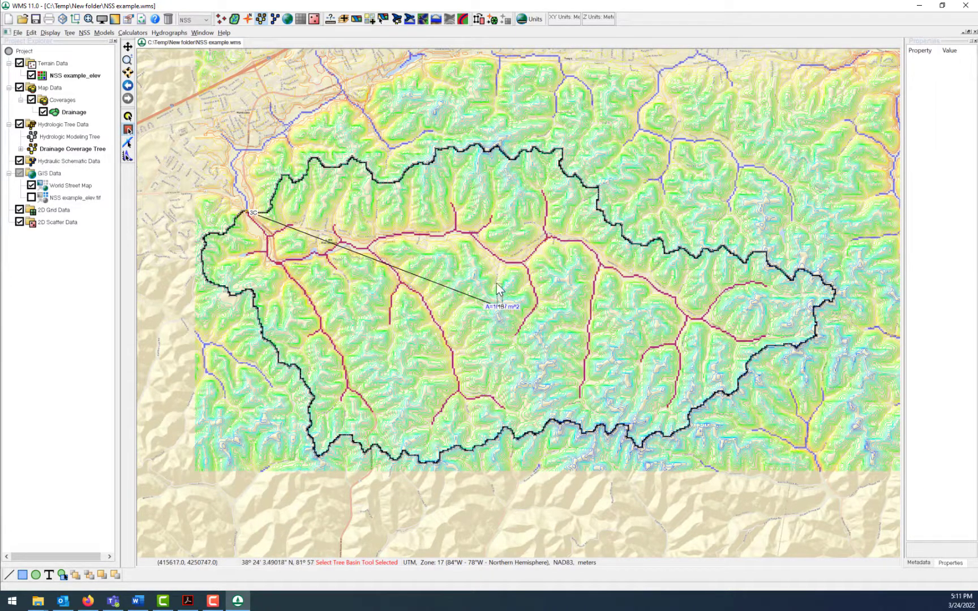
click(502, 307)
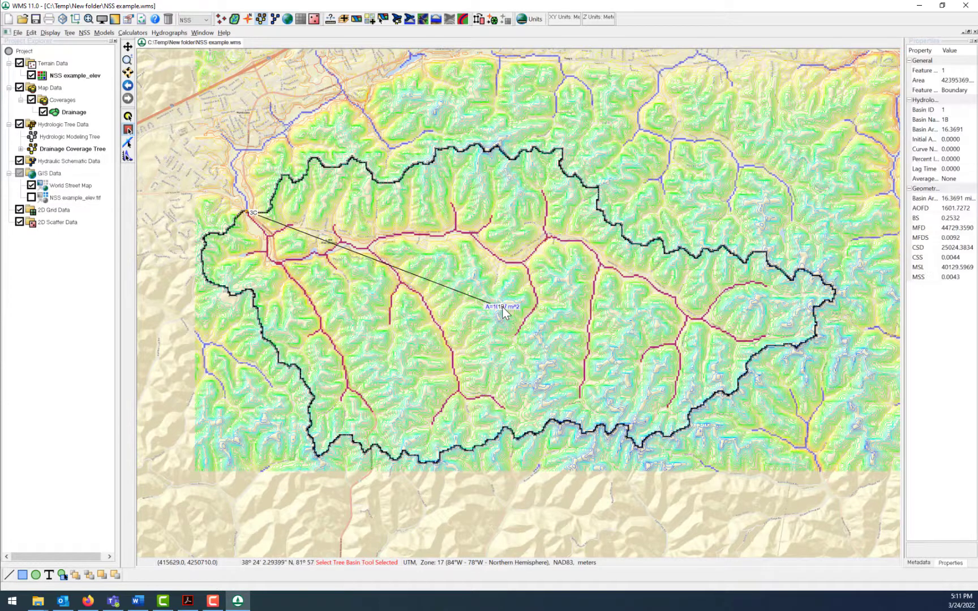
double_click(501, 307)
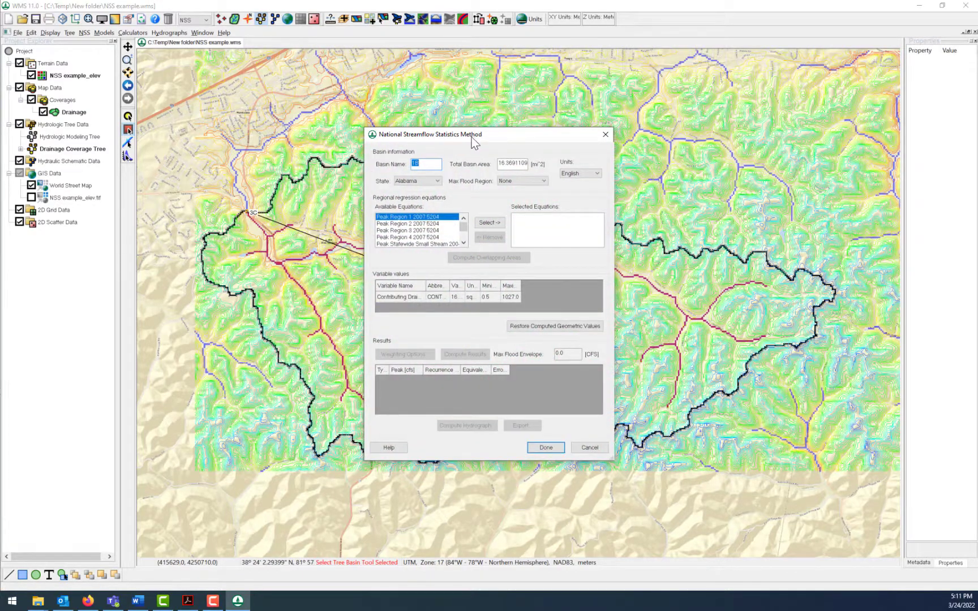
drag(479, 140, 470, 90)
click(583, 401)
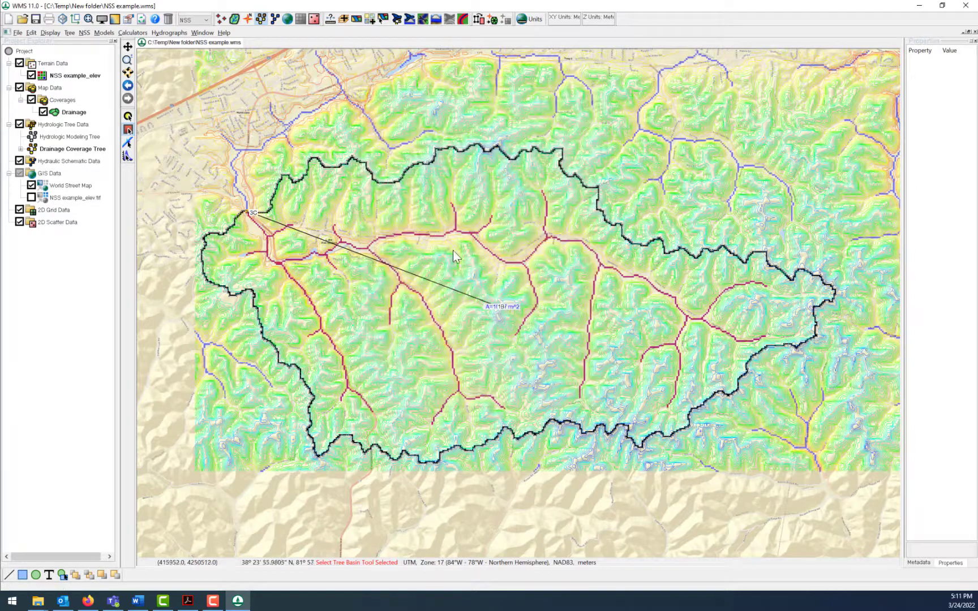
click(84, 33)
click(87, 35)
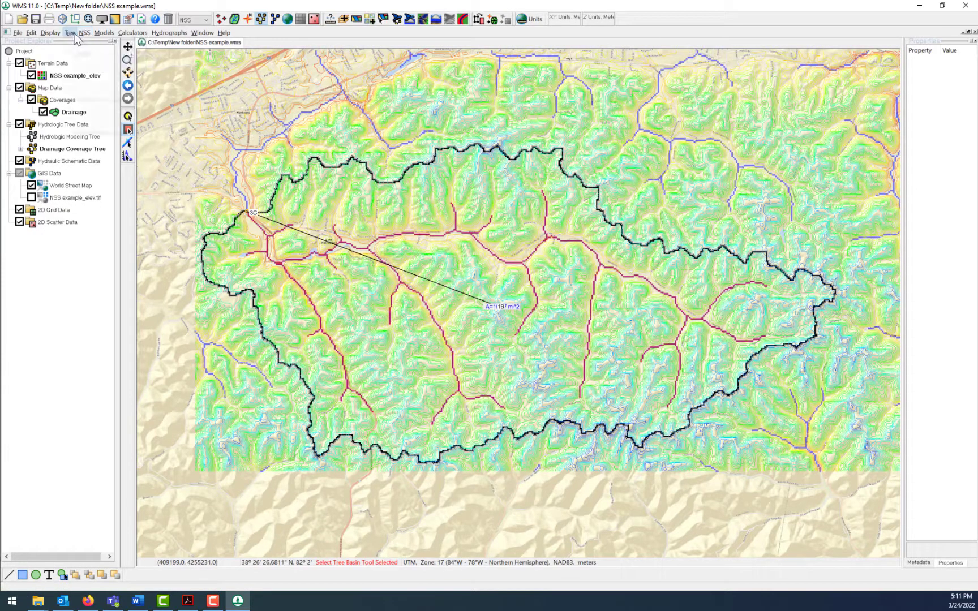
click(104, 33)
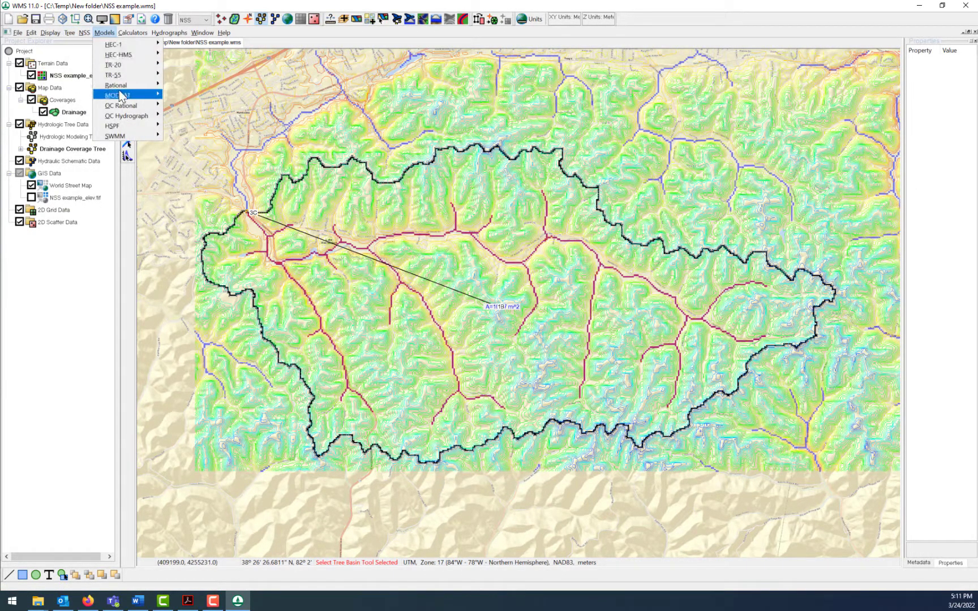
mouse_move(116, 76)
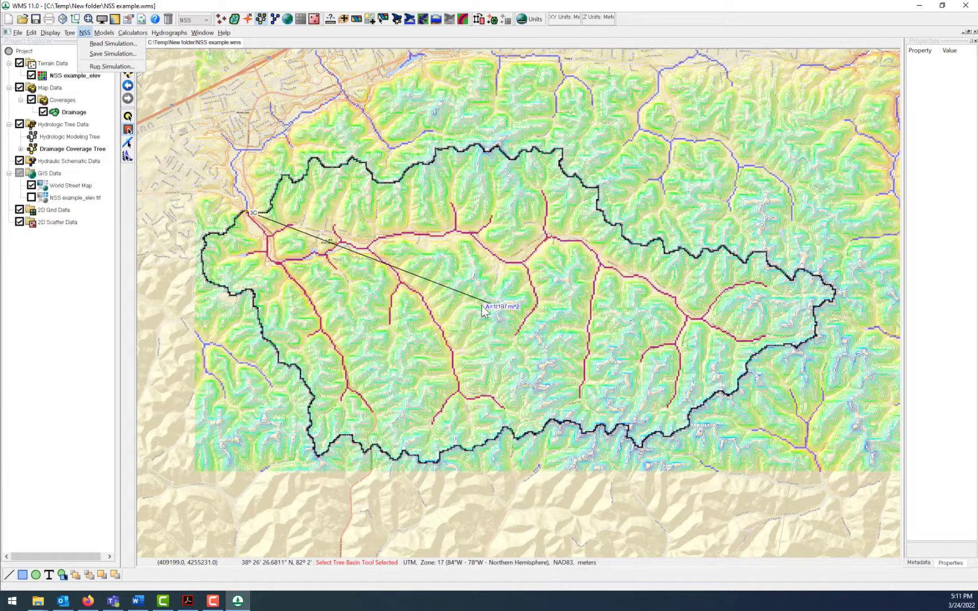
- Open the basin's National Streamflow Statistics dialog and set the state to West Virginia
double_click(502, 305)
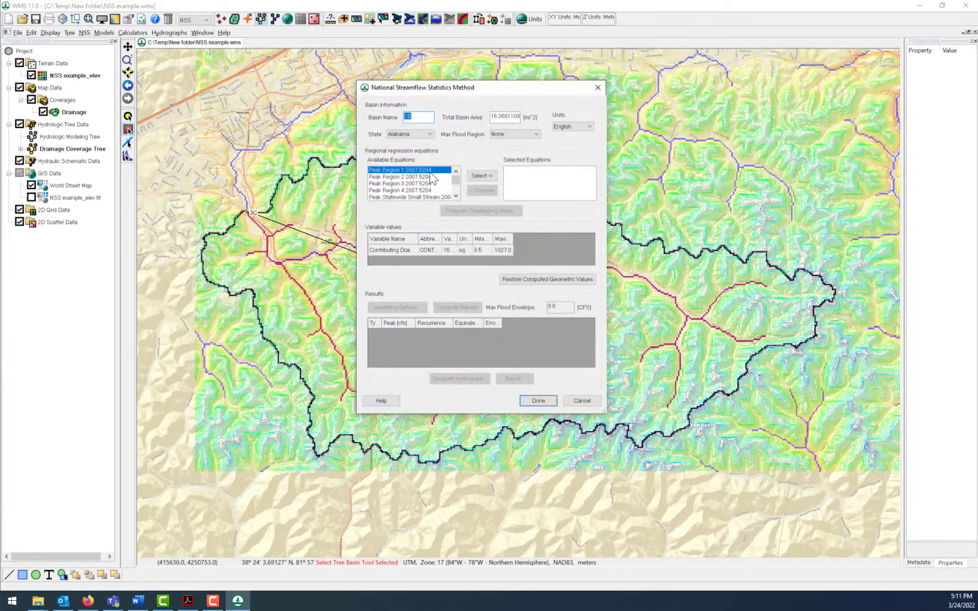
click(418, 133)
drag(456, 168, 454, 259)
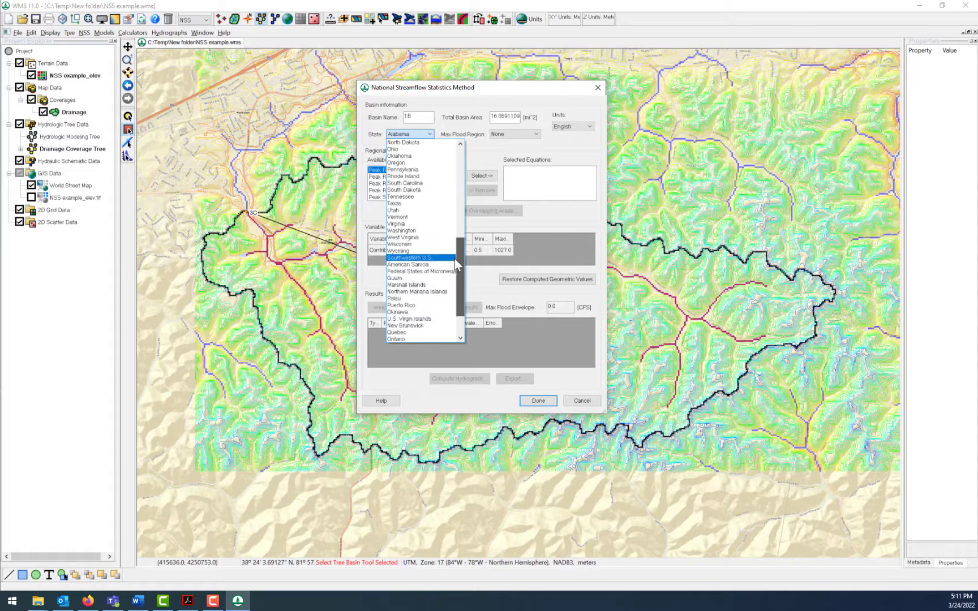
click(426, 238)
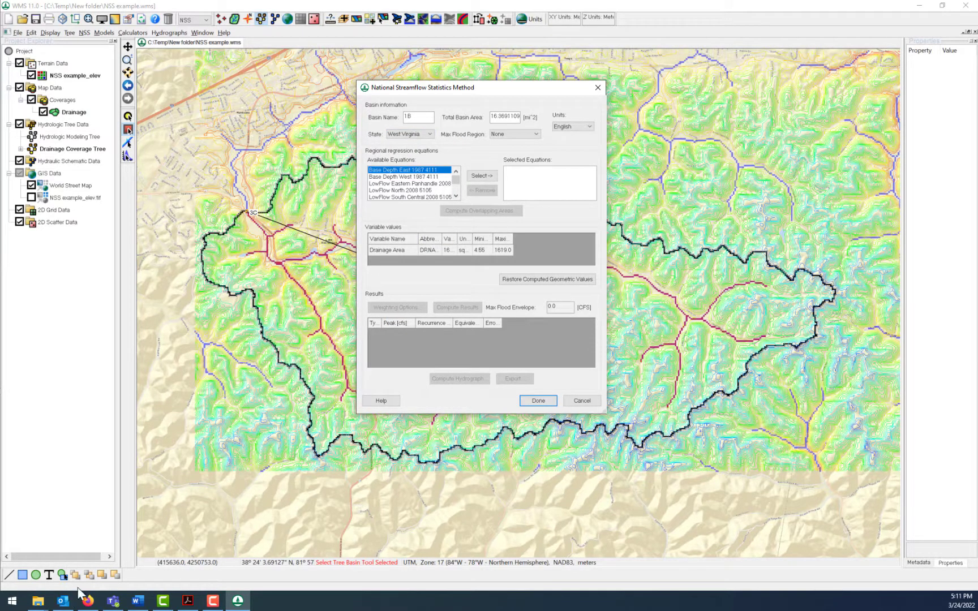
- Add the Peak Flow Western Plateaus Region 2010 5033 equation to the selected regression equations, widening the dialog to read the full names
click(139, 602)
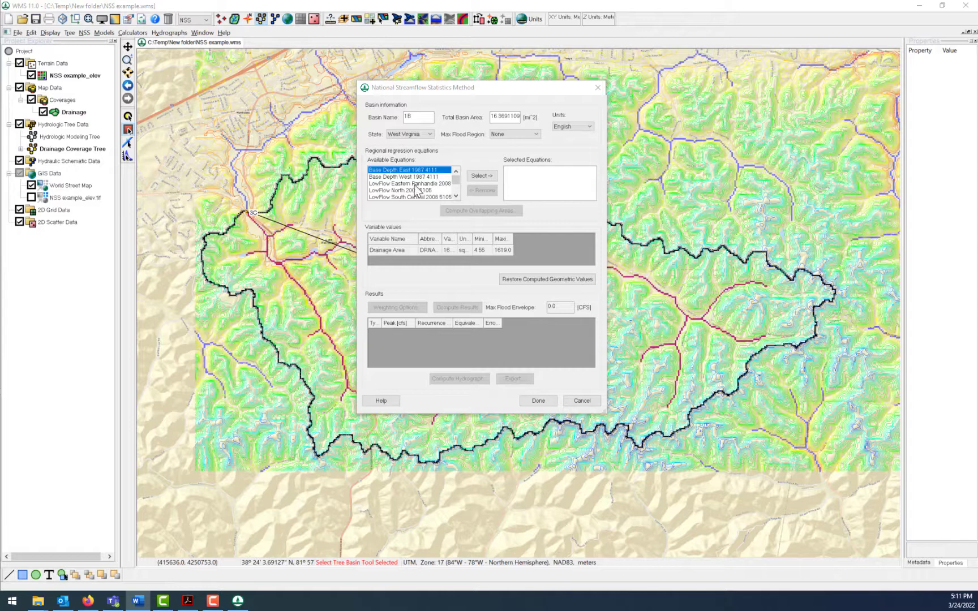
click(456, 197)
click(456, 196)
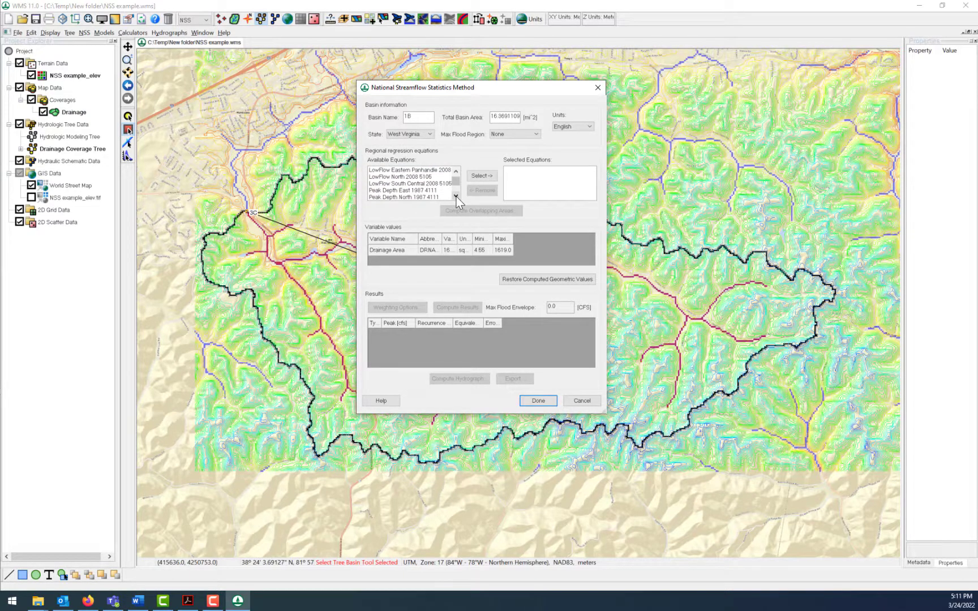
click(456, 196)
click(456, 197)
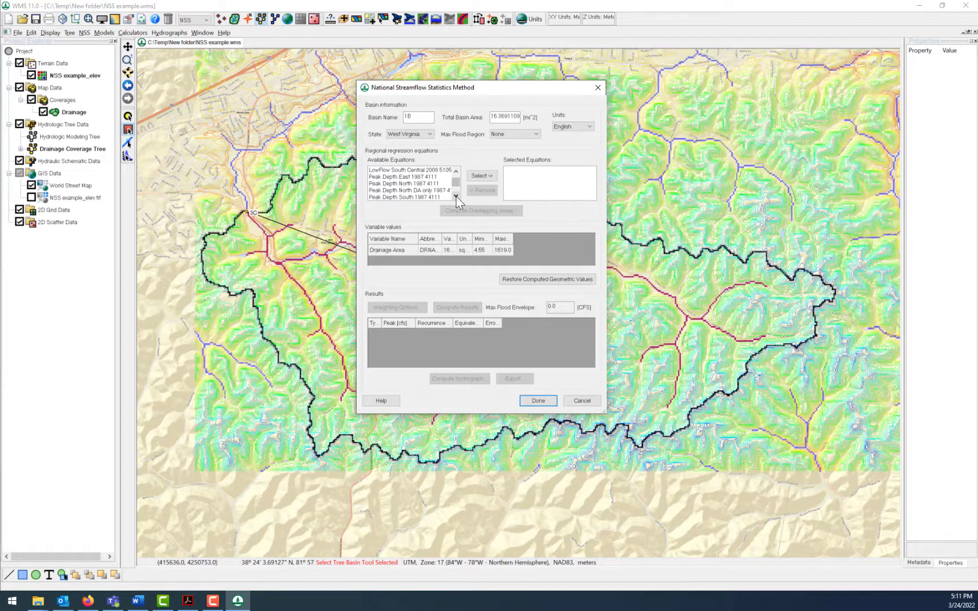
click(456, 197)
click(456, 196)
click(456, 197)
click(456, 196)
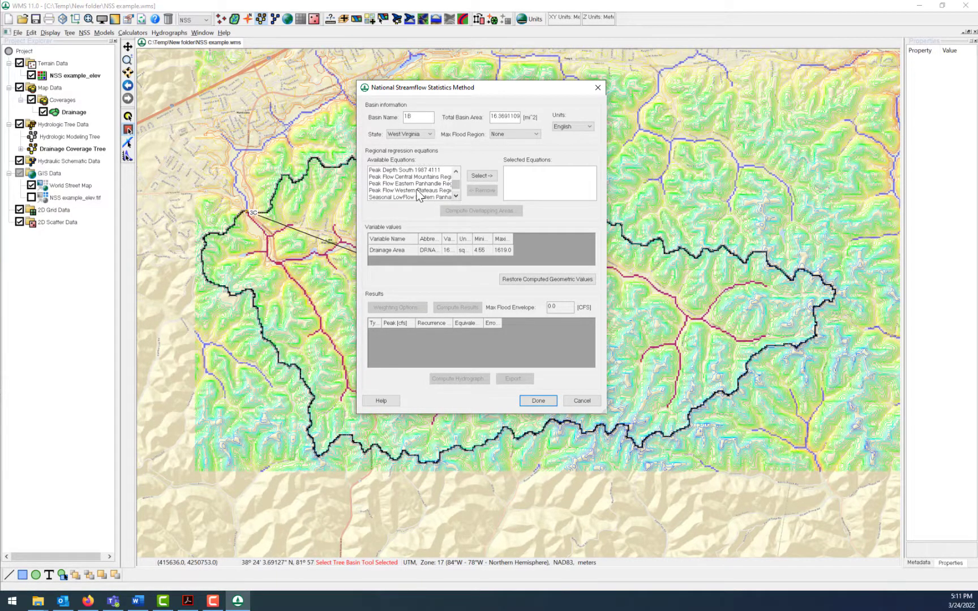
click(430, 191)
drag(355, 198, 185, 197)
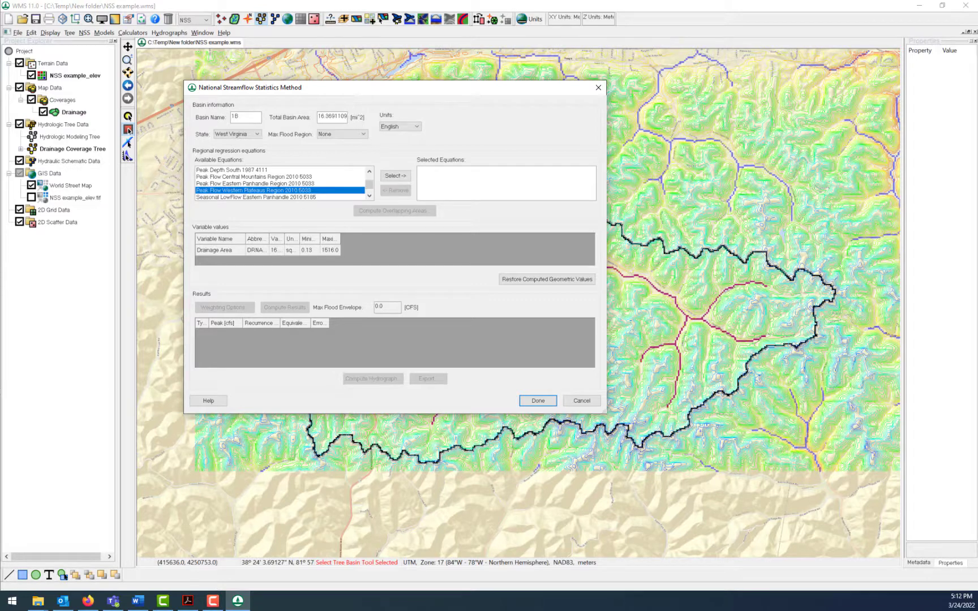
click(406, 175)
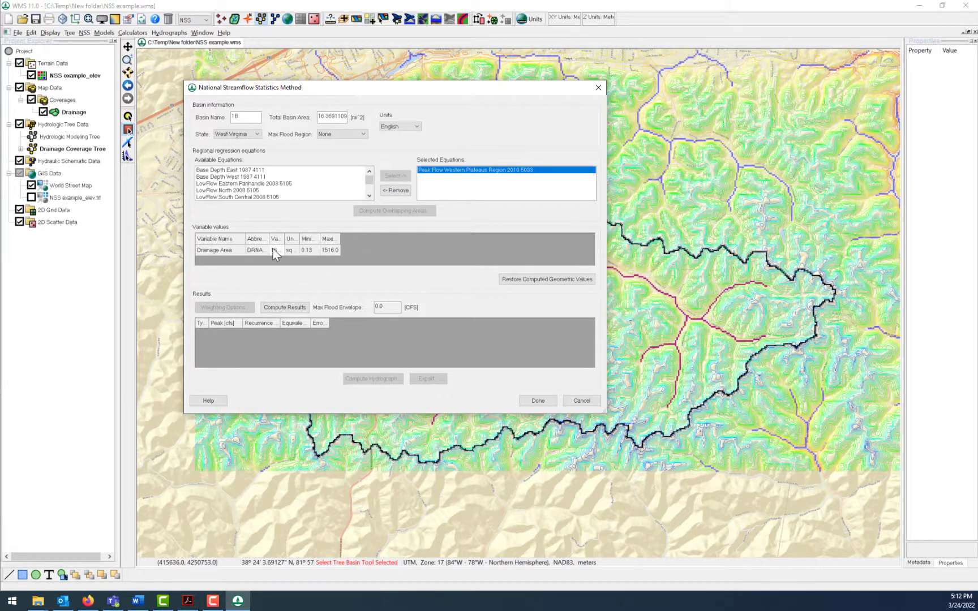
- Compute the peak flow results and enlarge the dialog to review the flows for each recurrence interval
click(274, 307)
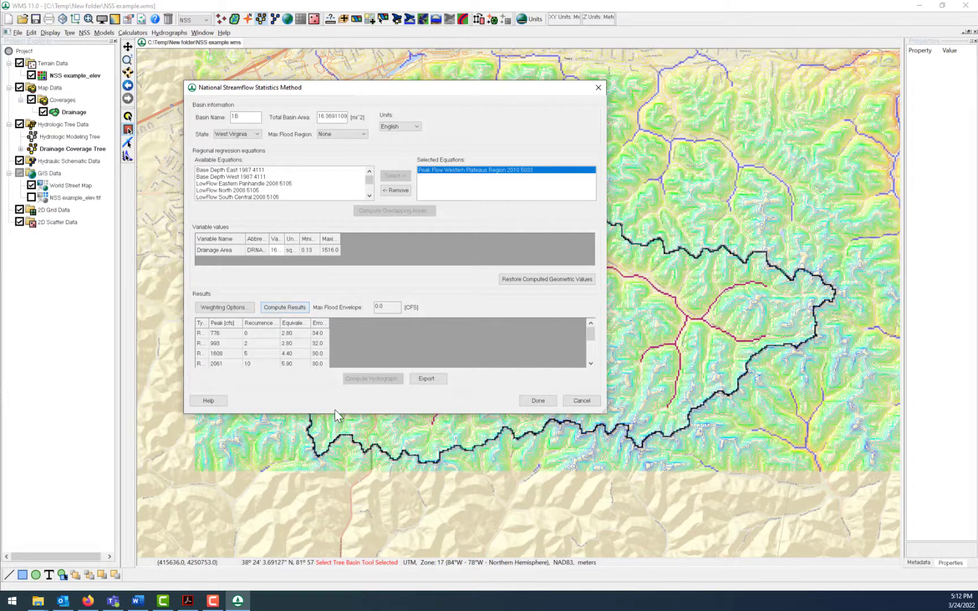
drag(334, 413, 330, 494)
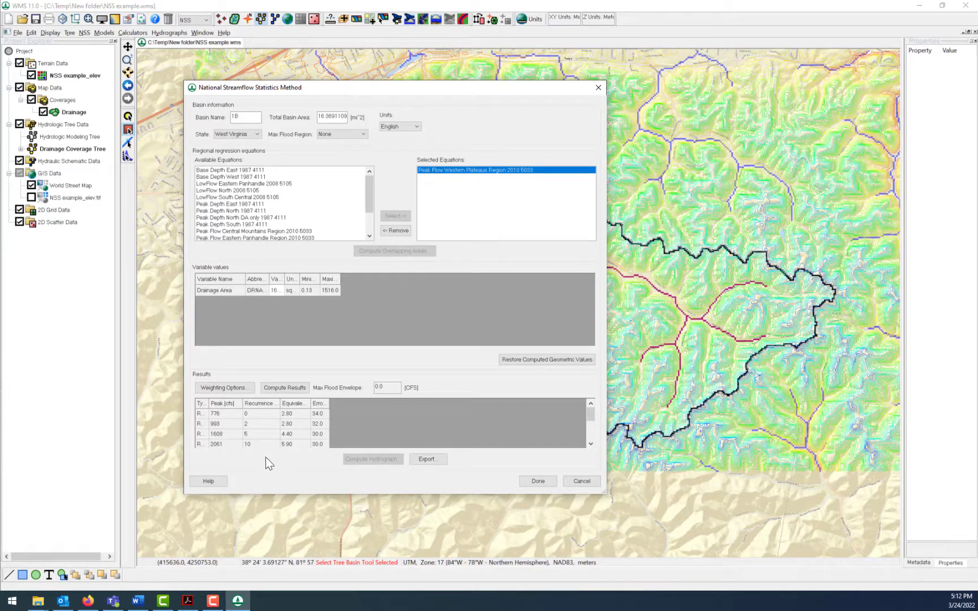
click(590, 445)
click(591, 444)
drag(391, 93, 433, 132)
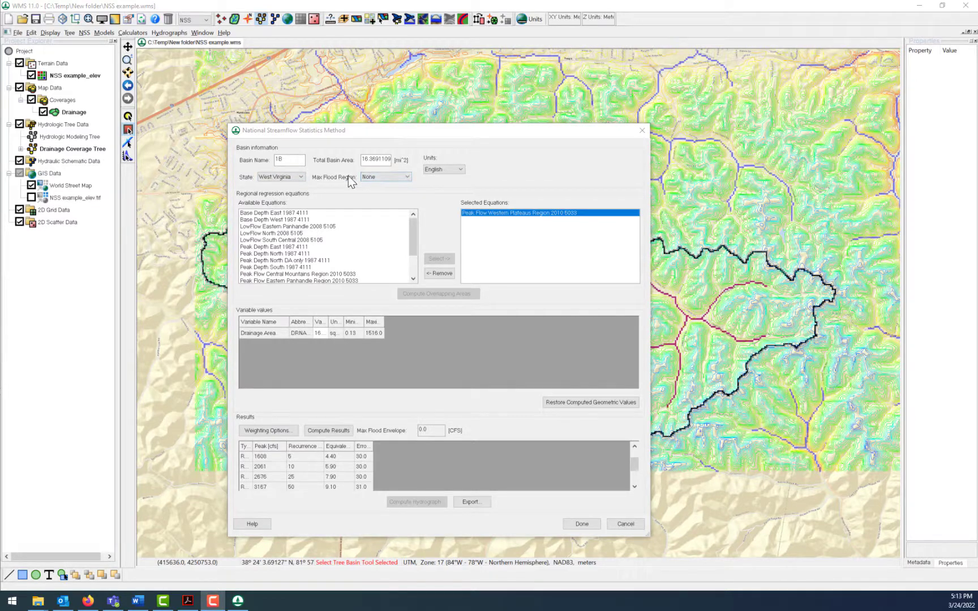
- Bring up the WMS Day 3 Activity - NSS document in Word and examine its Maximum Flood Regions map at full size
drag(977, 245, 477, 204)
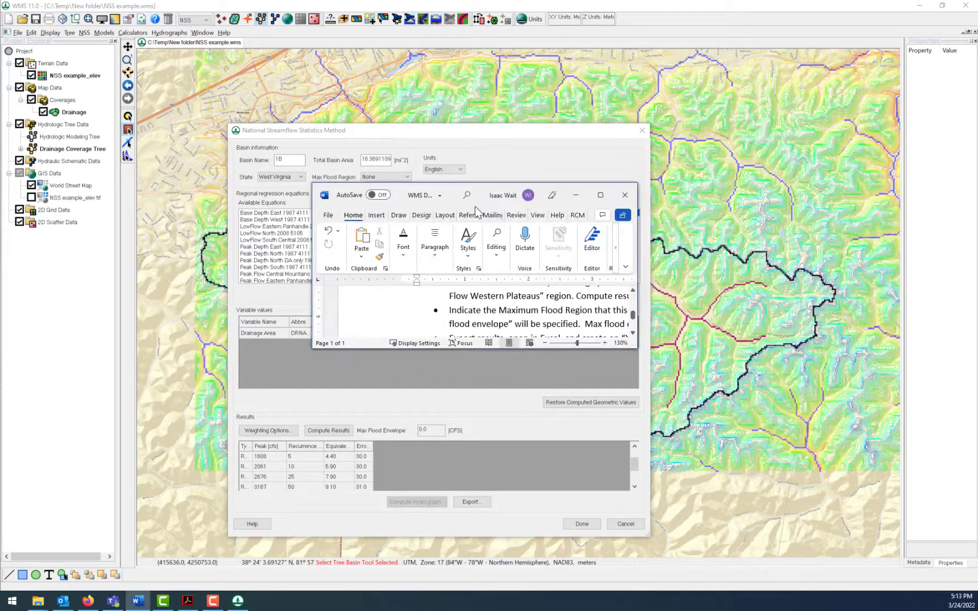
click(600, 193)
scroll(629, 272, up, 8)
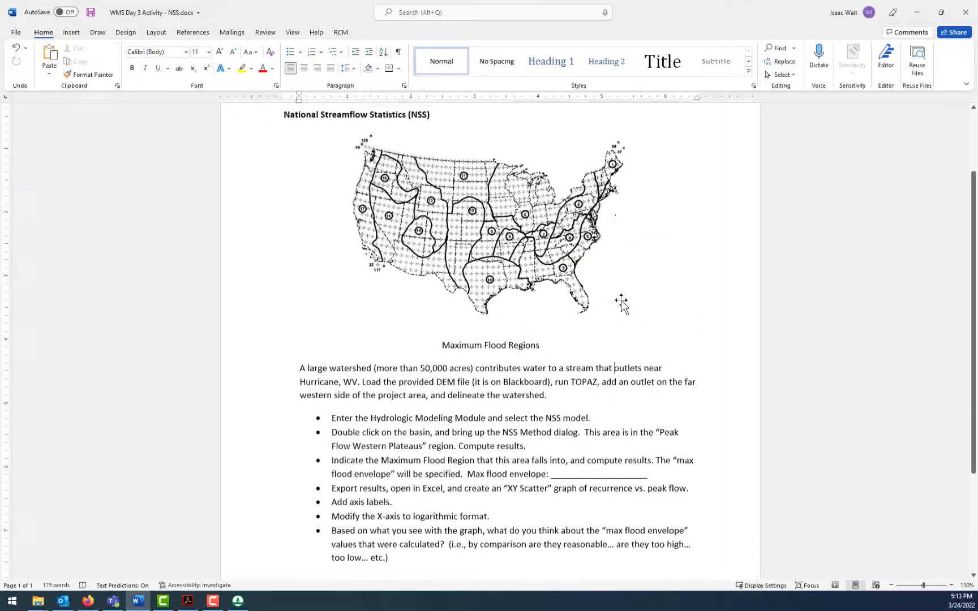
- Enlarge the Maximum Flood Regions map in the activity document to 250% and examine which numbered region covers West Virginia
click(951, 586)
click(951, 586)
click(952, 586)
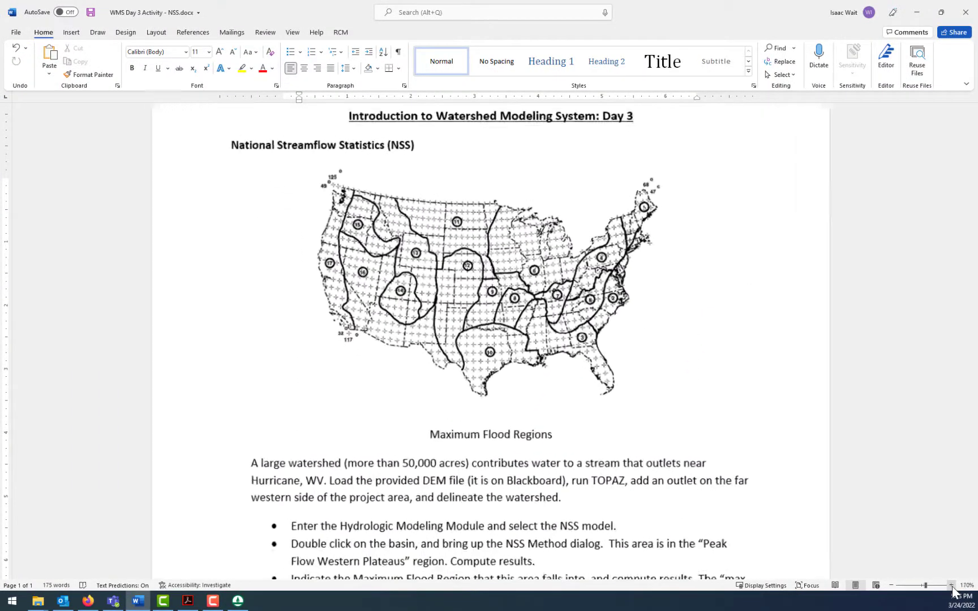
click(951, 586)
click(951, 586)
click(951, 585)
click(952, 586)
click(951, 586)
click(952, 586)
click(951, 586)
click(951, 586)
click(951, 585)
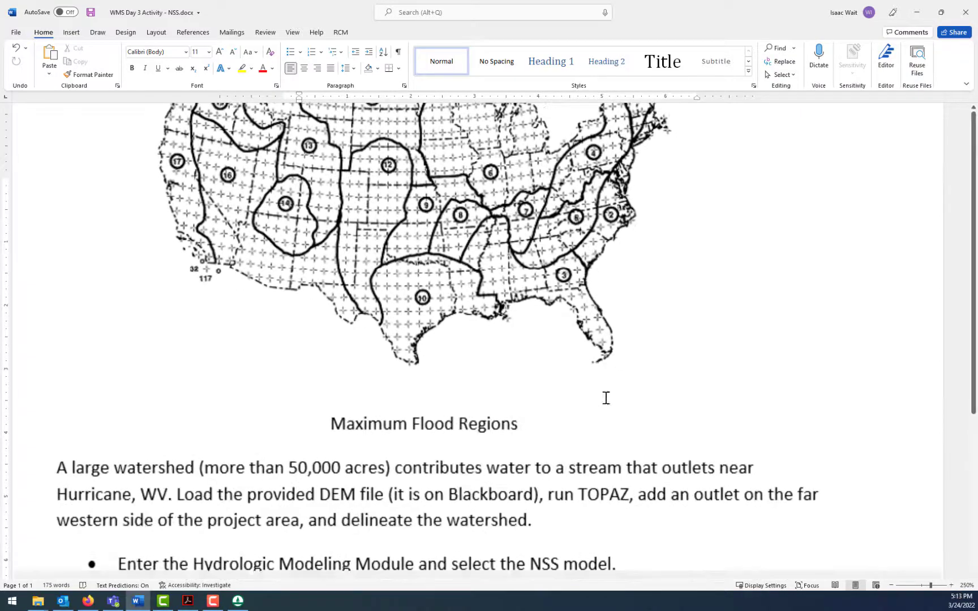
scroll(606, 399, up, 4)
scroll(611, 403, down, 1)
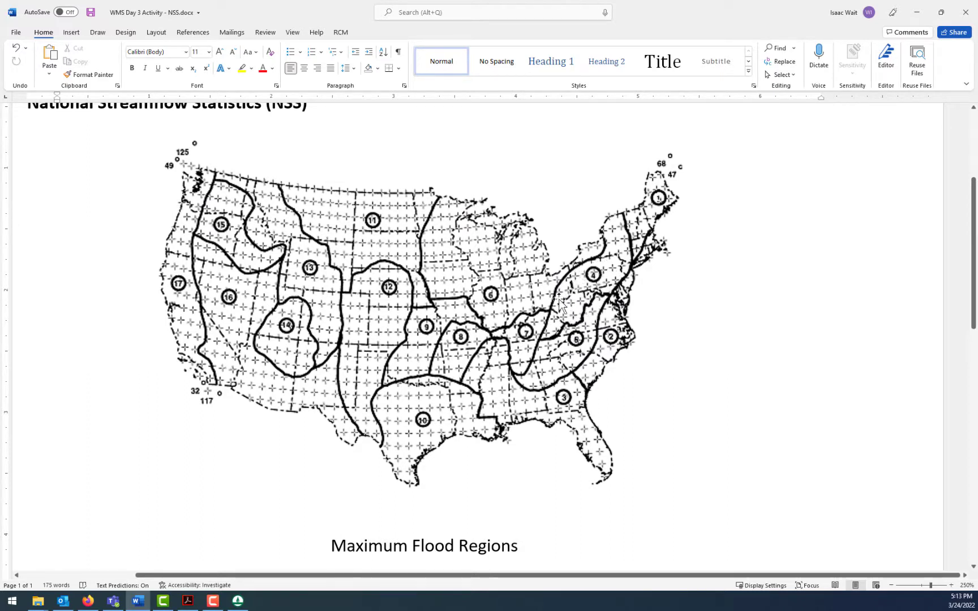
- Switch back to WMS, set the basin's maximum flood region to Region 4, and recompute the results to review the flood envelope and peak flows
click(238, 601)
click(378, 178)
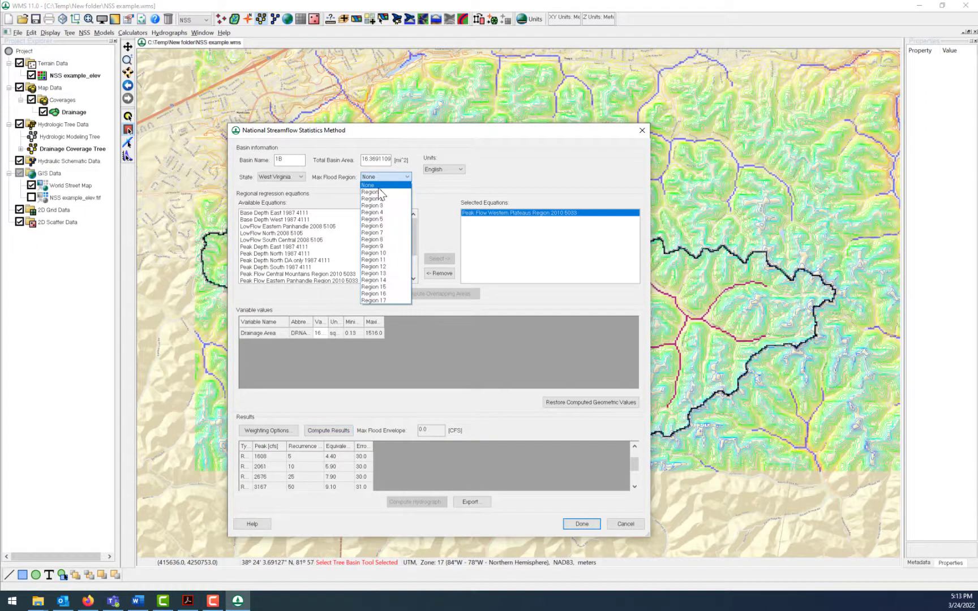
click(380, 213)
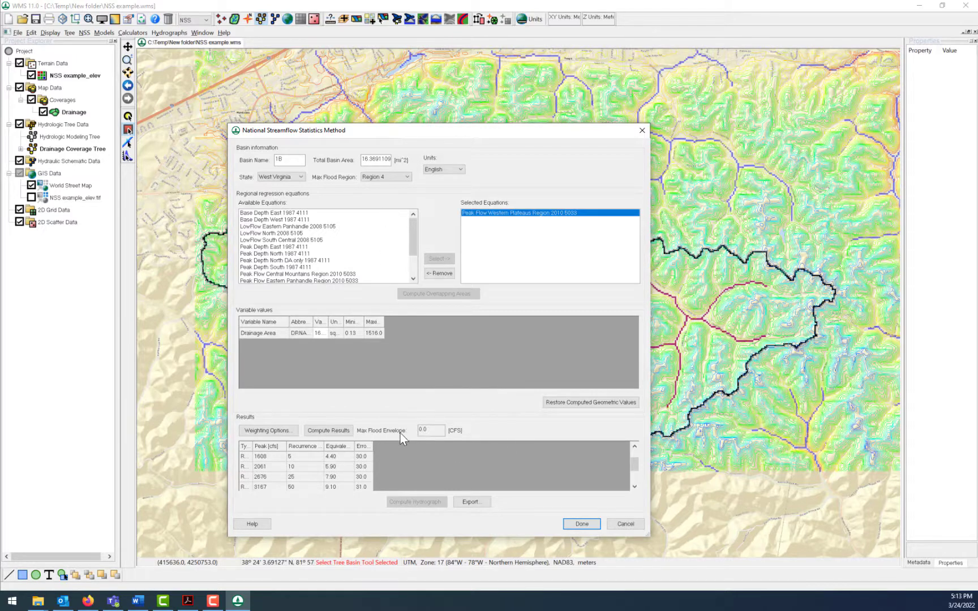
click(333, 431)
drag(440, 428, 407, 430)
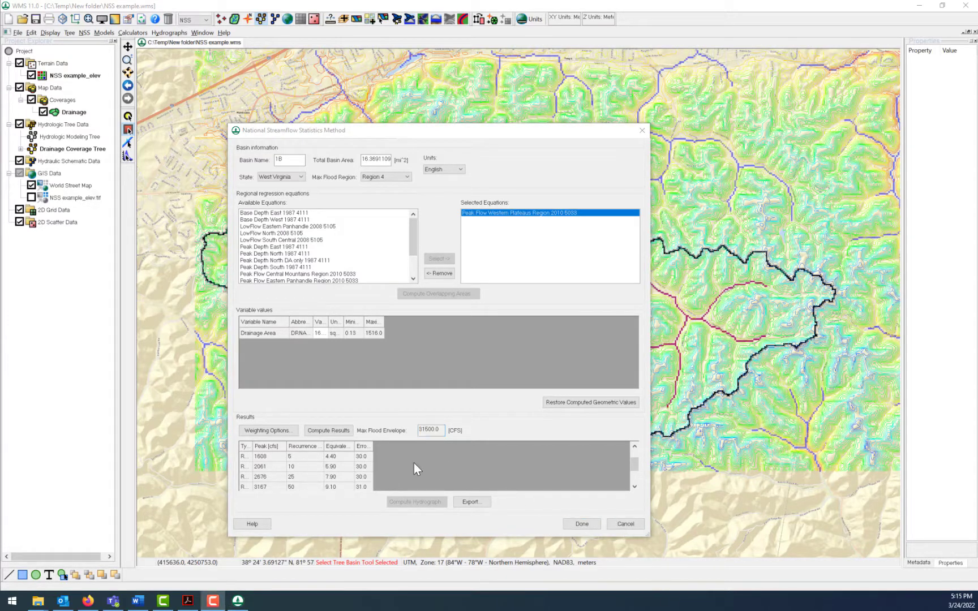
click(639, 464)
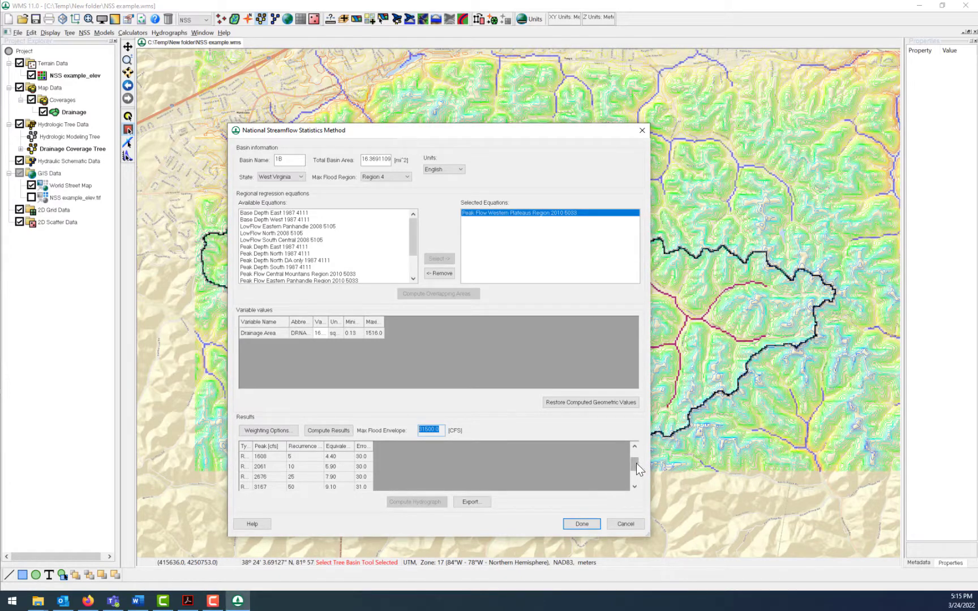
drag(636, 463, 643, 484)
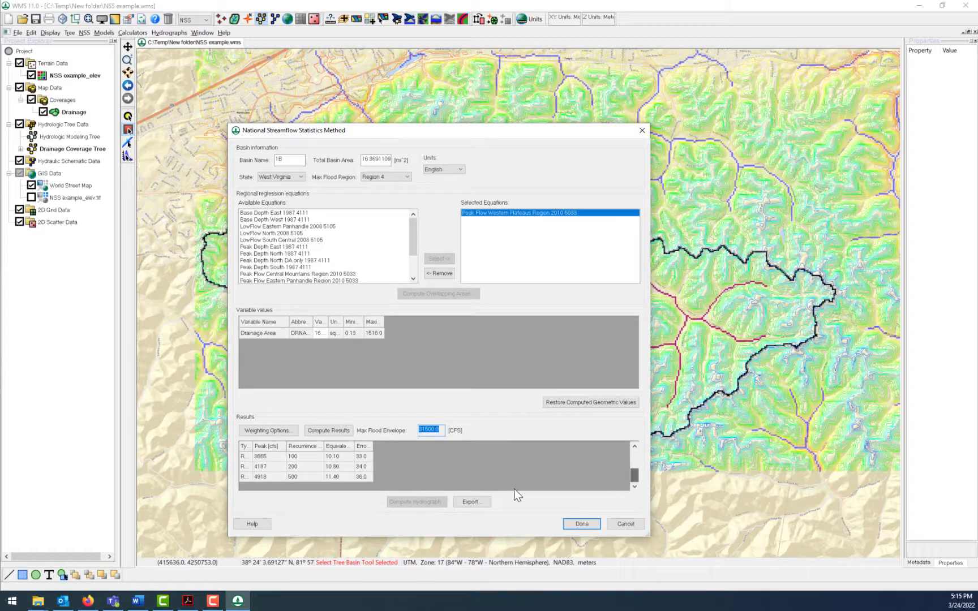
- Export the computed NSS results as the comma-separated file nffexport.csv in New folder
click(469, 502)
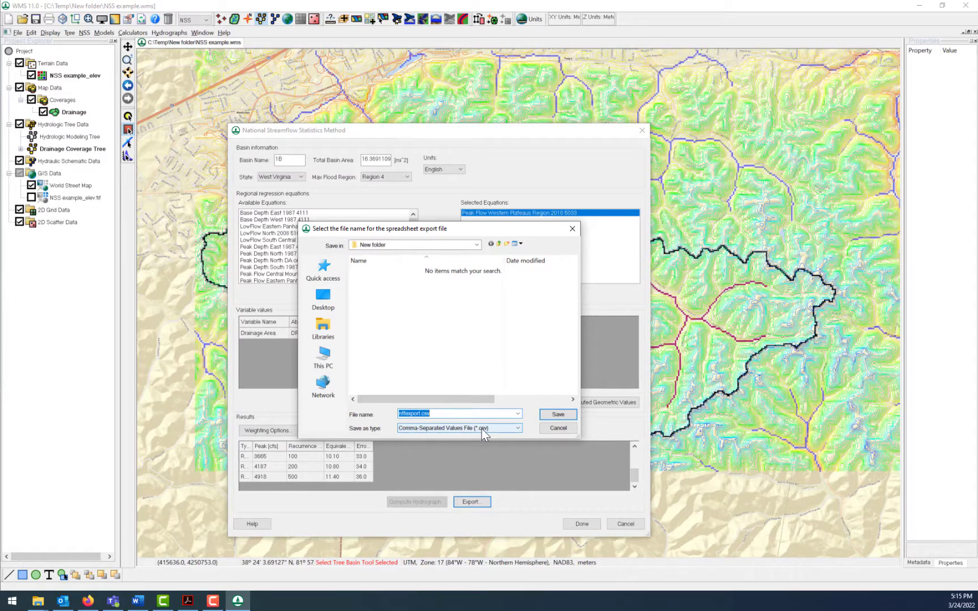
click(477, 244)
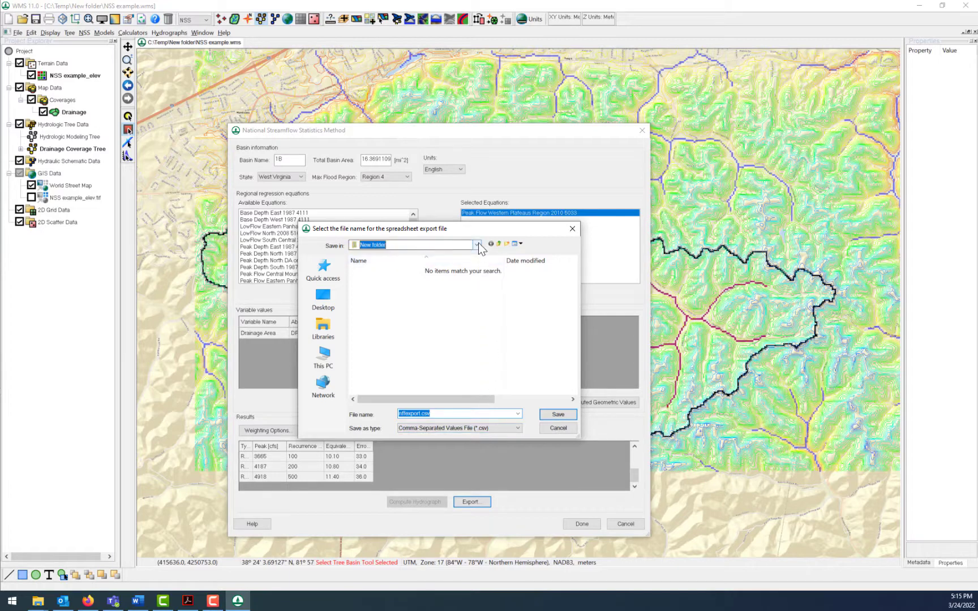
click(396, 436)
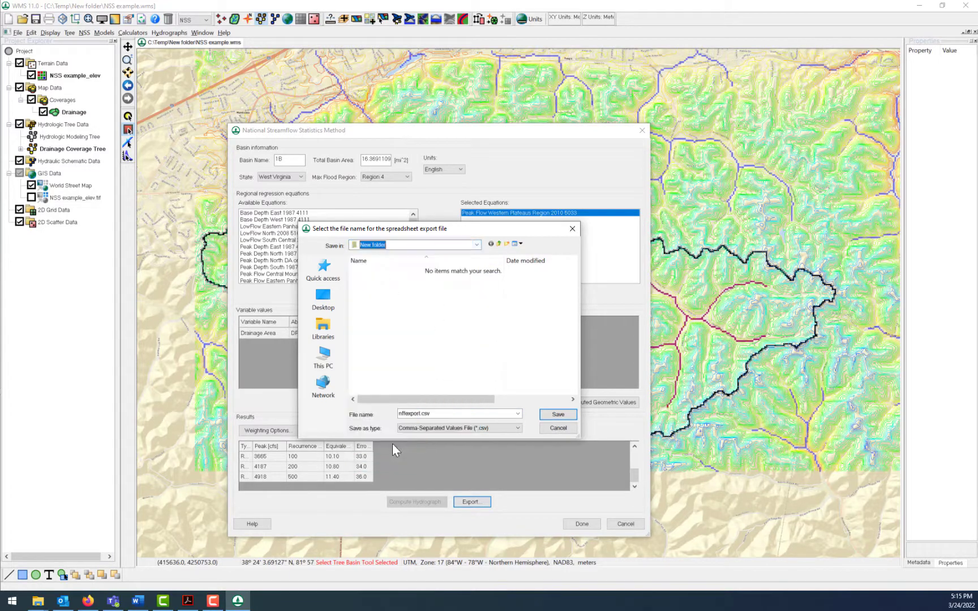
click(554, 414)
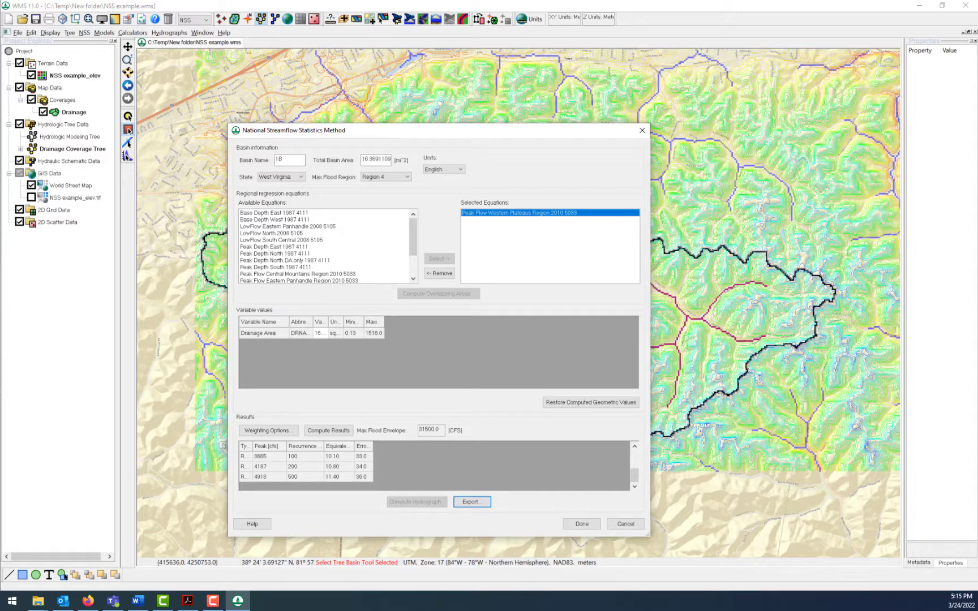
- Launch Excel and create a blank workbook
click(13, 601)
text(exce)
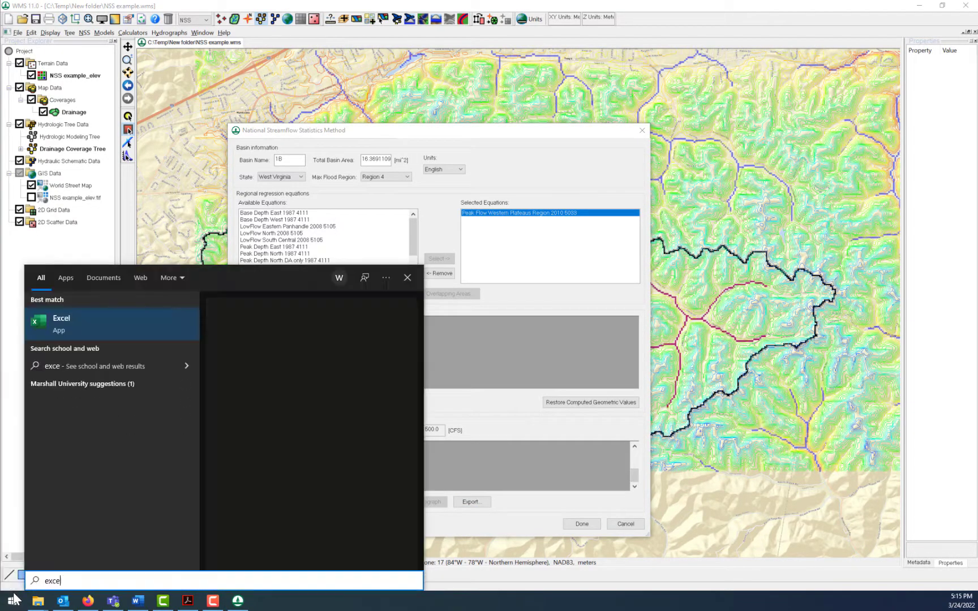
text(l)
key(Return)
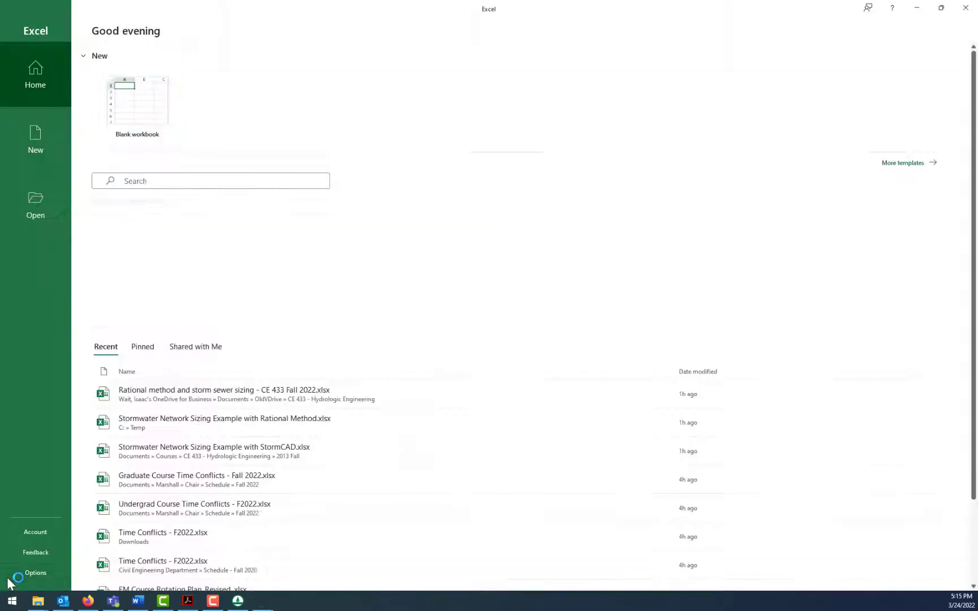
click(126, 114)
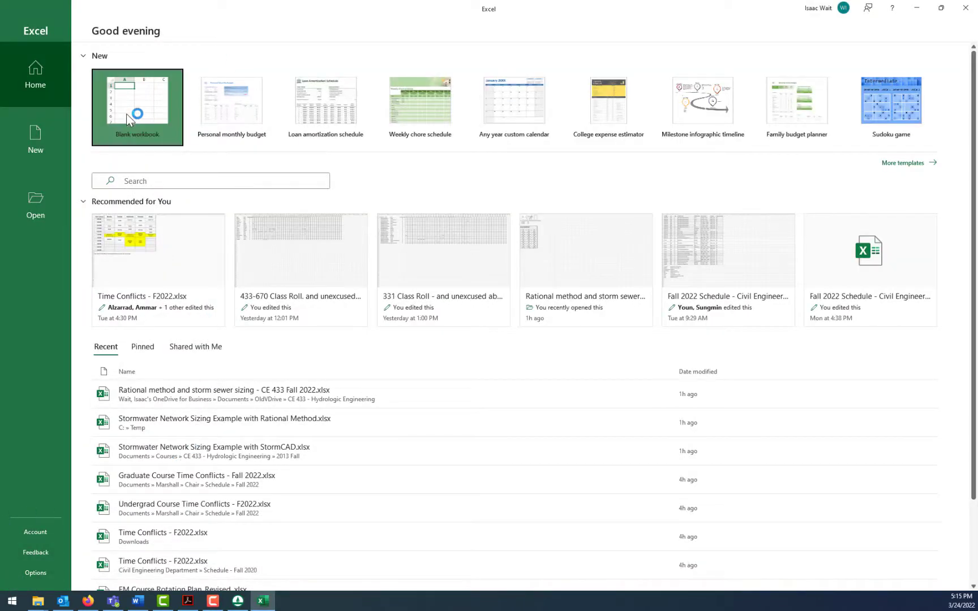
- Open nffexport.csv from C:\Temp\New folder, listing all file types to find it
click(14, 32)
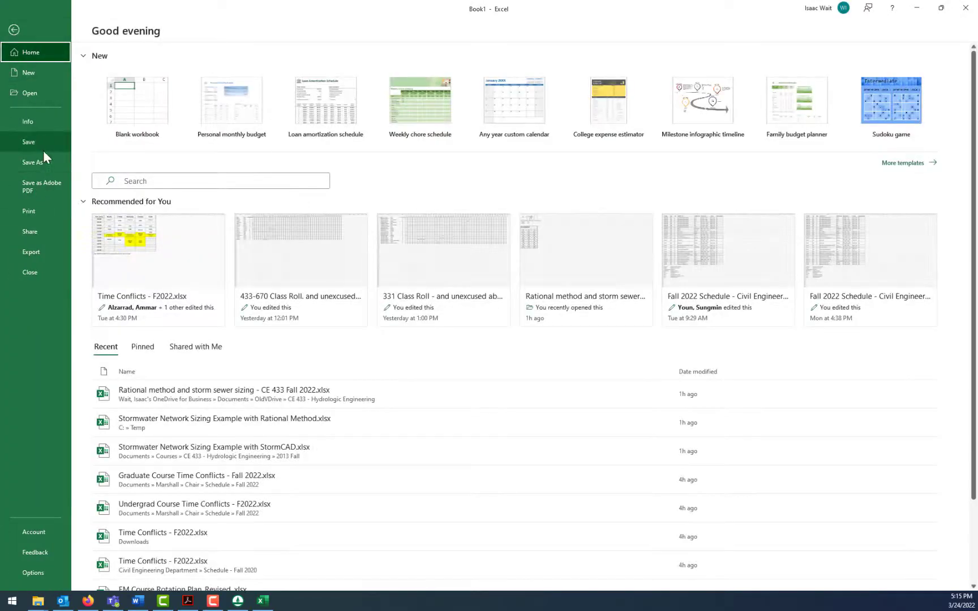
click(34, 94)
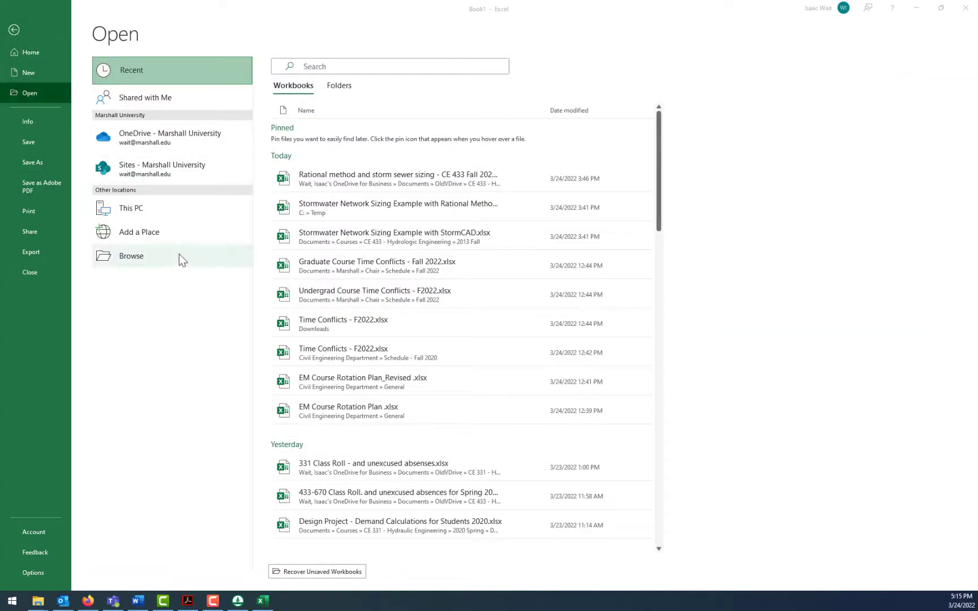
click(180, 257)
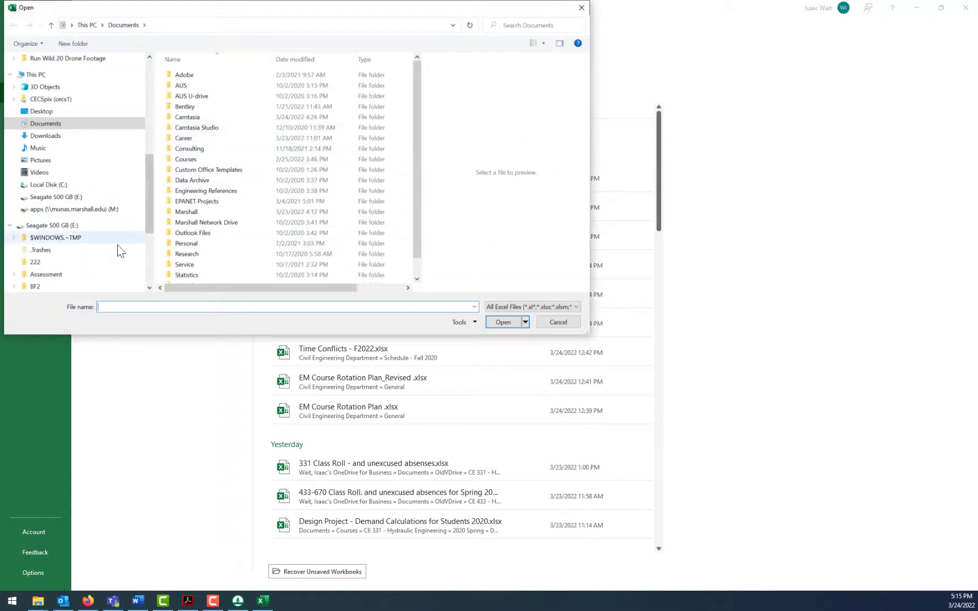
click(48, 184)
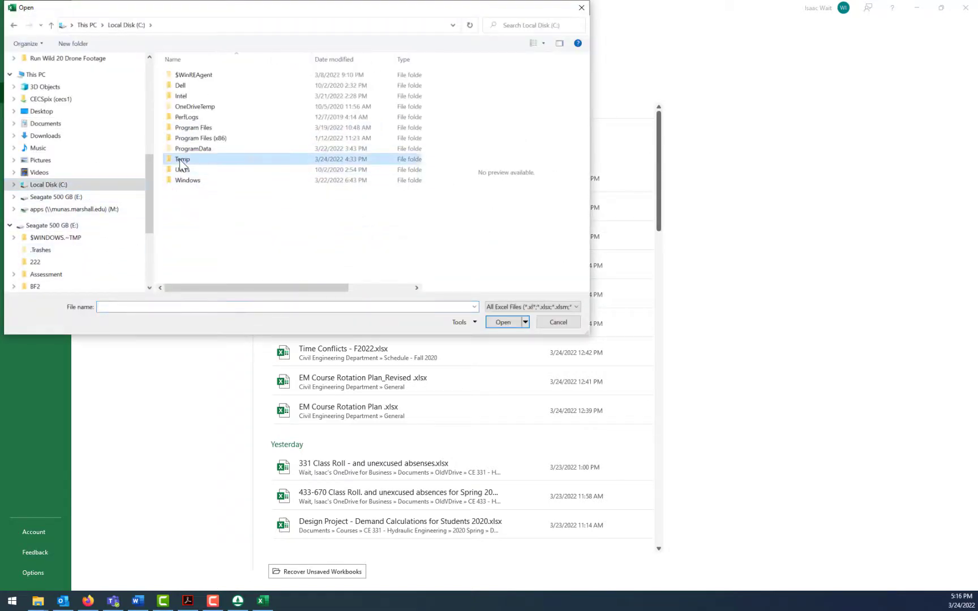
double_click(180, 159)
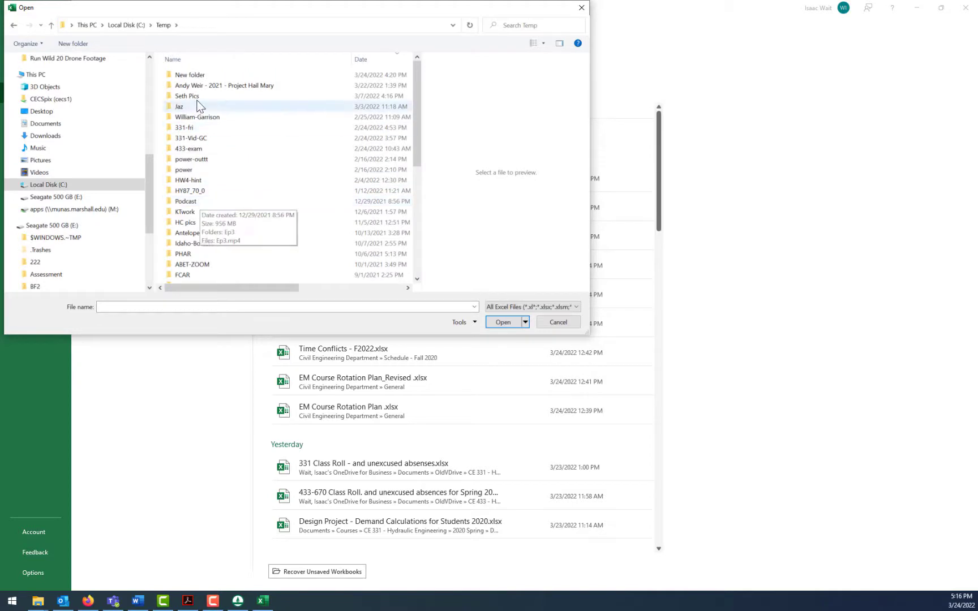
double_click(193, 76)
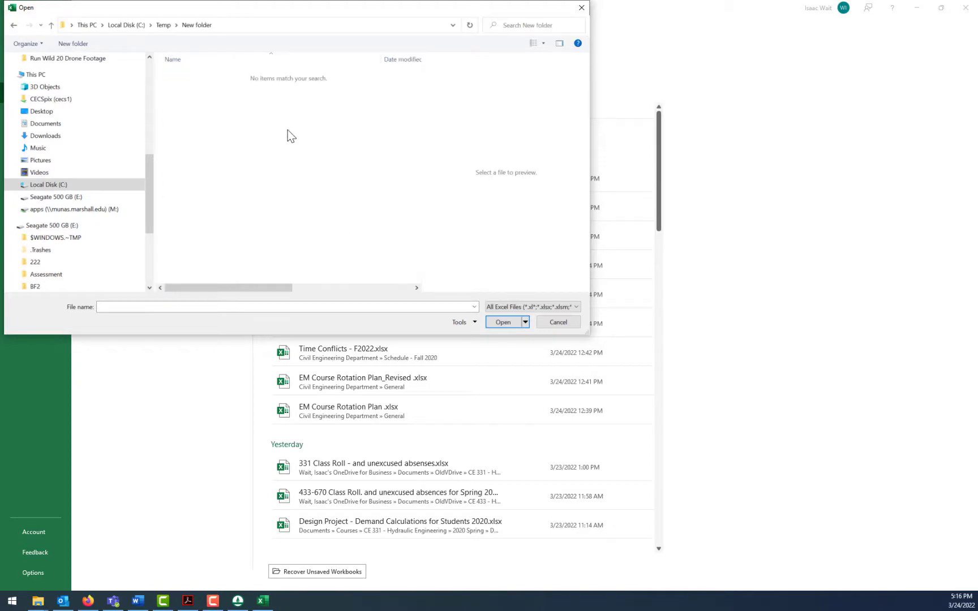
click(517, 307)
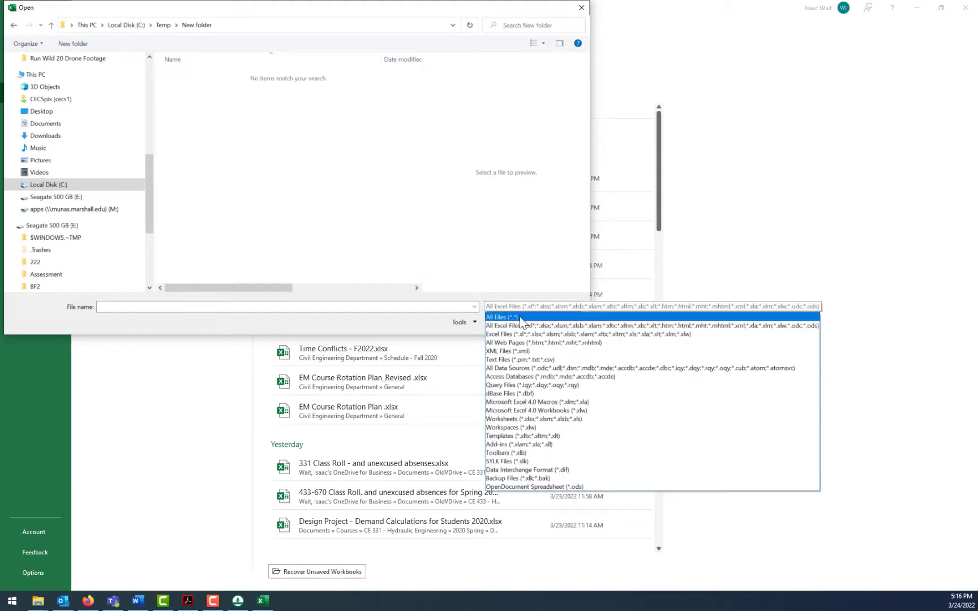
click(510, 318)
click(192, 85)
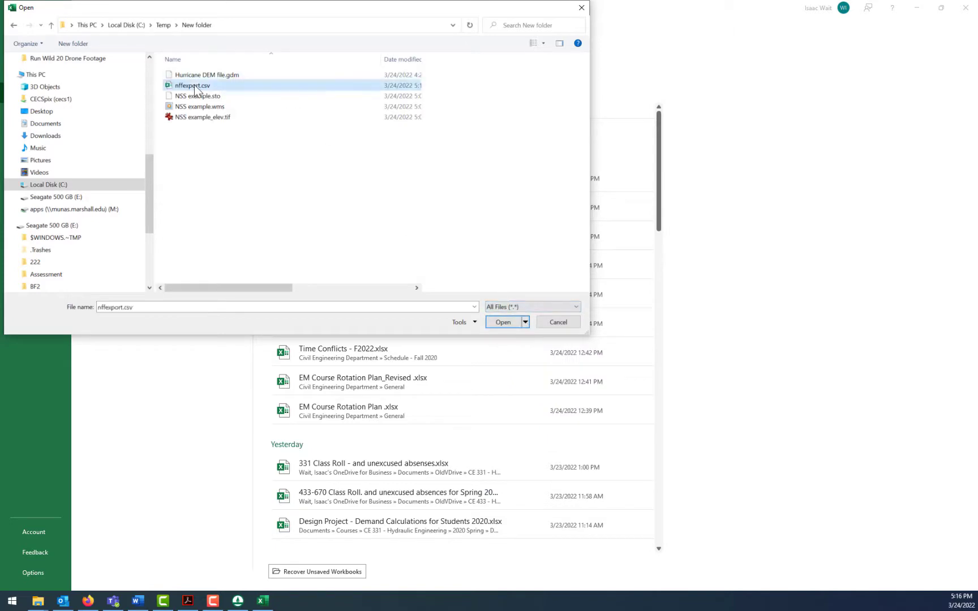
click(507, 324)
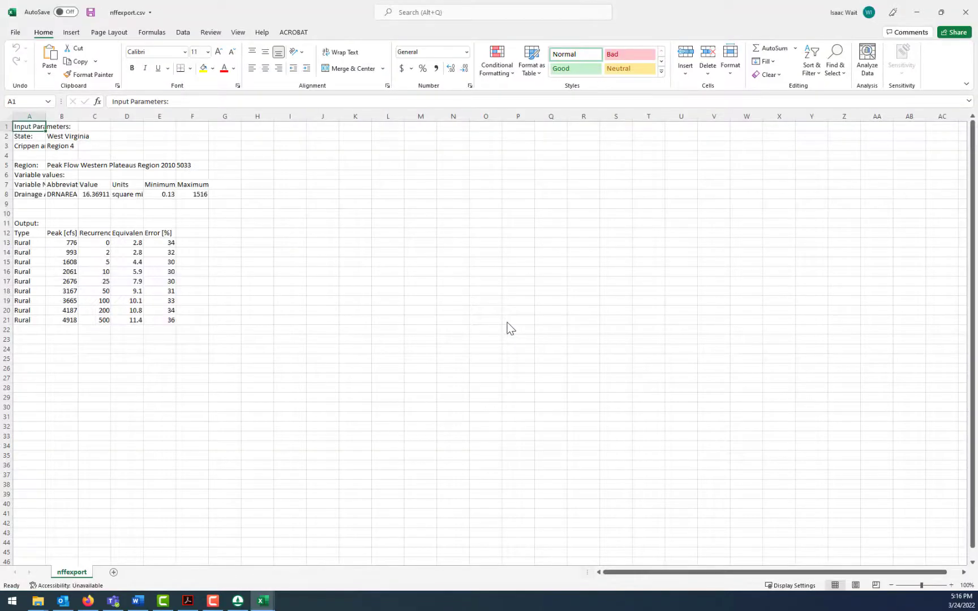
- Widen column A and fit columns B through D to their contents to make the exported variable and peak flow headings readable
click(391, 292)
drag(45, 117, 88, 117)
click(107, 242)
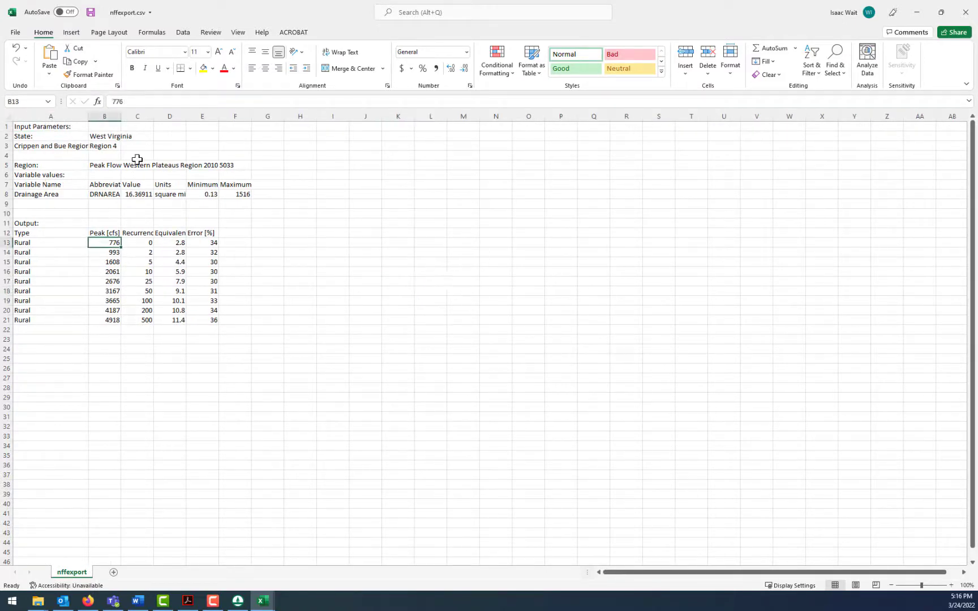
double_click(120, 116)
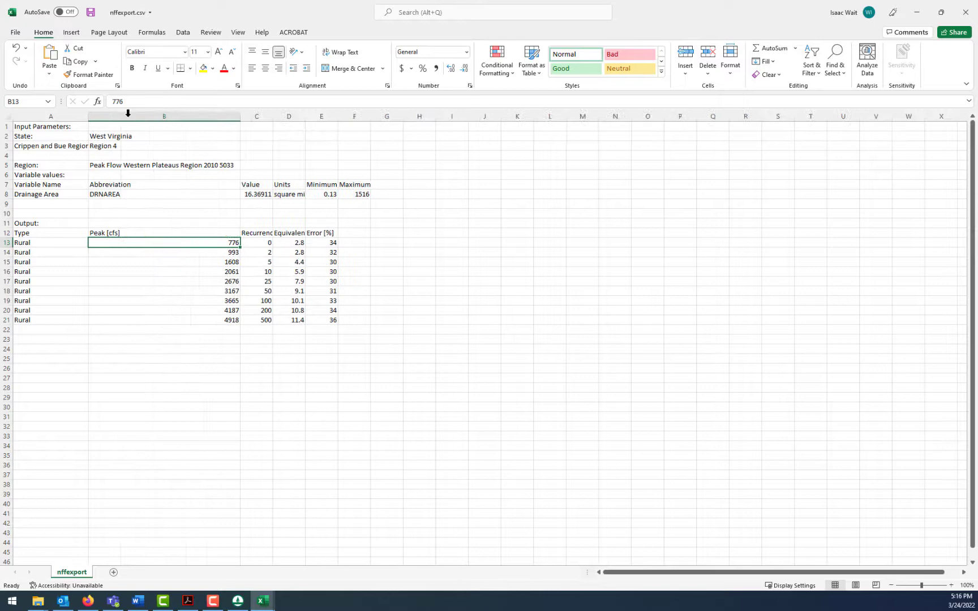
double_click(273, 116)
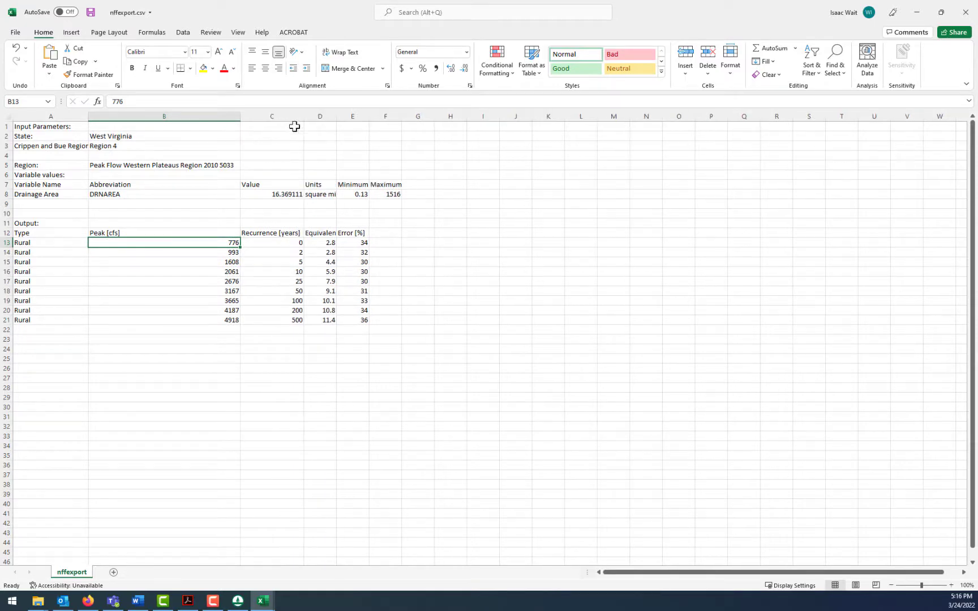
double_click(337, 116)
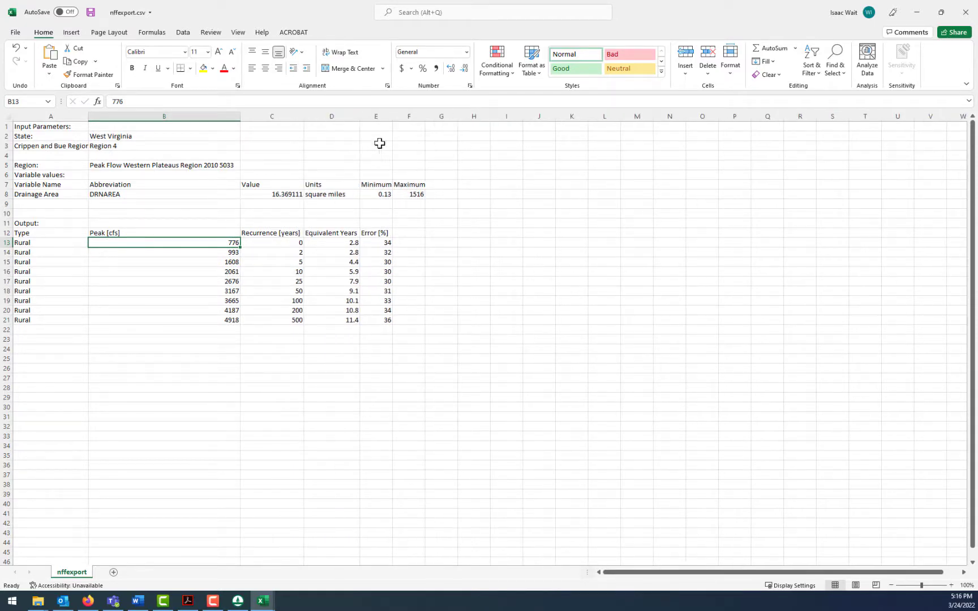
drag(346, 243, 380, 320)
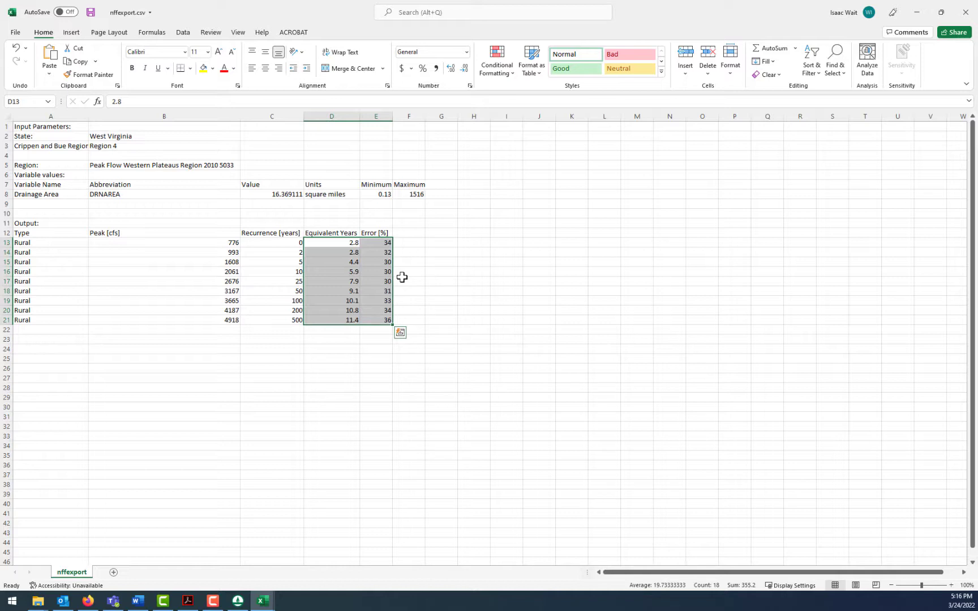
click(535, 242)
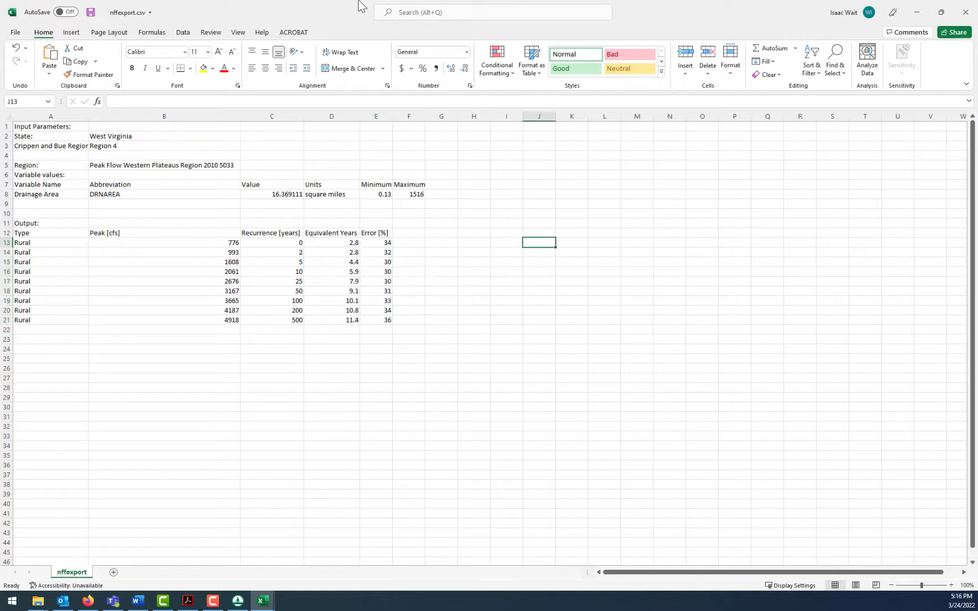
- Save the CSV data as an Excel Workbook (*.xlsx) named NFF in Hurricane in C:\Temp\New folder
click(71, 32)
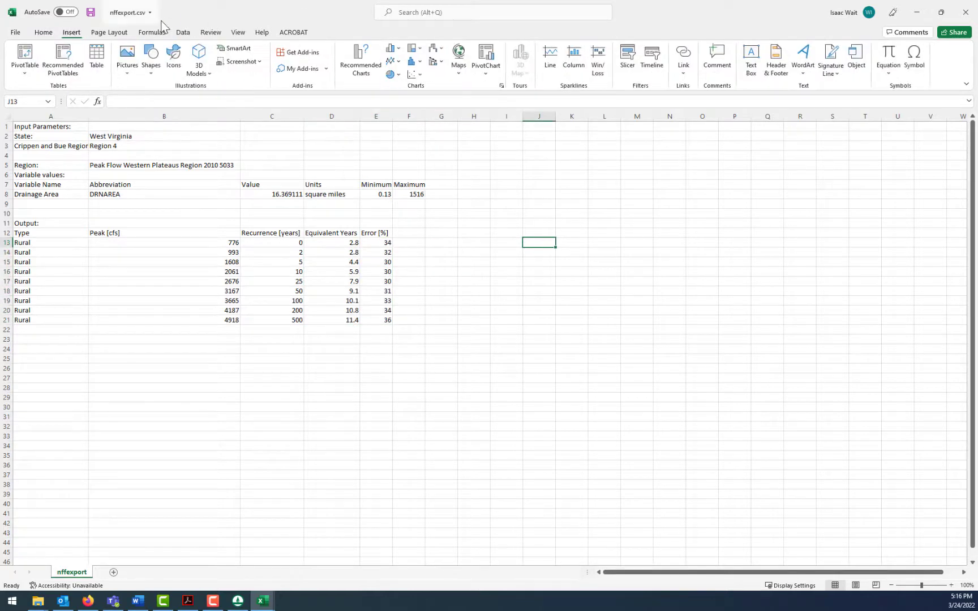
click(18, 33)
click(34, 163)
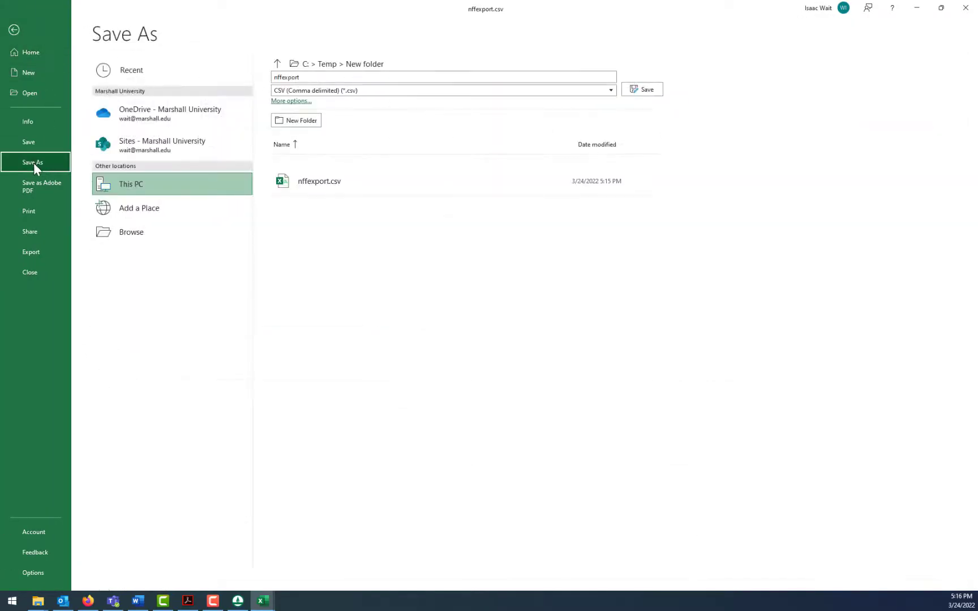
click(365, 92)
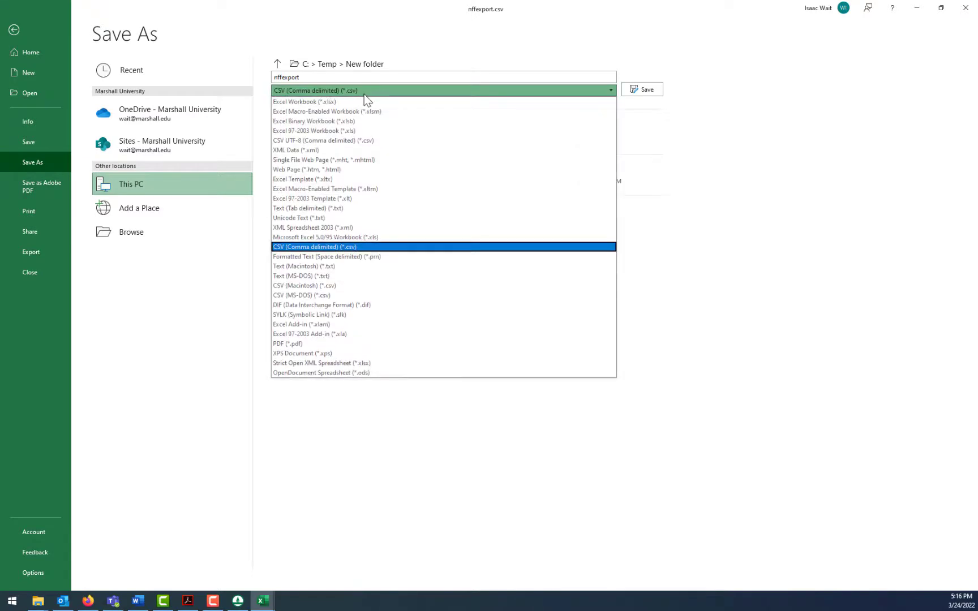
click(364, 102)
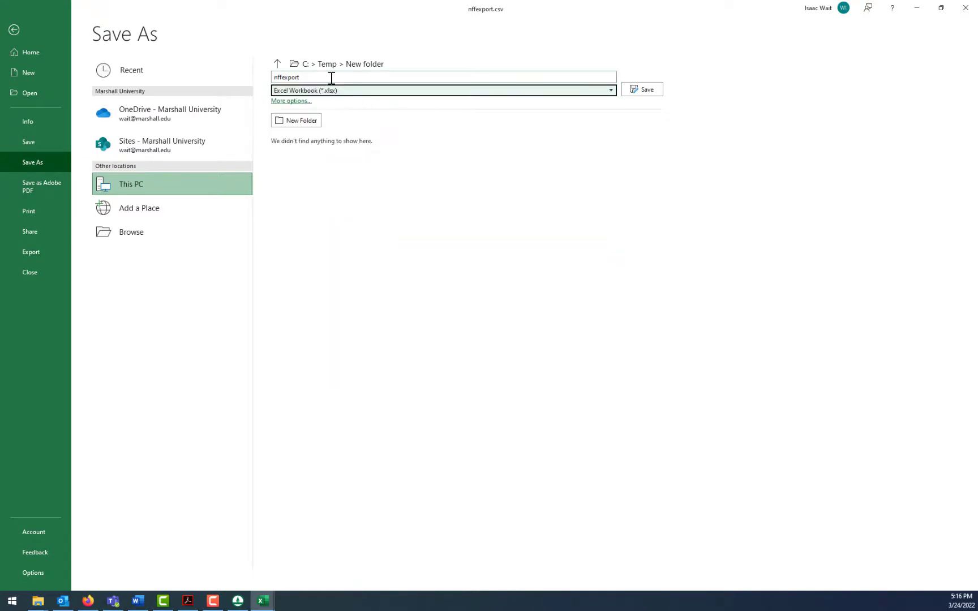
click(332, 76)
text(NFF i)
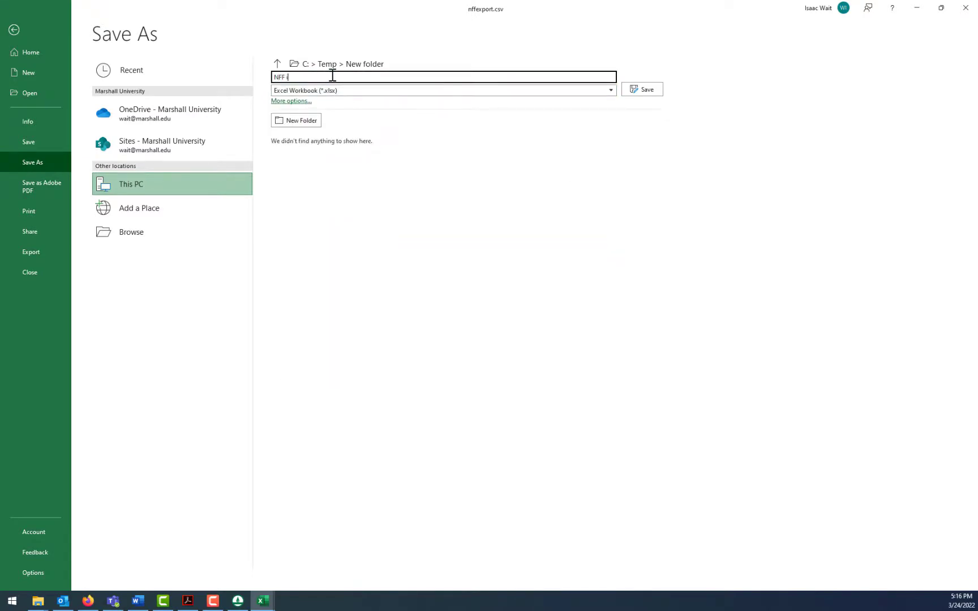
text(n Hurricane)
key(Return)
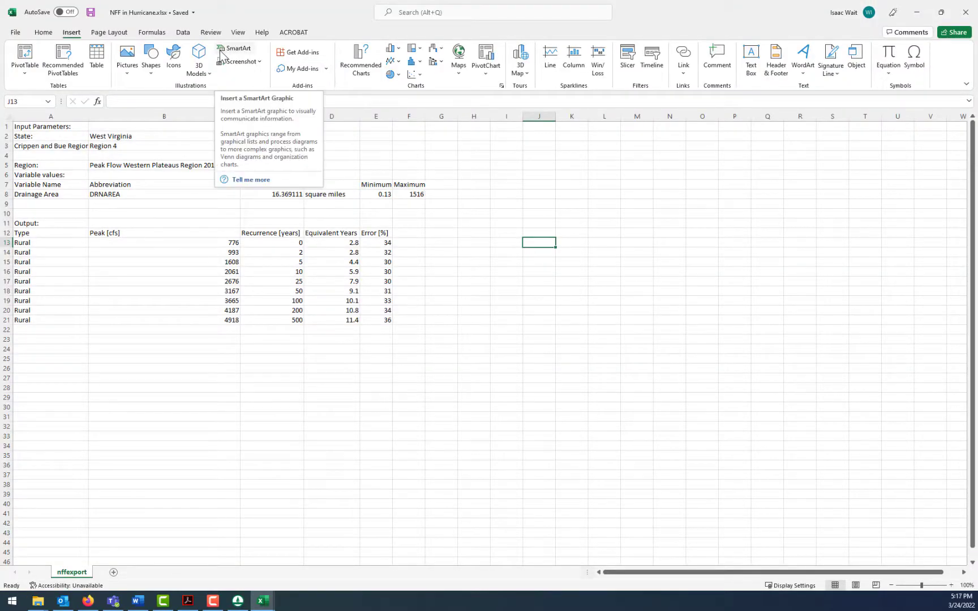
- Insert an empty markers-only scatter chart and place it beside the output table, around columns H to O
click(464, 242)
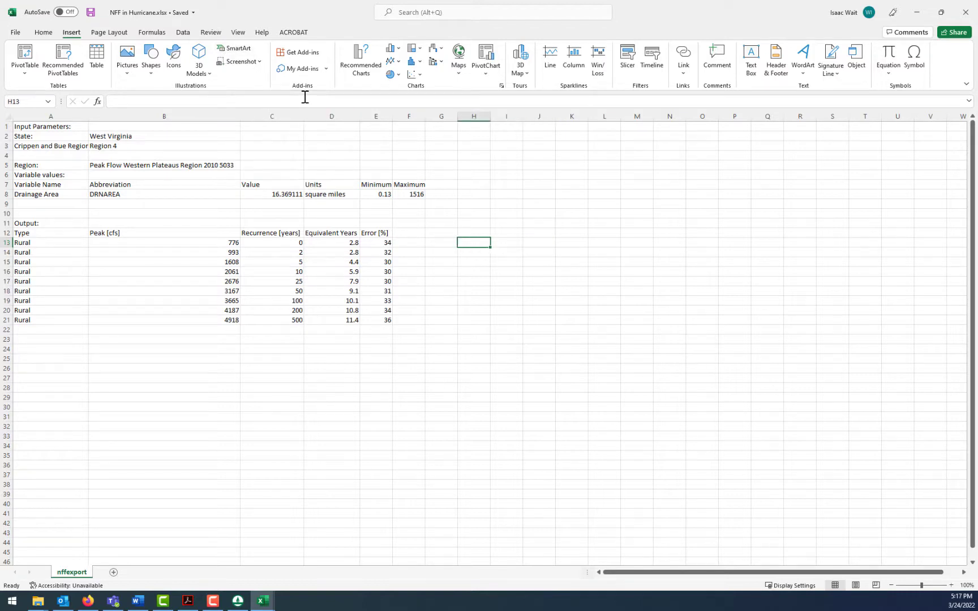
click(419, 75)
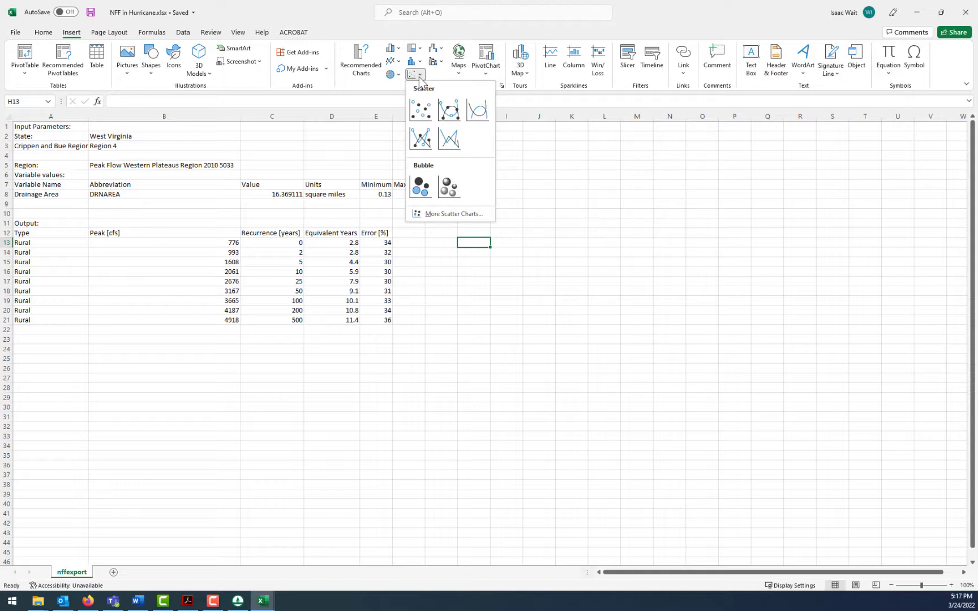
click(427, 111)
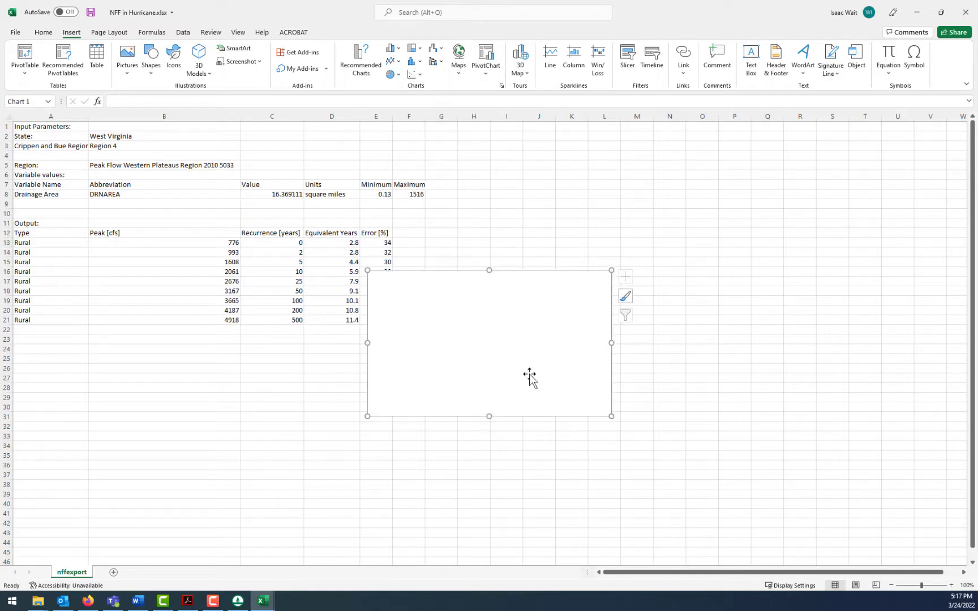
drag(548, 380, 634, 325)
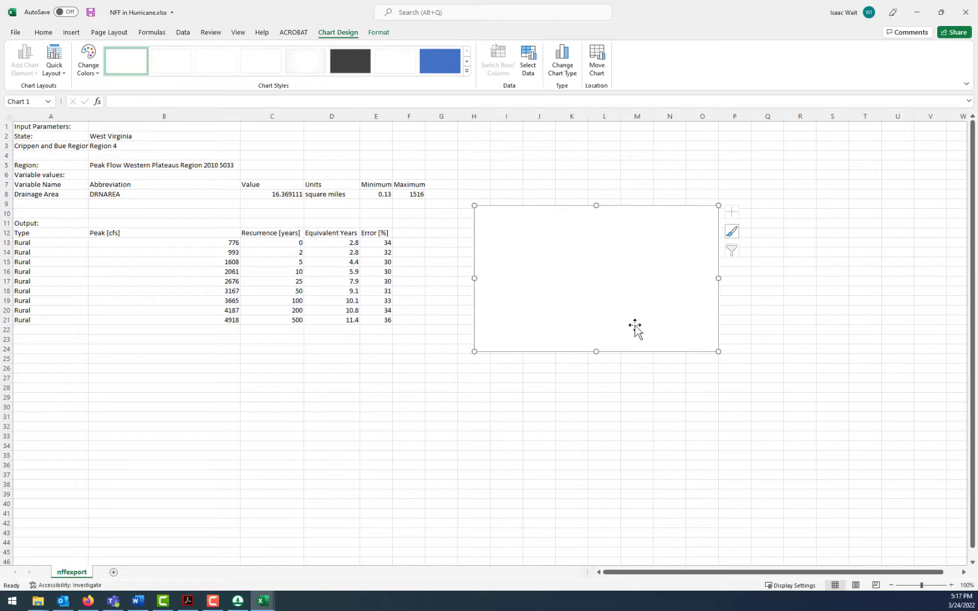
- Add a data series to the chart with the recurrence years in C14:C21 as its X values
click(528, 67)
click(363, 291)
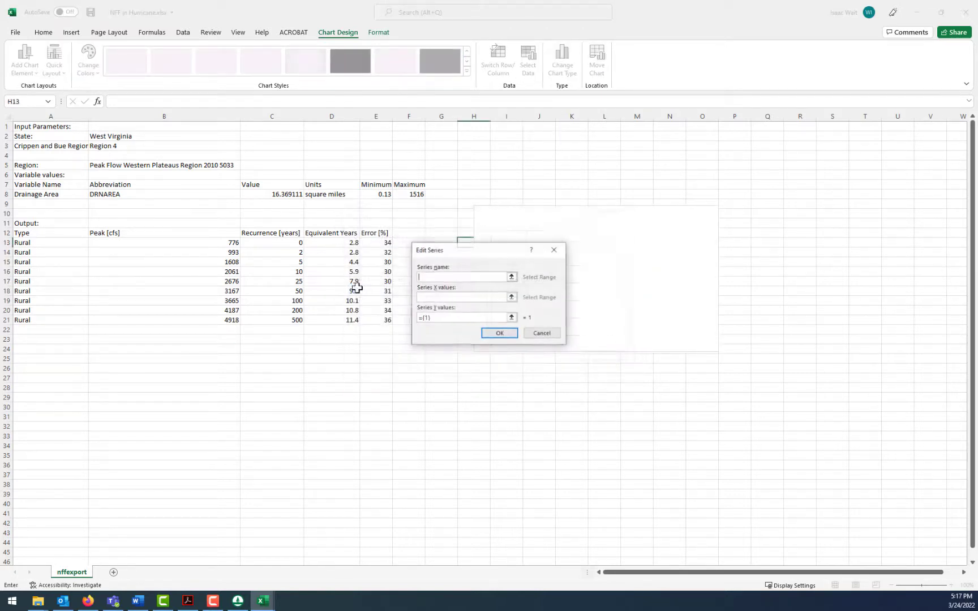
click(511, 297)
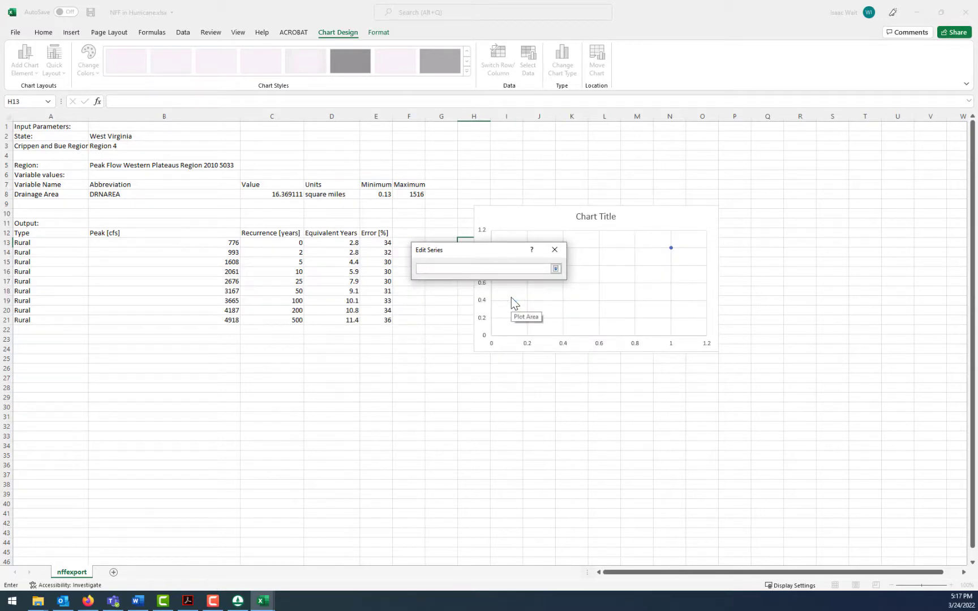
click(286, 253)
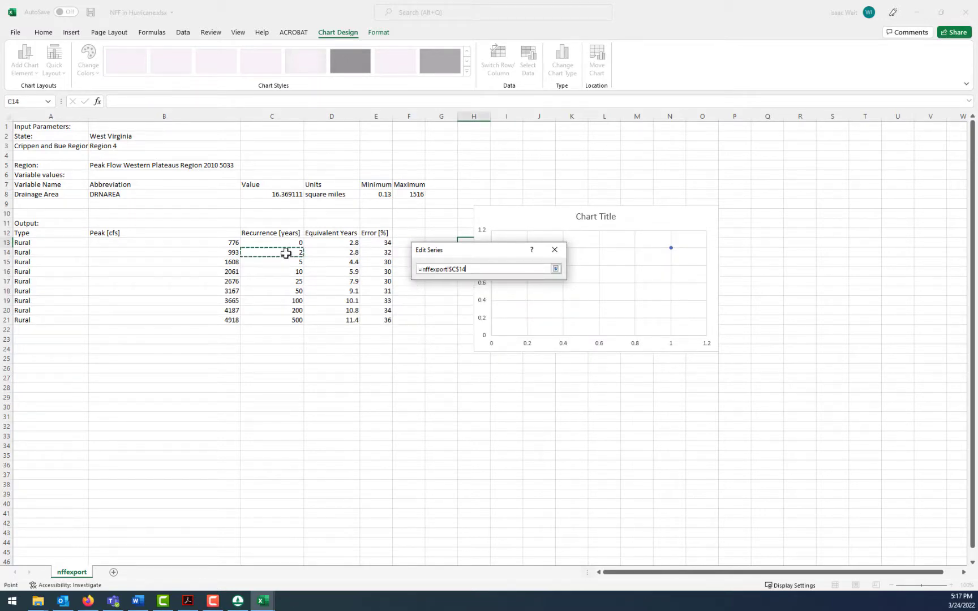
drag(285, 253, 284, 320)
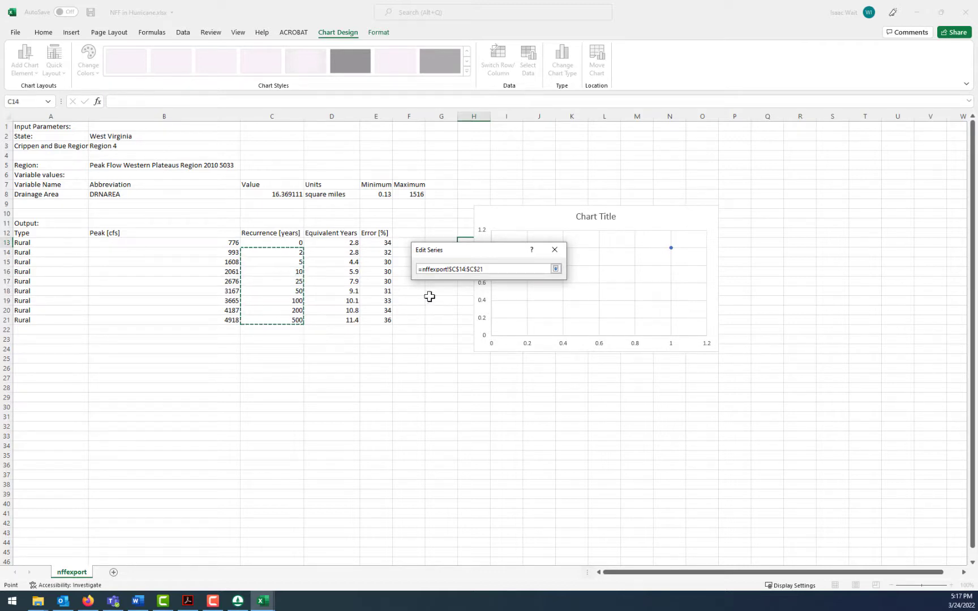
click(556, 269)
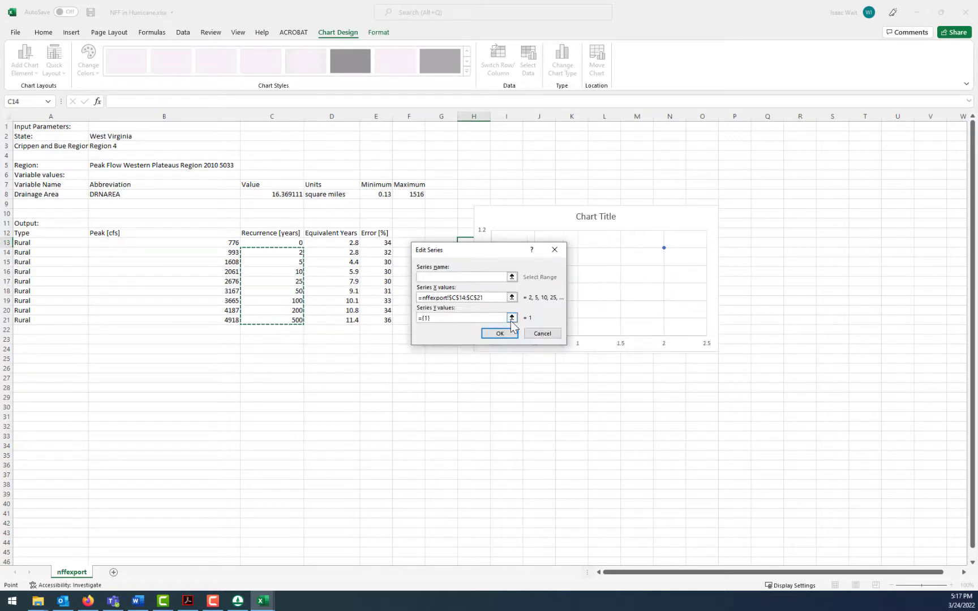
- Set the series Y values to the peak flows in B14:B21 and accept the chart's data source
key(Tab)
click(511, 318)
drag(227, 252, 227, 324)
click(556, 269)
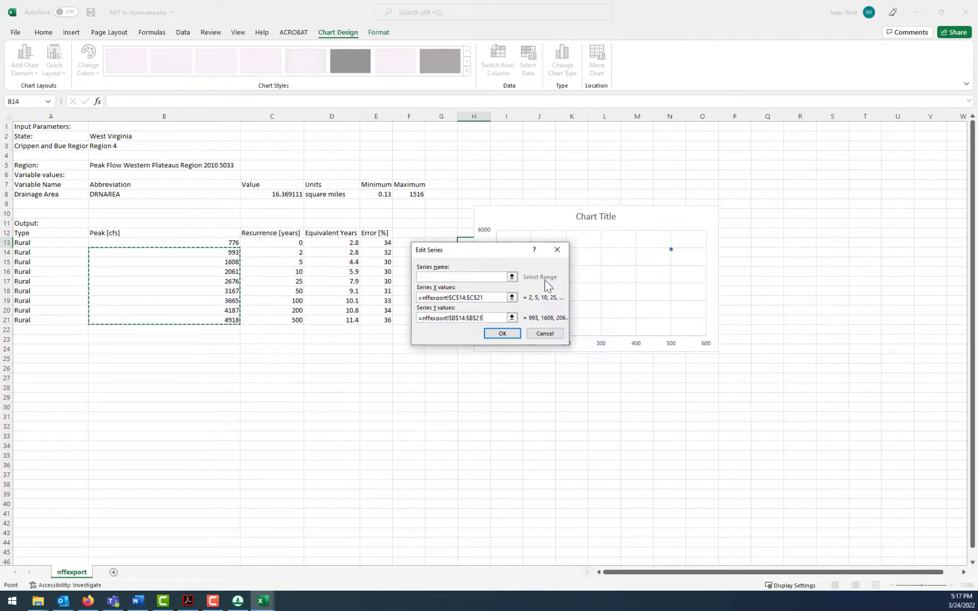
click(508, 335)
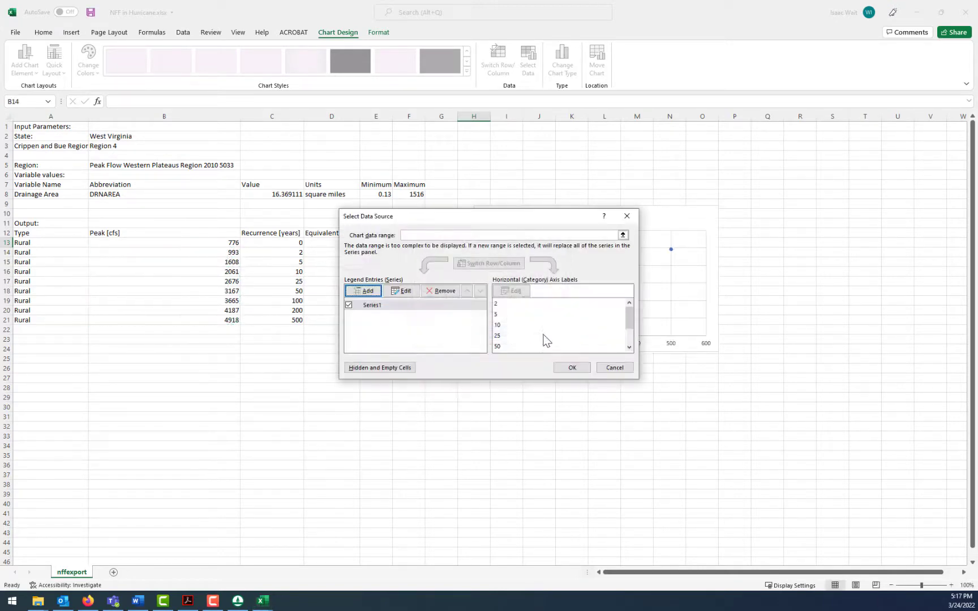
click(578, 369)
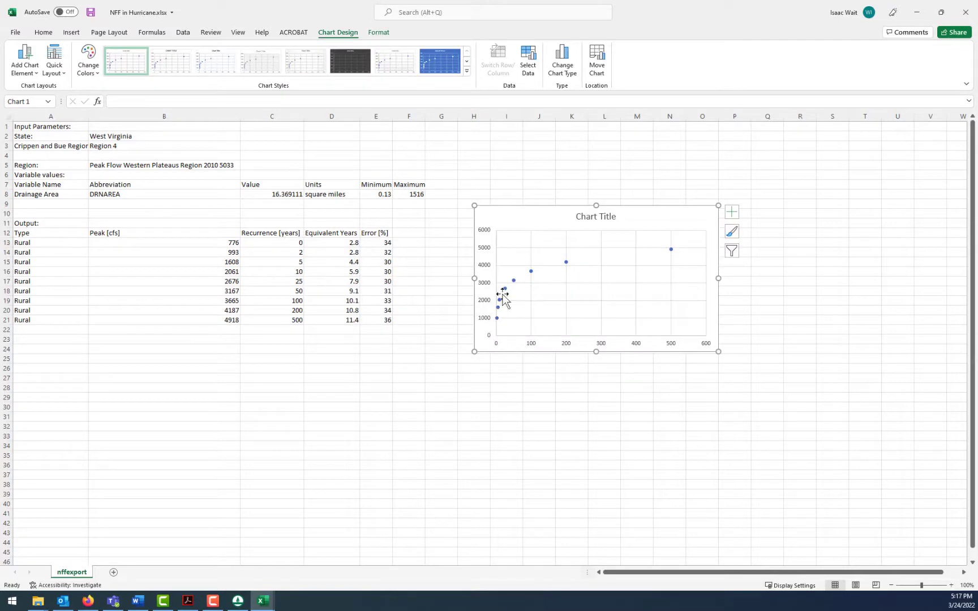
- Change the plotted series to Scatter with Smooth Lines and Markers
click(671, 249)
click(377, 35)
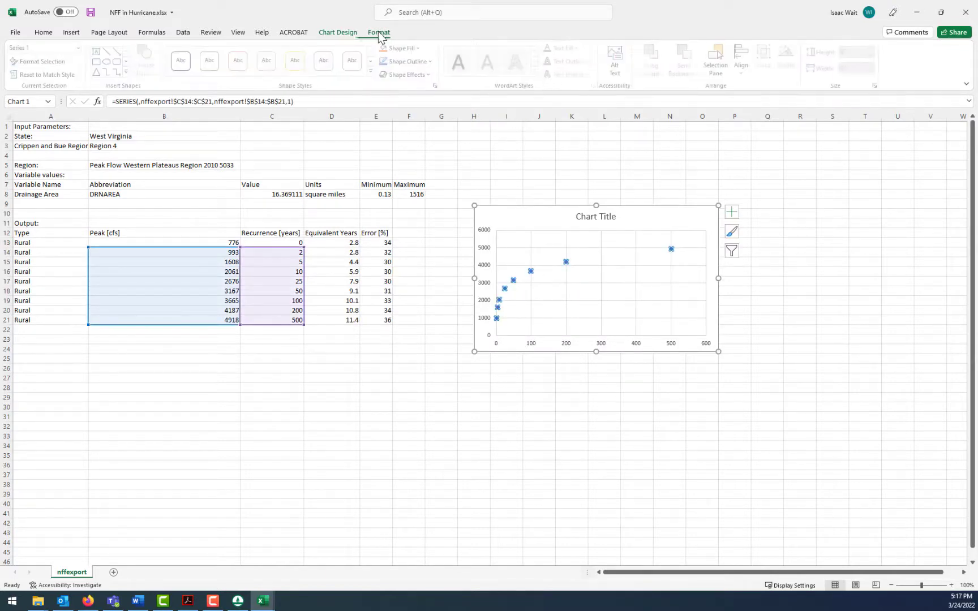
right_click(566, 262)
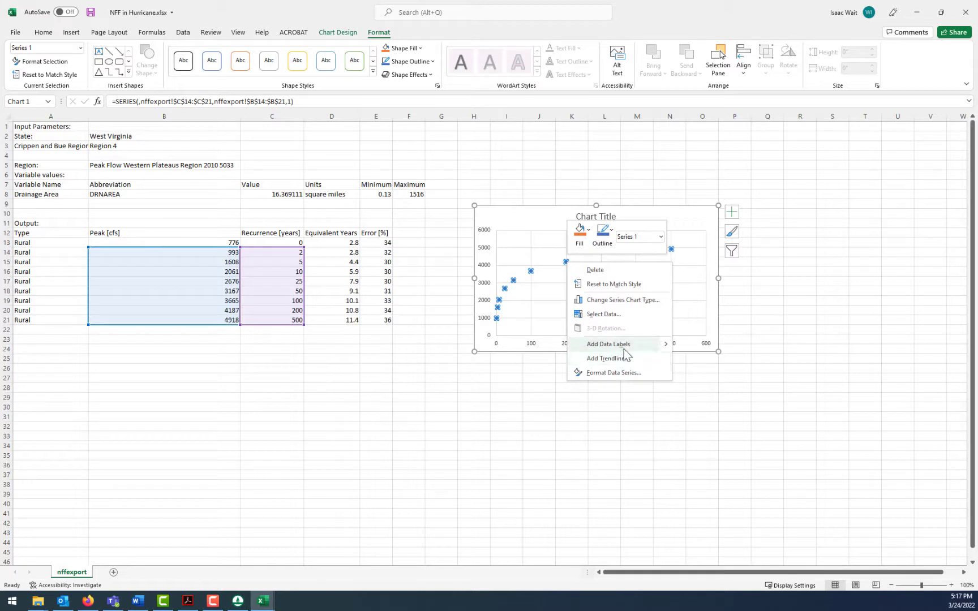
click(630, 301)
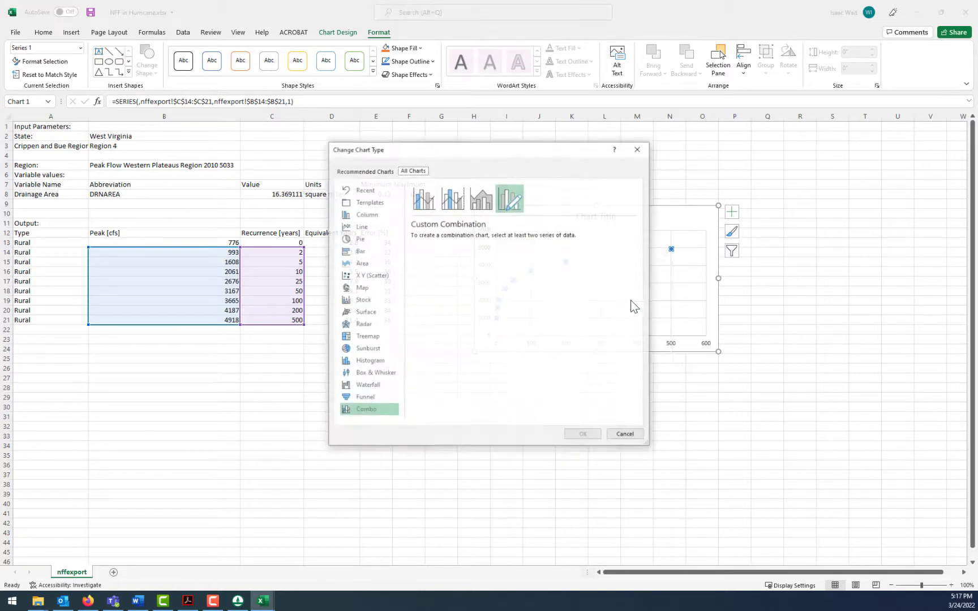
click(378, 276)
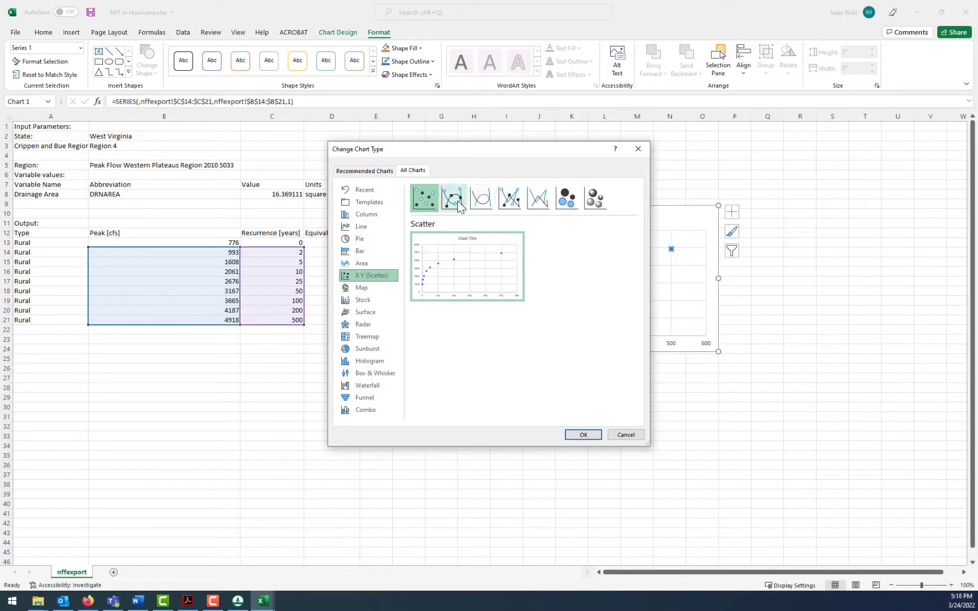
click(456, 201)
click(586, 434)
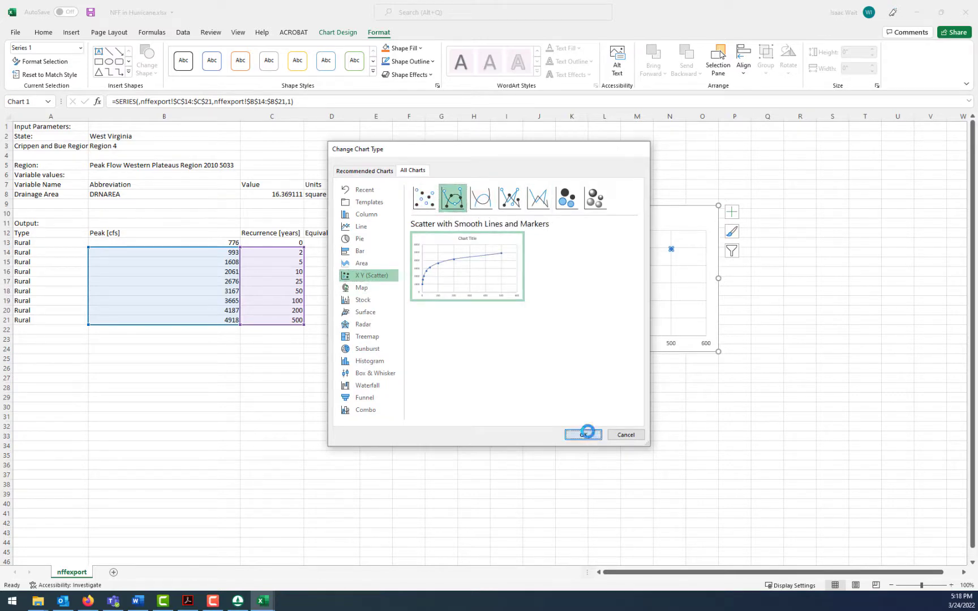
click(577, 437)
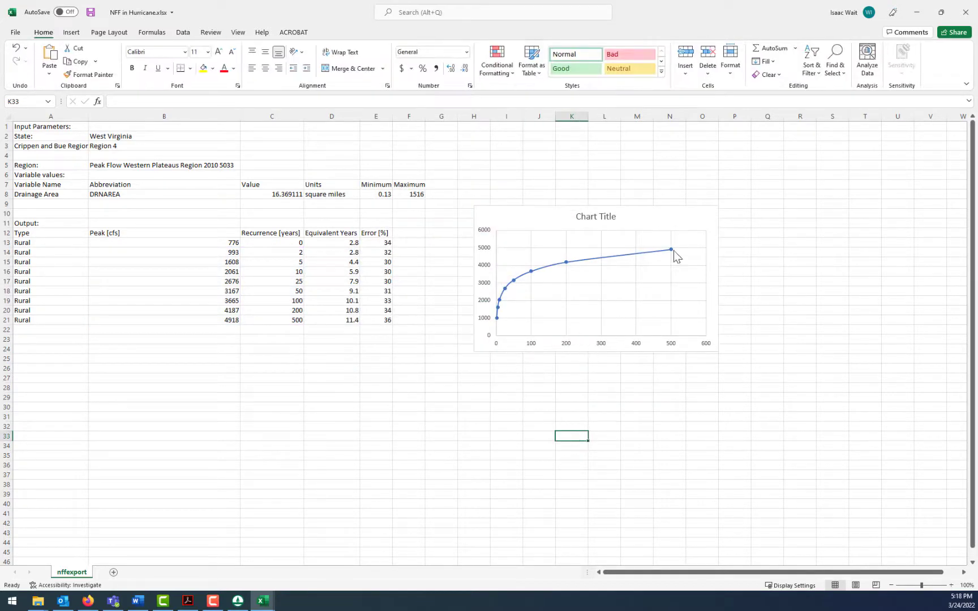
- Add axis titles to the chart and name the horizontal axis Return Period
click(687, 218)
click(731, 212)
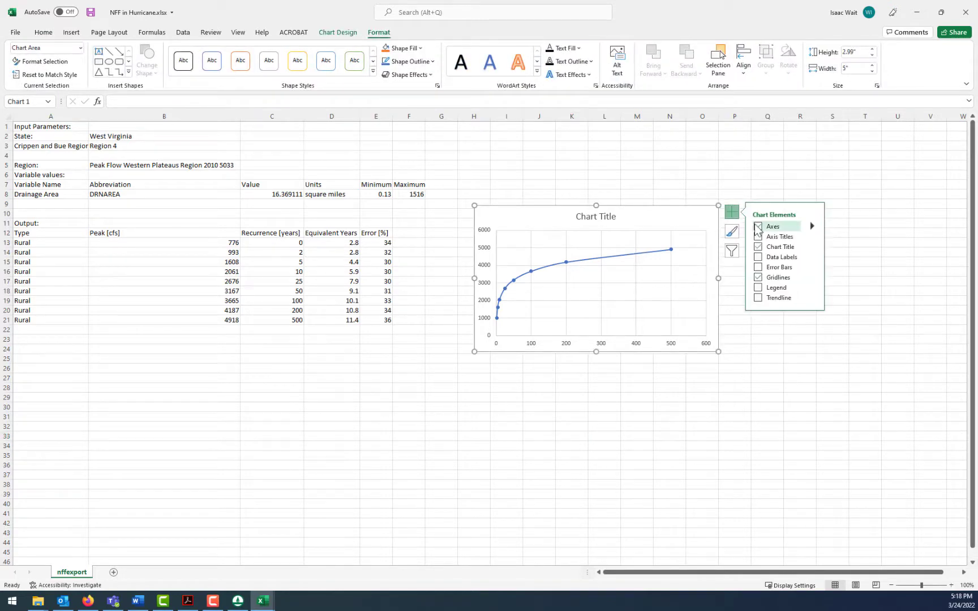
click(759, 236)
click(609, 339)
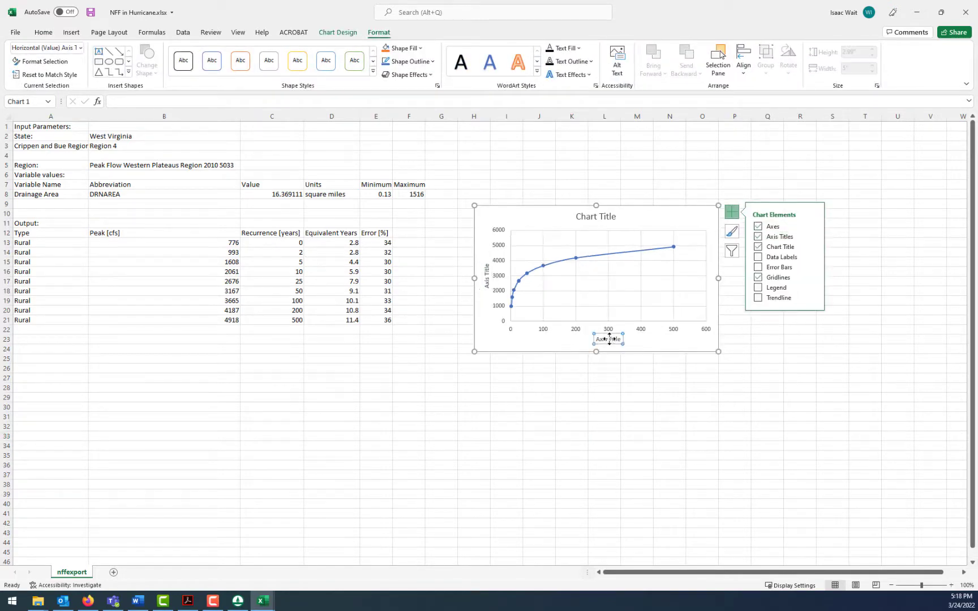
double_click(609, 339)
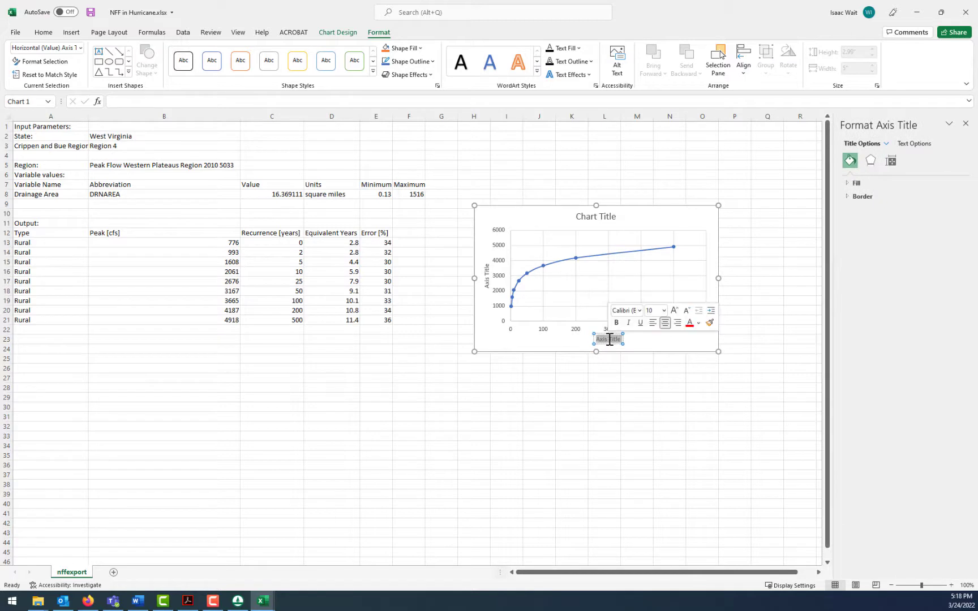
text(Return Period)
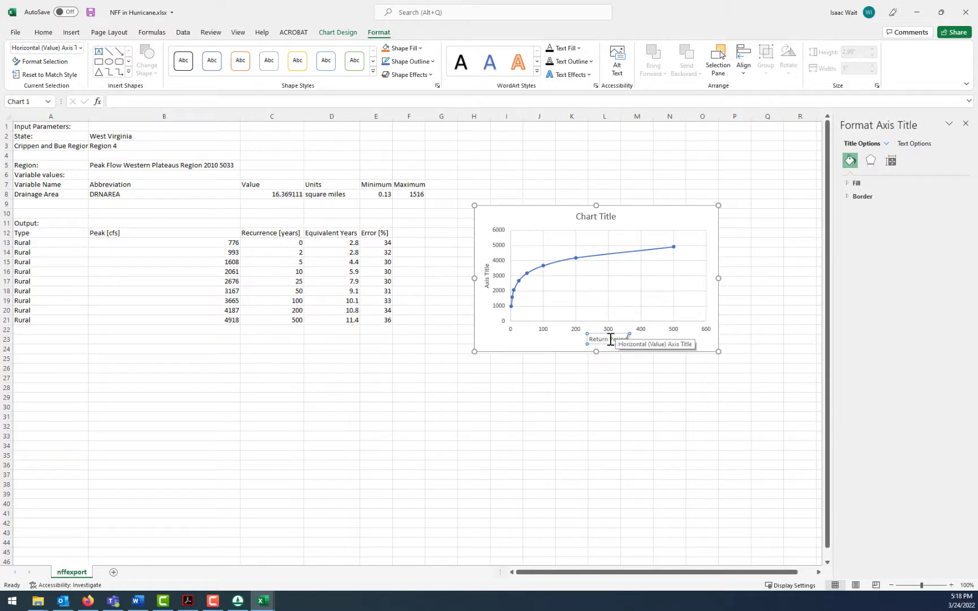
click(569, 374)
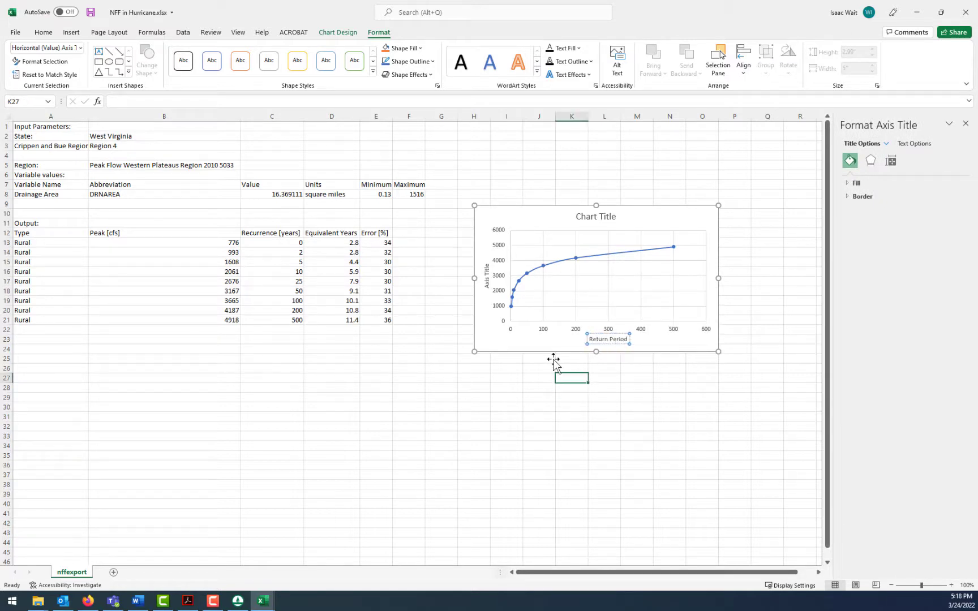
- Name the chart's vertical axis Flow Rate (cfs)
double_click(486, 283)
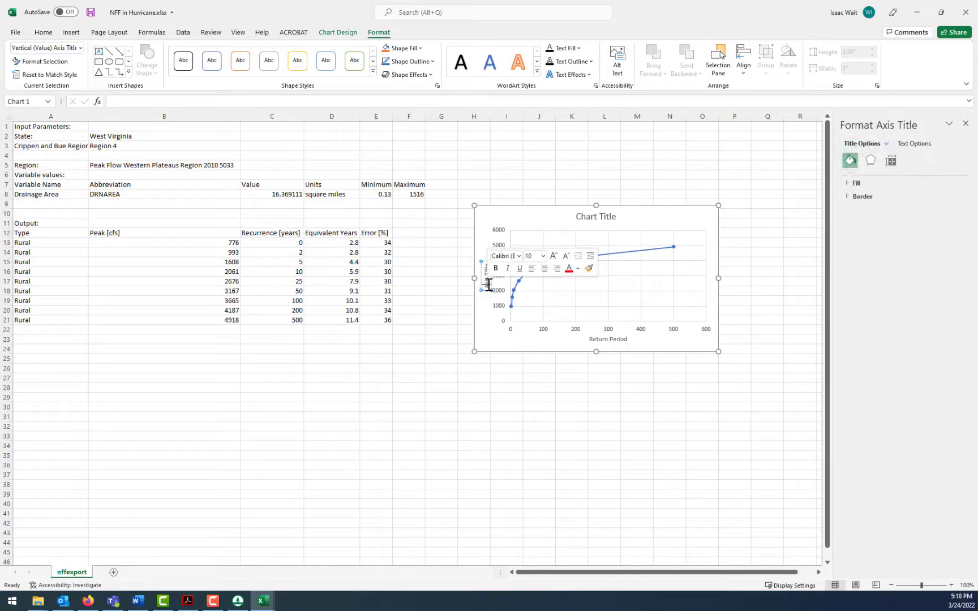
text(Flow Rate ()
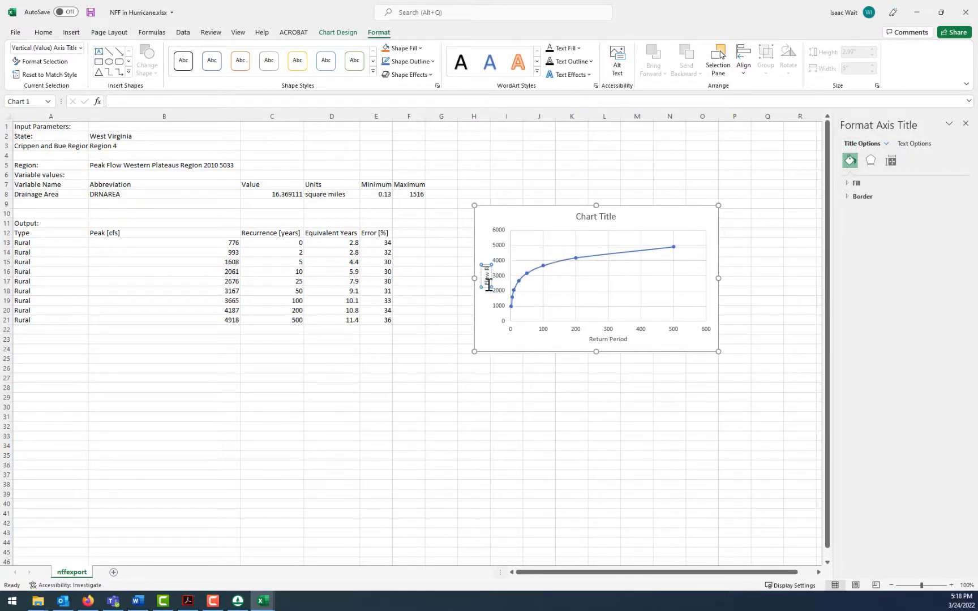
text(cfs))
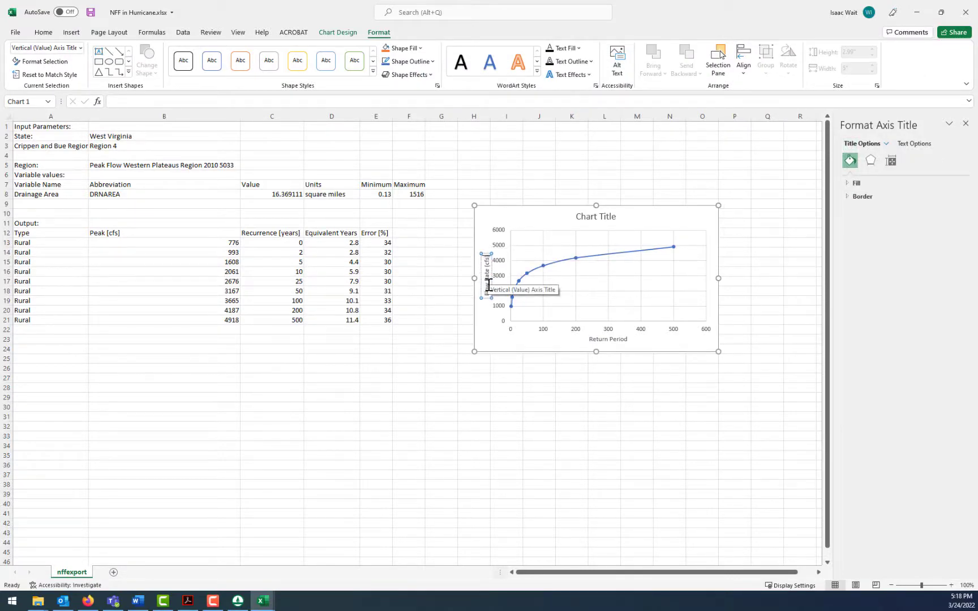
click(546, 417)
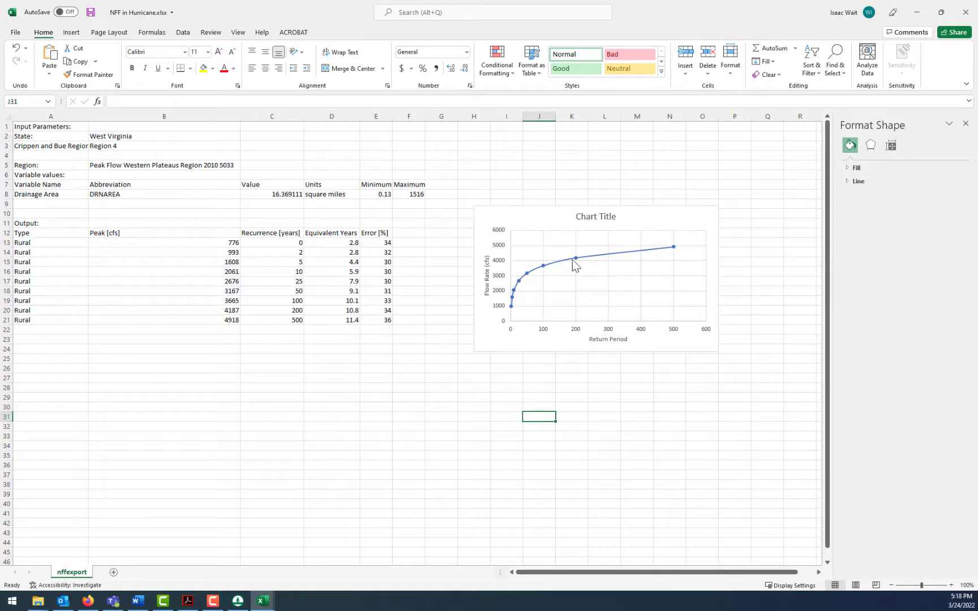
- Switch the chart's horizontal return period axis to a logarithmic scale
right_click(575, 331)
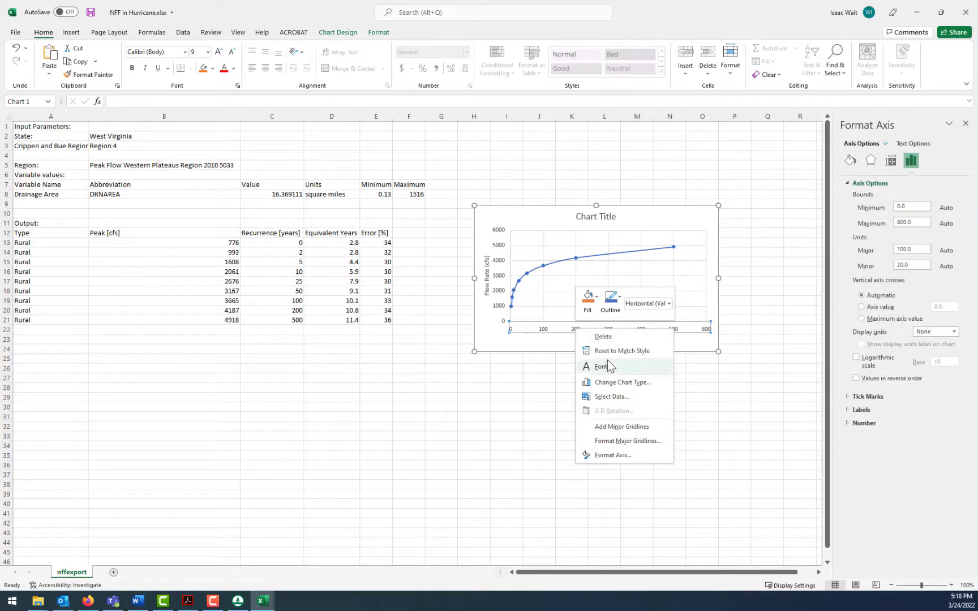
click(857, 361)
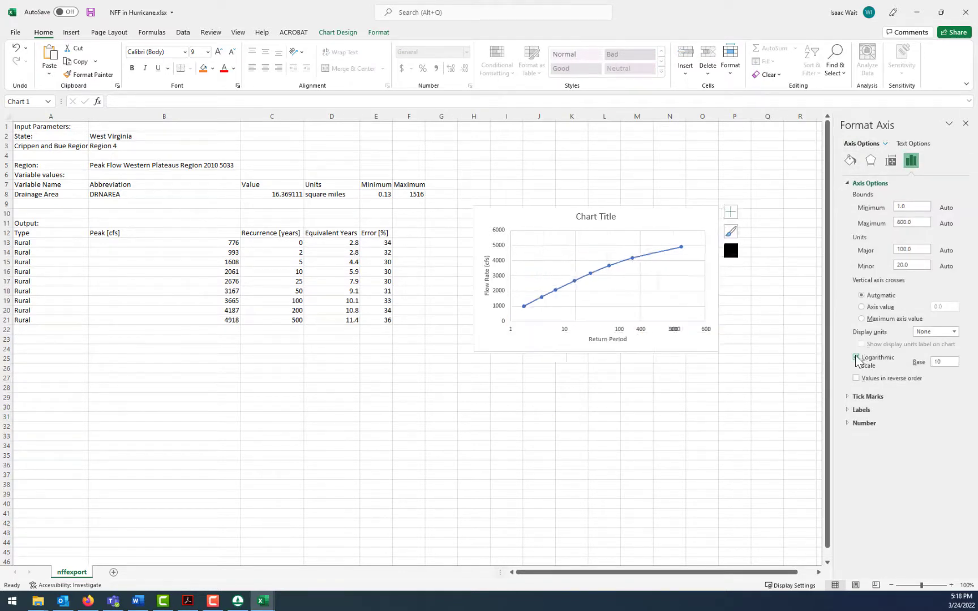
- Compare the flow rate chart in Excel with the maximum flood envelope in the WMS streamflow statistics results
click(620, 435)
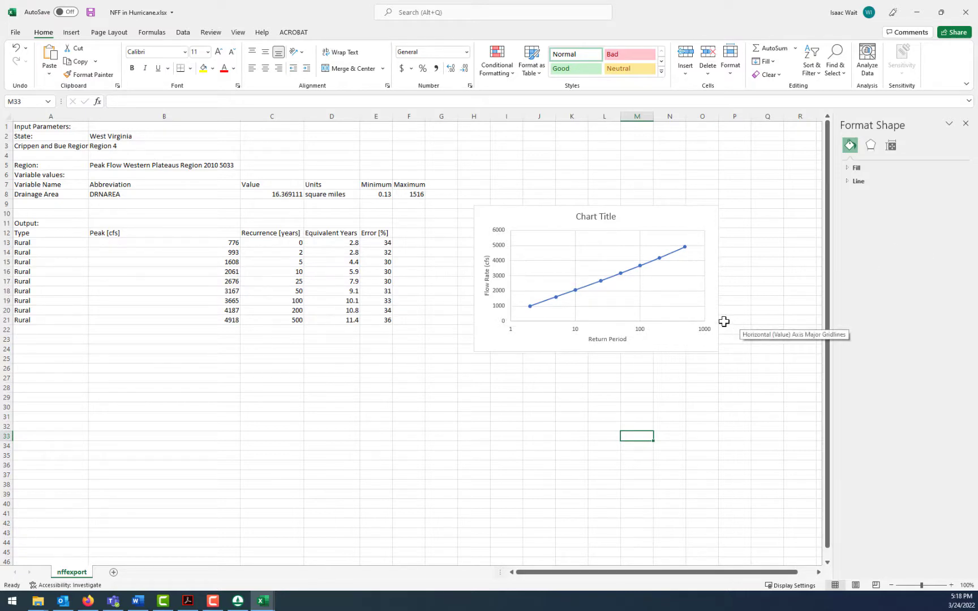
click(238, 601)
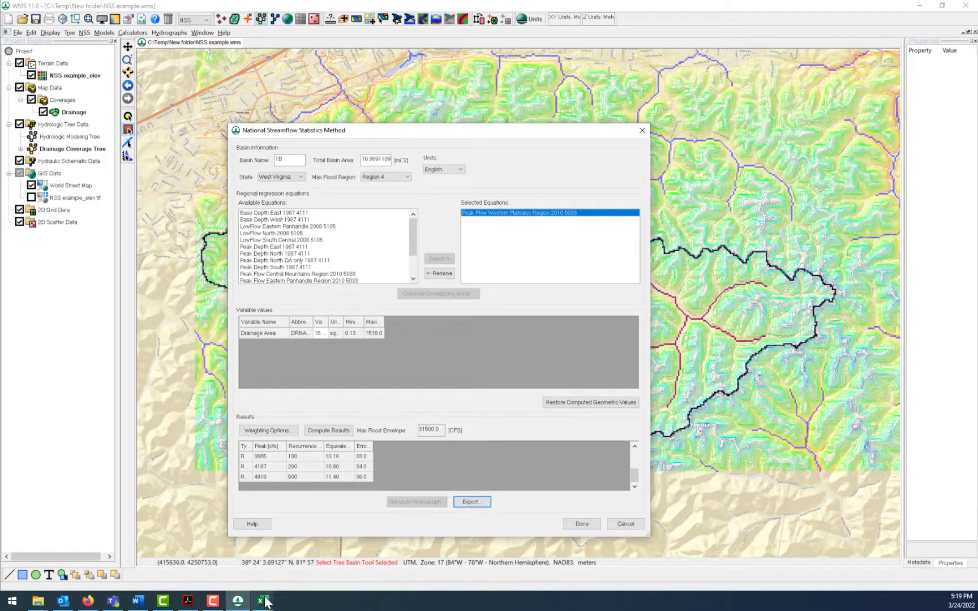
mouse_move(264, 604)
click(296, 559)
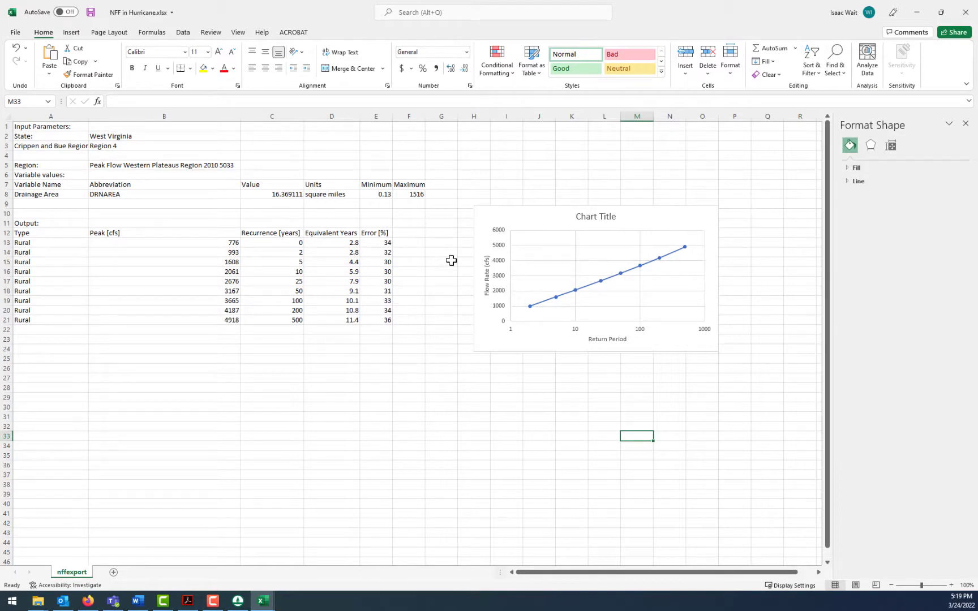
click(263, 601)
- Switch to WMS and close the National Streamflow Statistics Method dialog without saving its changes
click(241, 602)
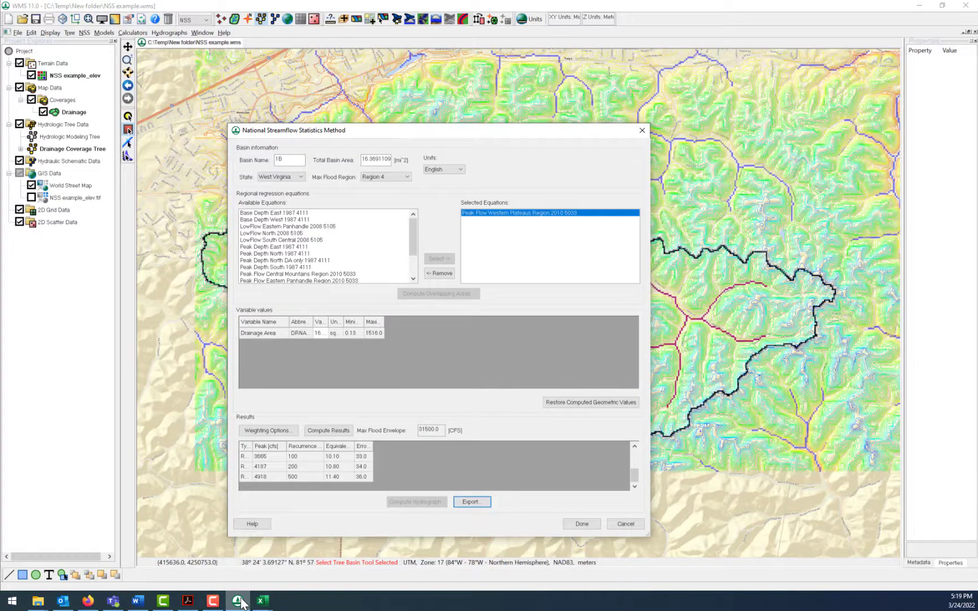
click(243, 603)
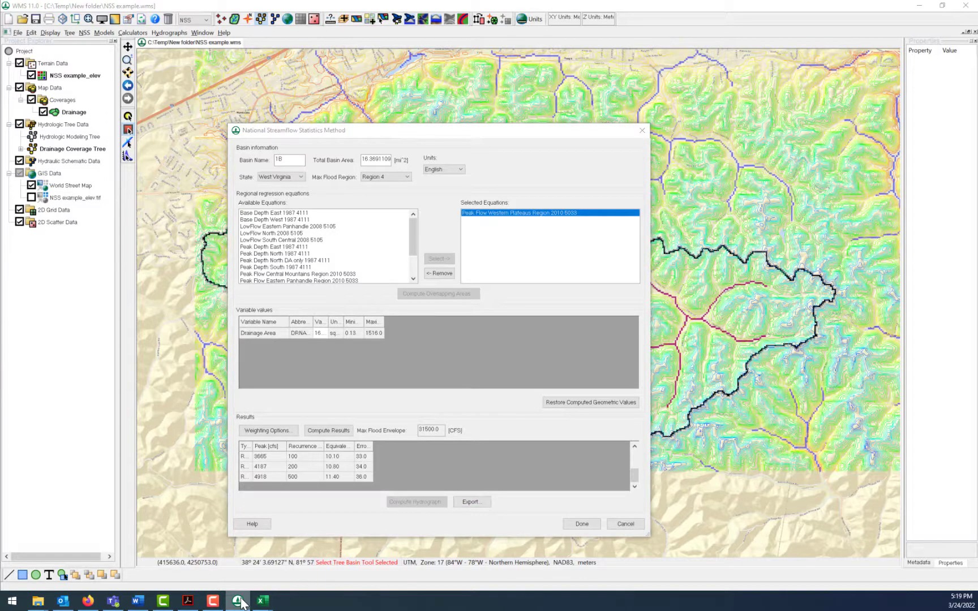
mouse_move(264, 604)
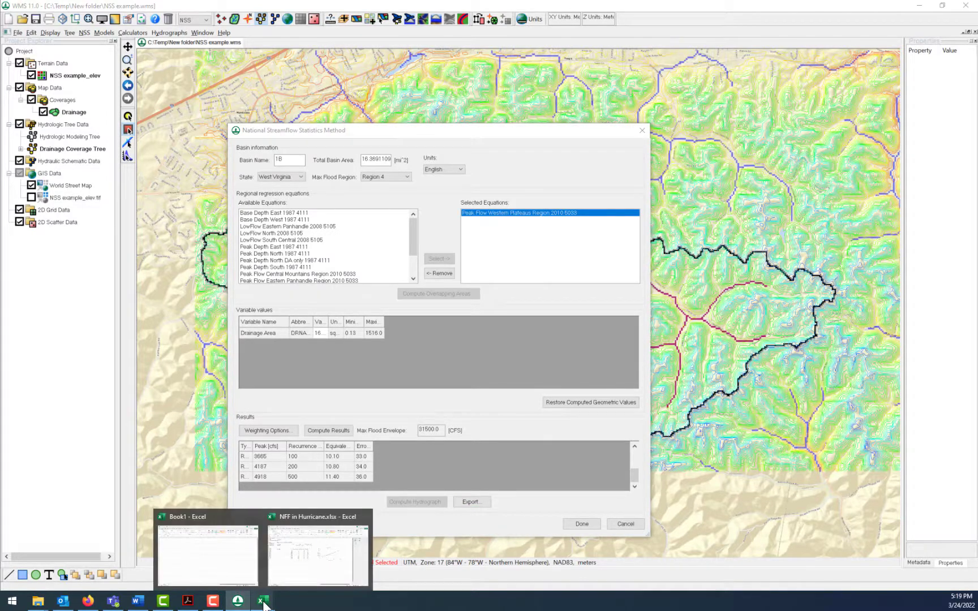
mouse_move(274, 559)
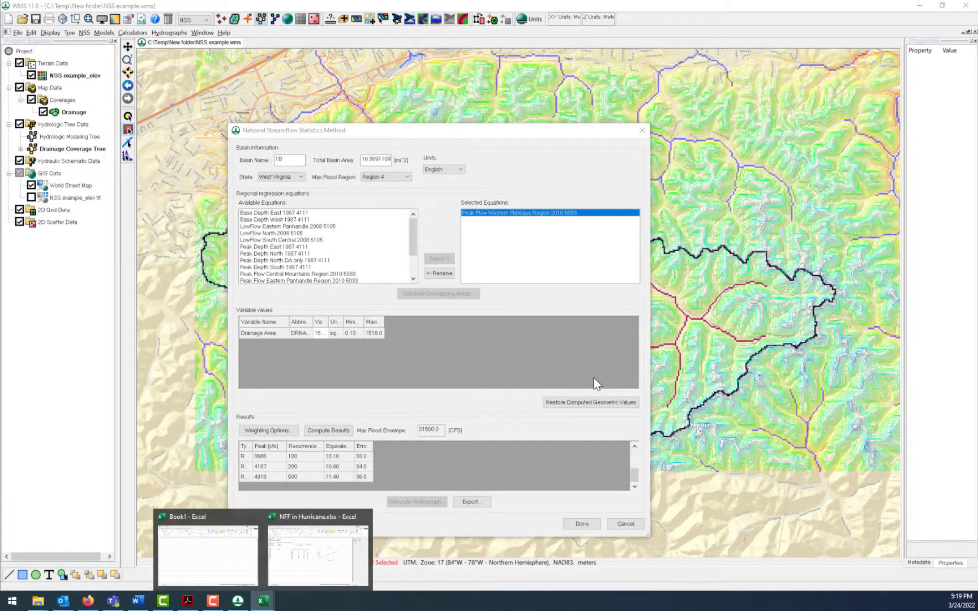
click(625, 524)
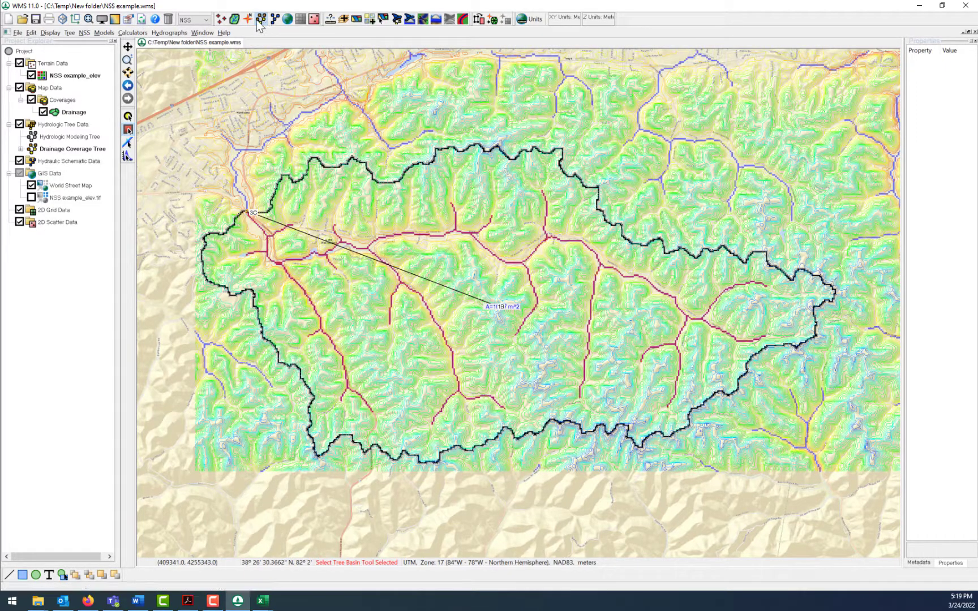
- Switch the active hydrologic model to TR-20 and back to NSS
click(206, 20)
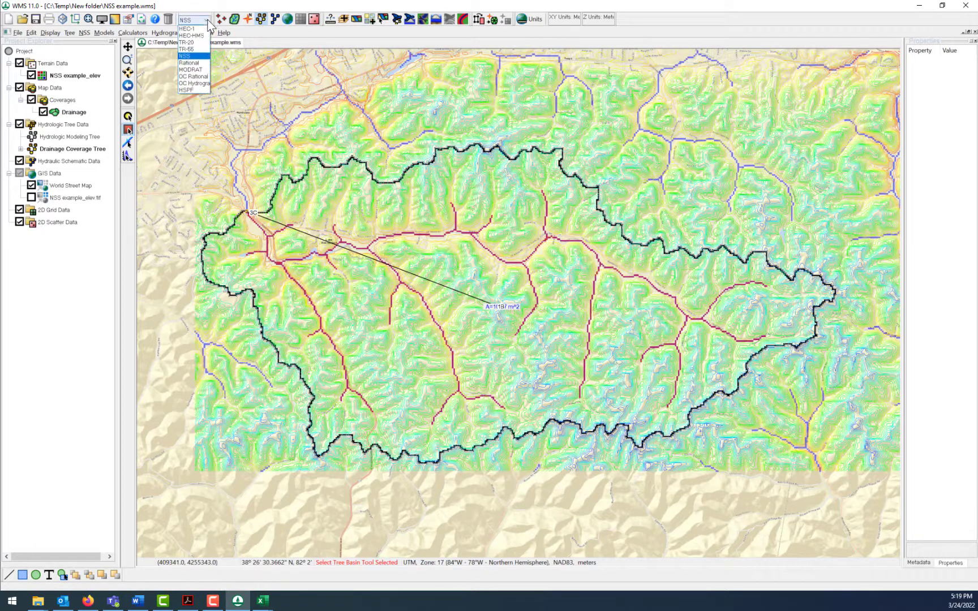
click(196, 44)
click(207, 19)
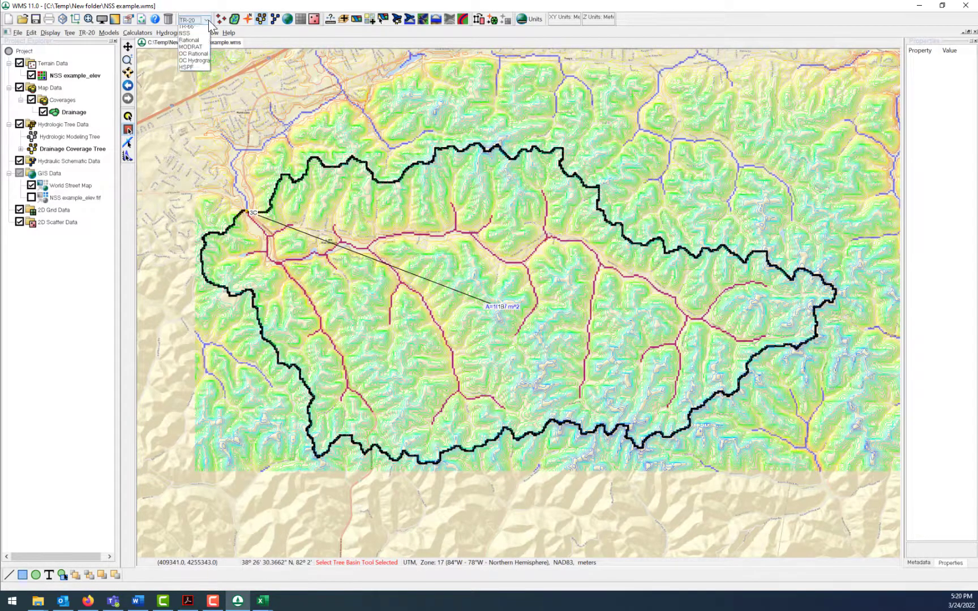
click(197, 59)
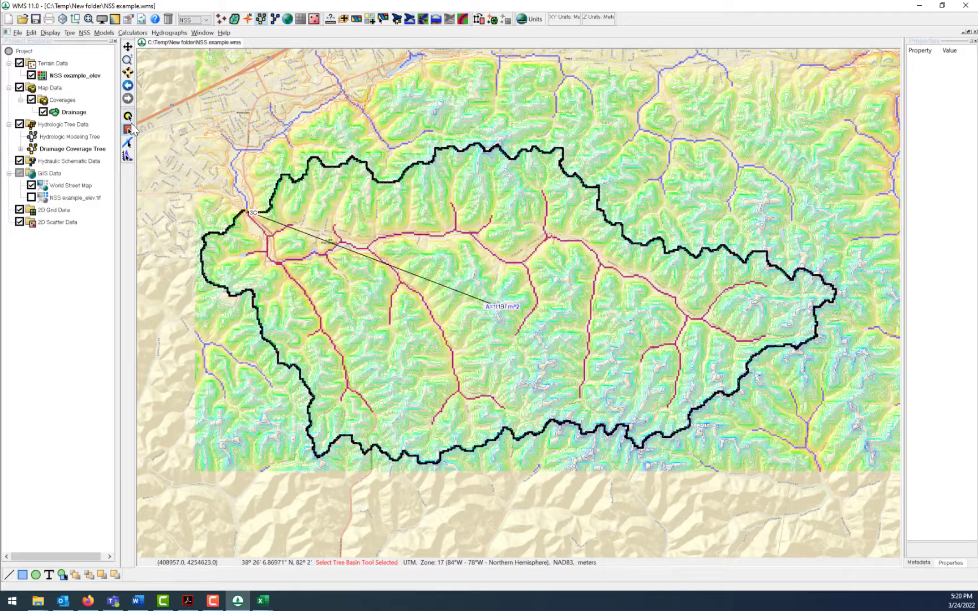
- Review the basin's National Streamflow Statistics settings and available states, closing the dialog without changes
double_click(487, 311)
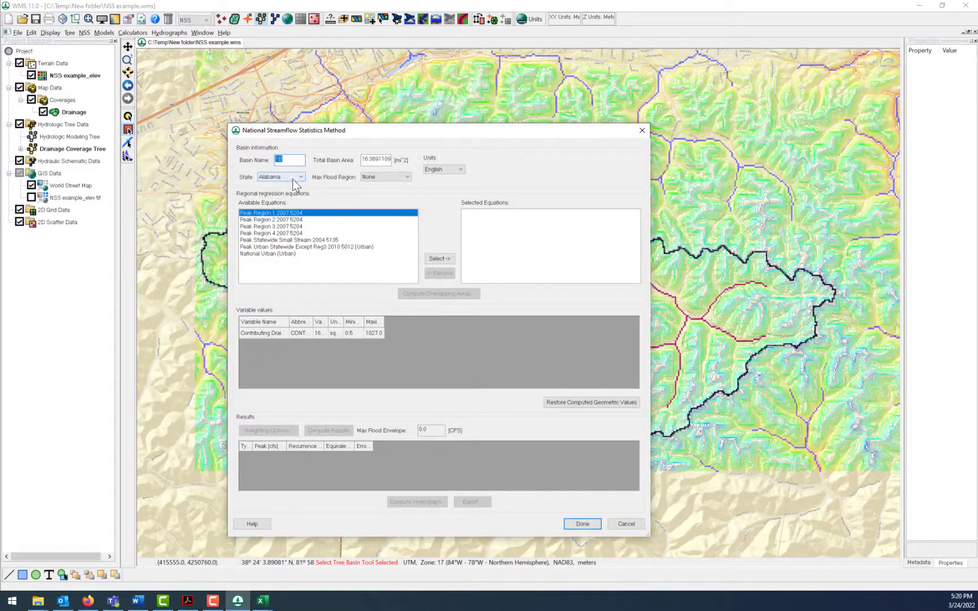
click(291, 178)
drag(331, 218, 334, 322)
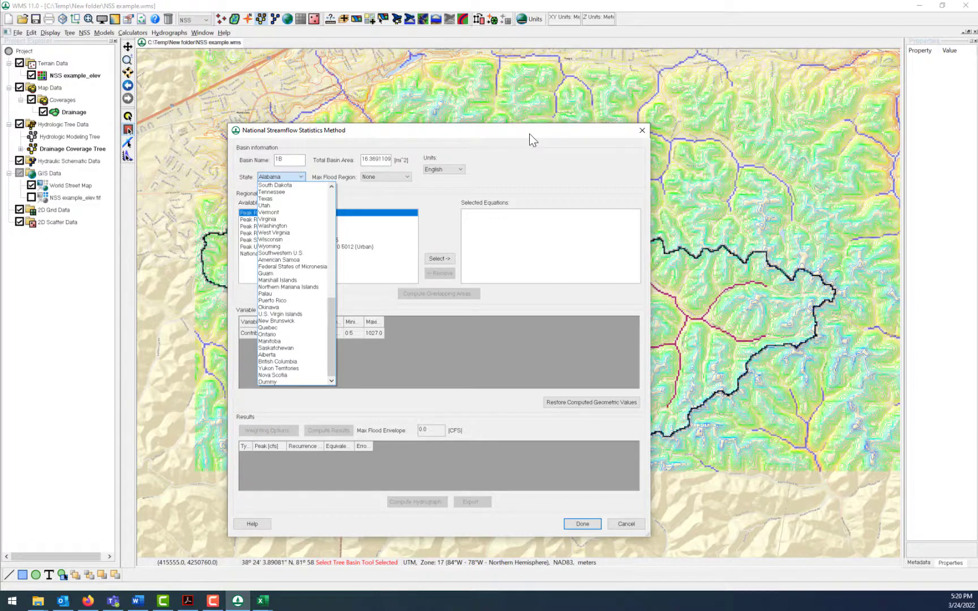
click(626, 524)
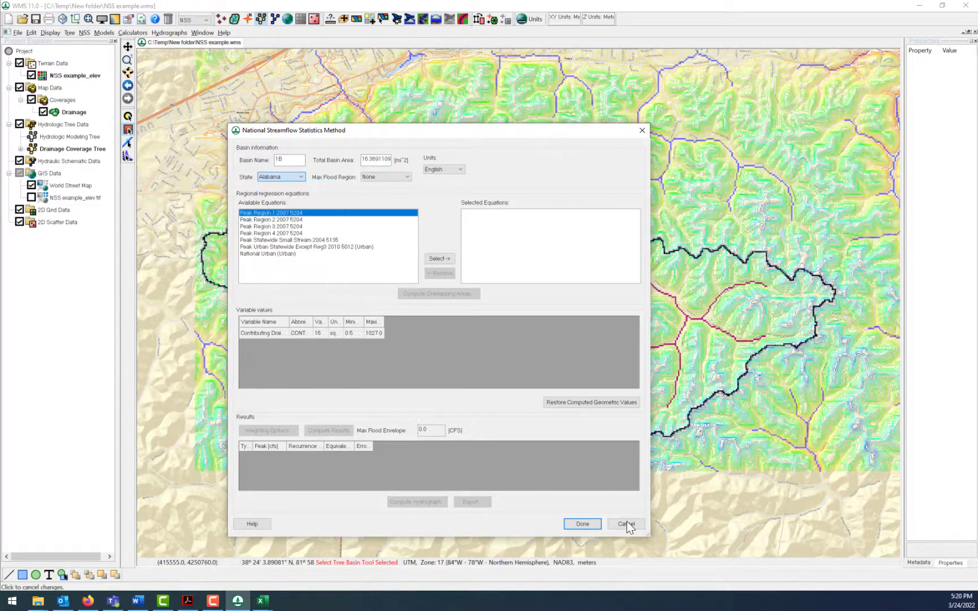
click(626, 524)
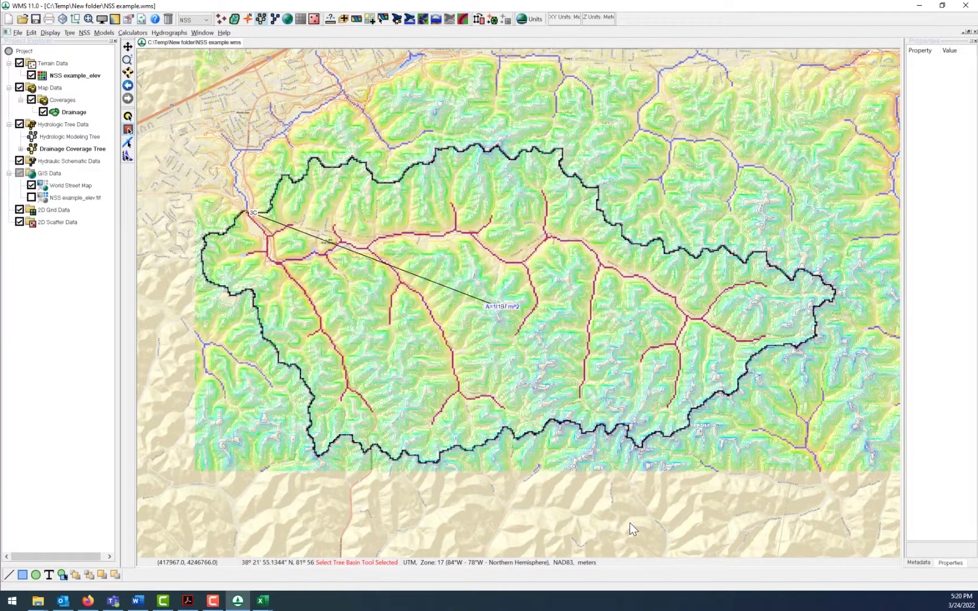